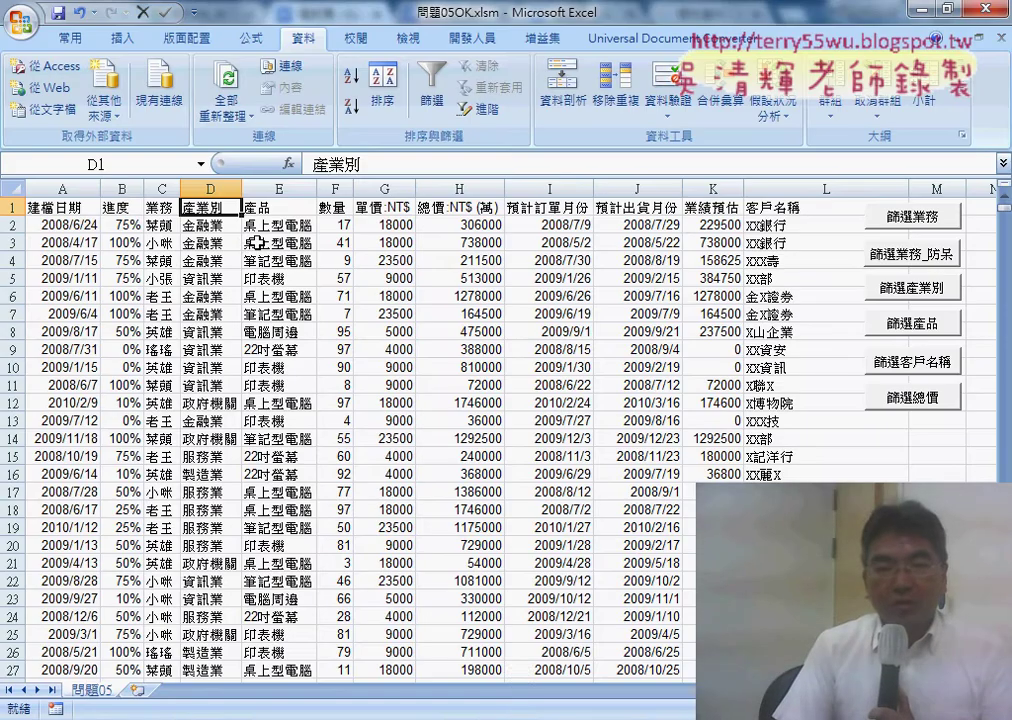
Turn on AutoFilter for the sales table headers and widen column C
click(162, 208)
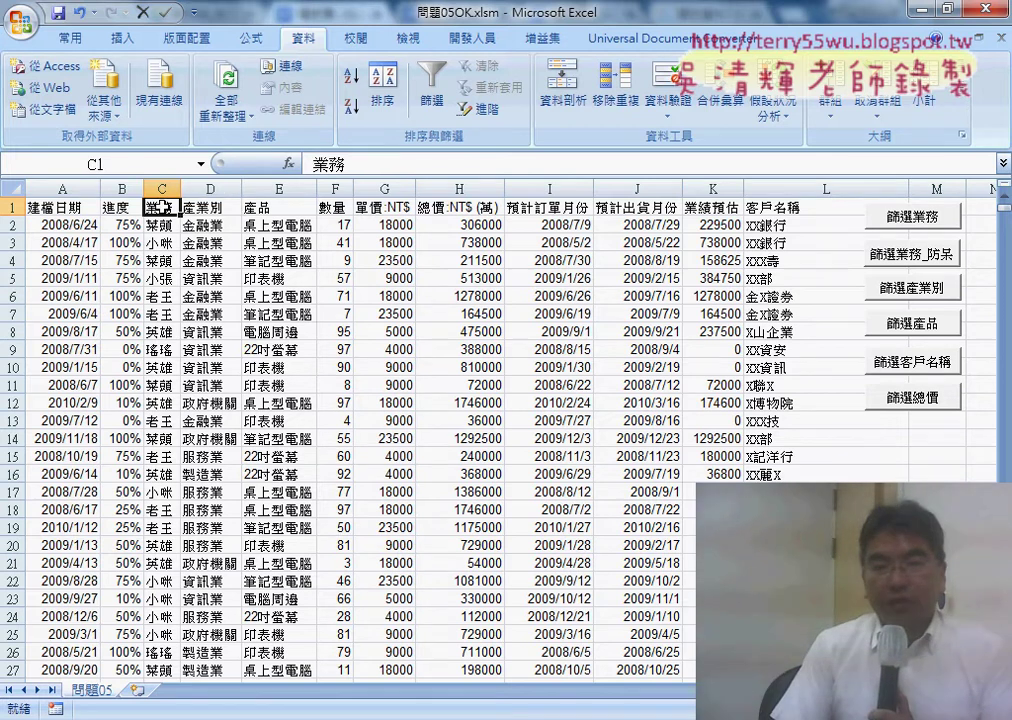
click(432, 95)
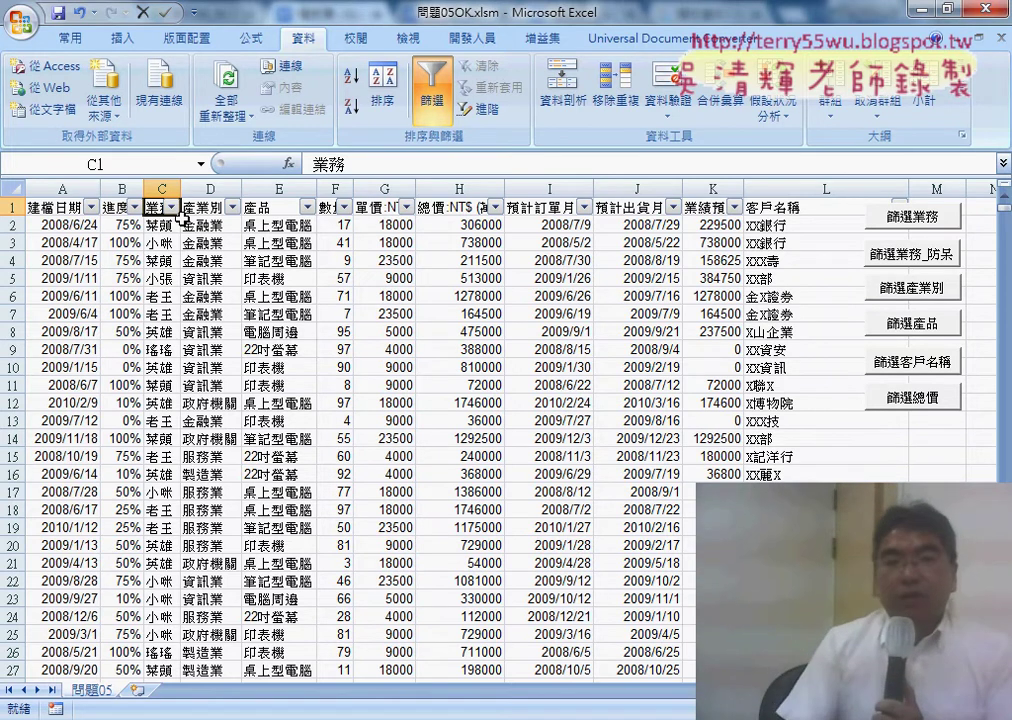
drag(179, 193, 205, 193)
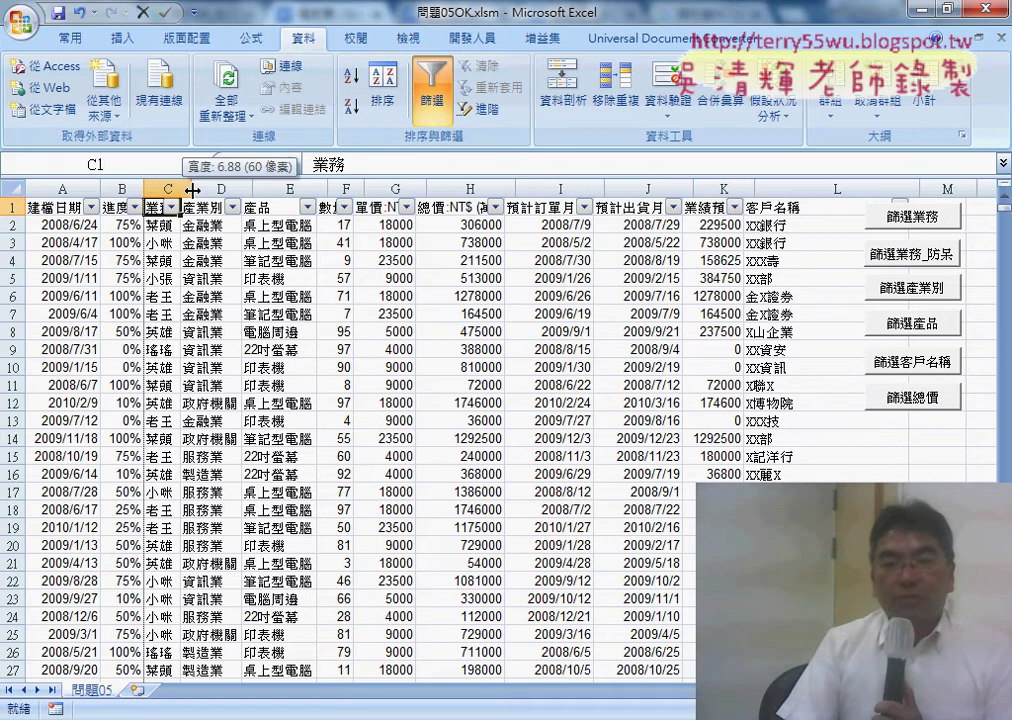
Filter the 業務 column to show only 小咪
click(196, 207)
click(61, 373)
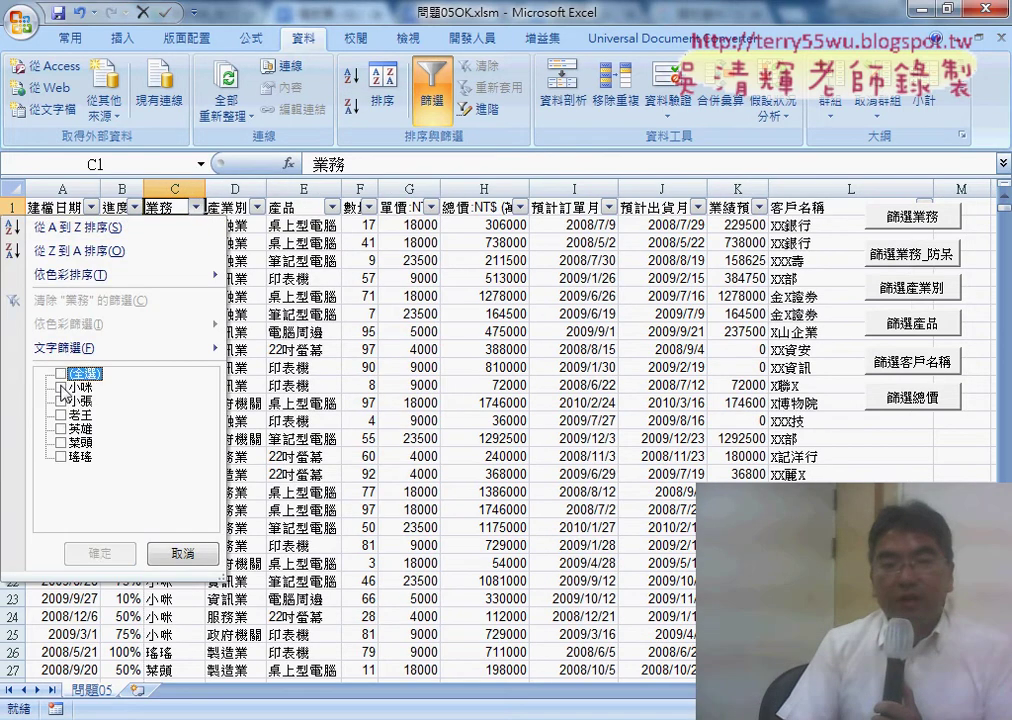
click(61, 387)
click(100, 553)
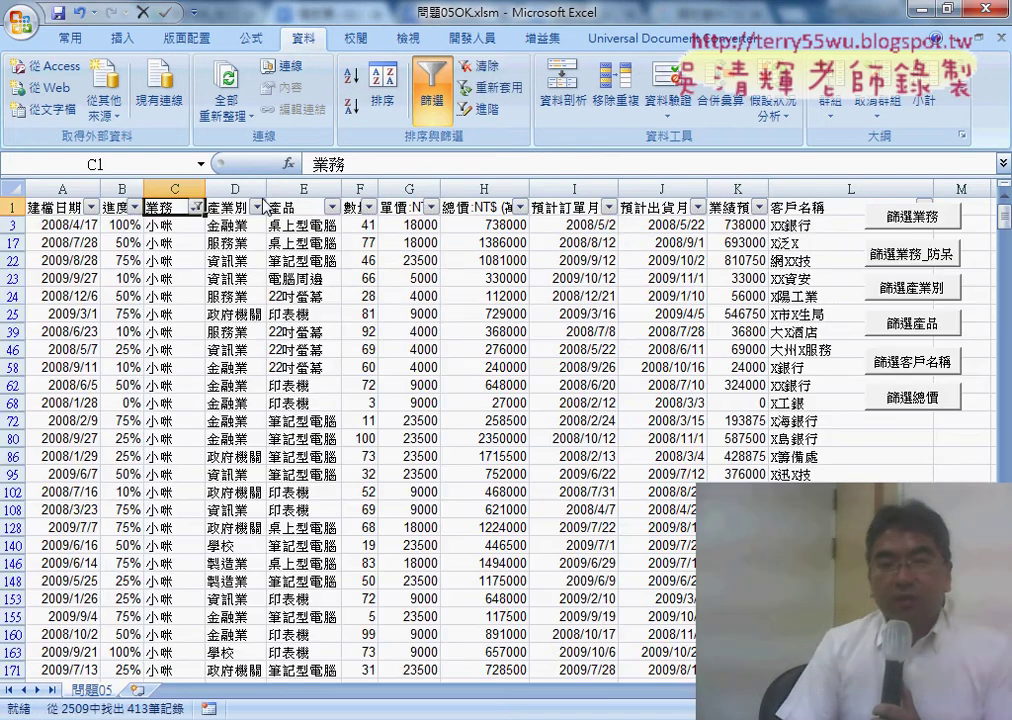
Filter 產業別 to only 金融業, leaving 105 of 2509 rows, and select columns C–D
click(258, 207)
click(99, 373)
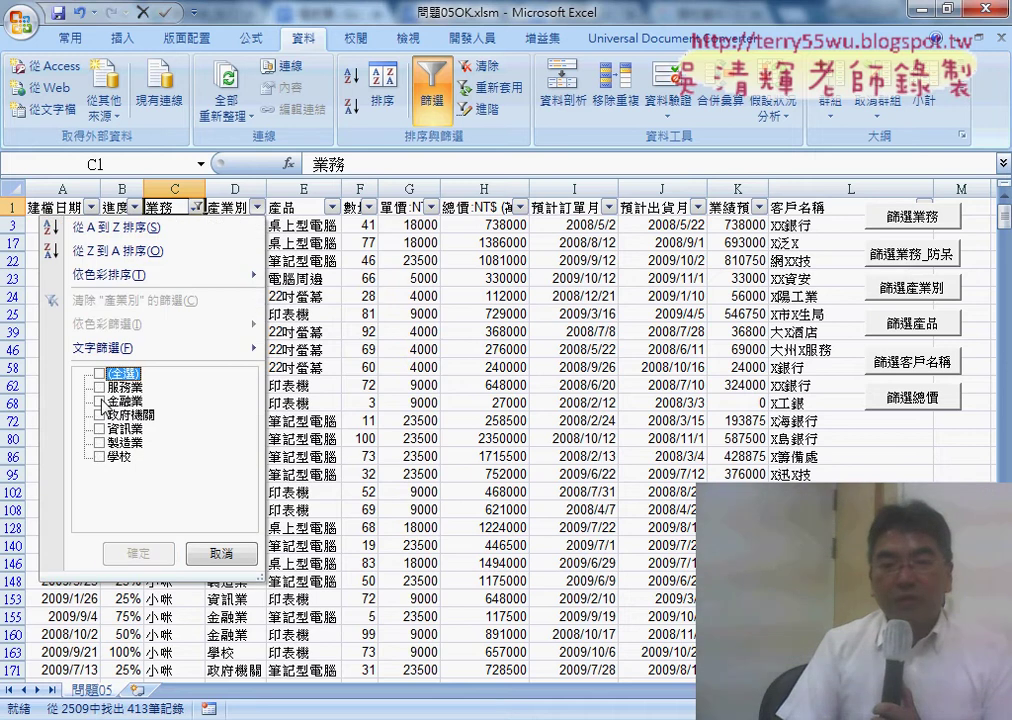
click(99, 400)
click(139, 553)
click(167, 188)
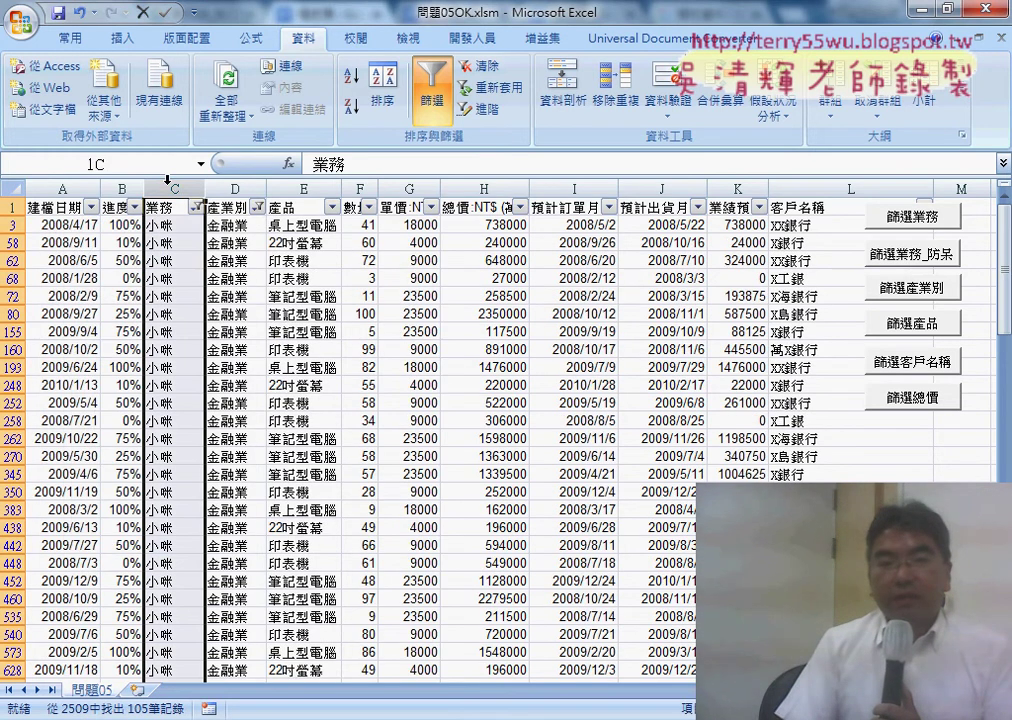
drag(228, 187, 194, 184)
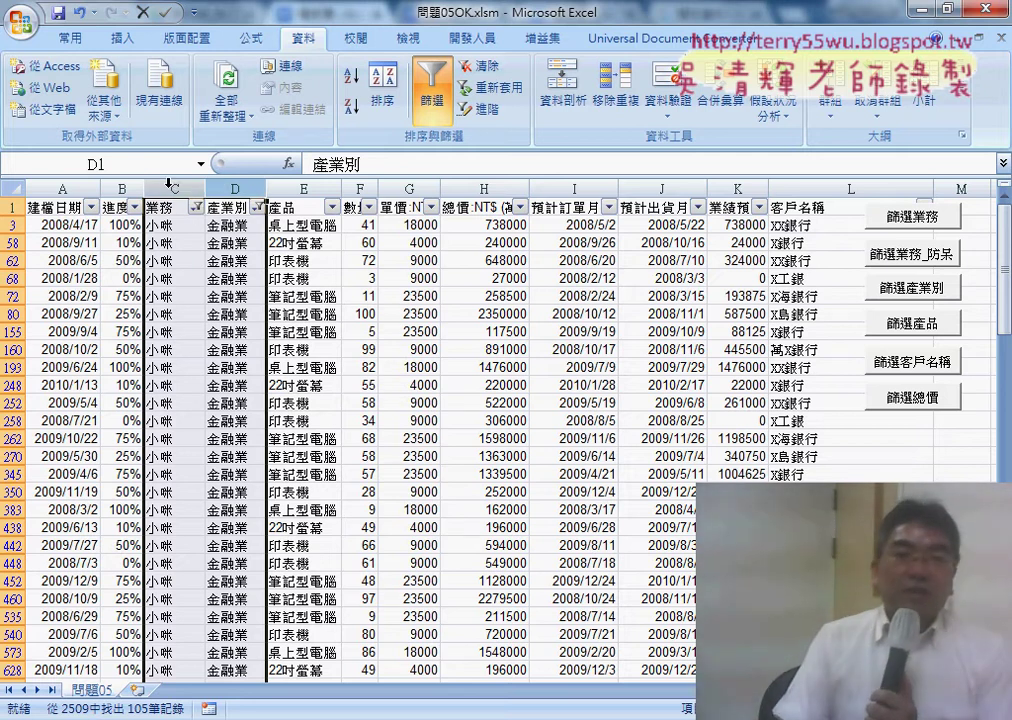
Point out the 小咪 and 金融業 values in C3 and D3, then turn AutoFilter off
click(168, 225)
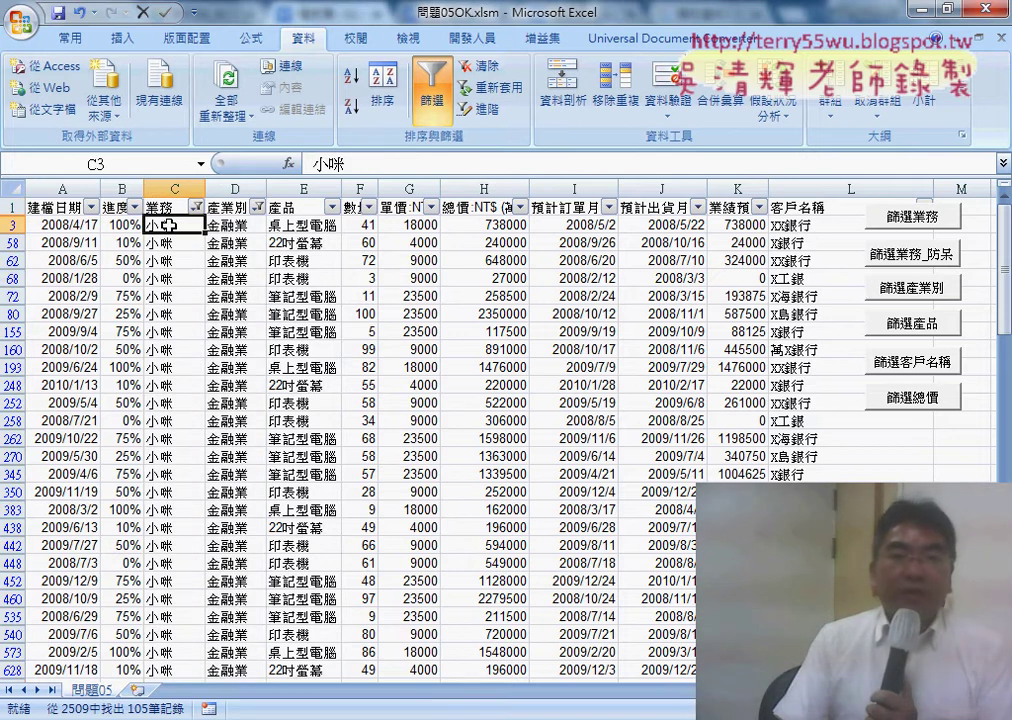
click(230, 226)
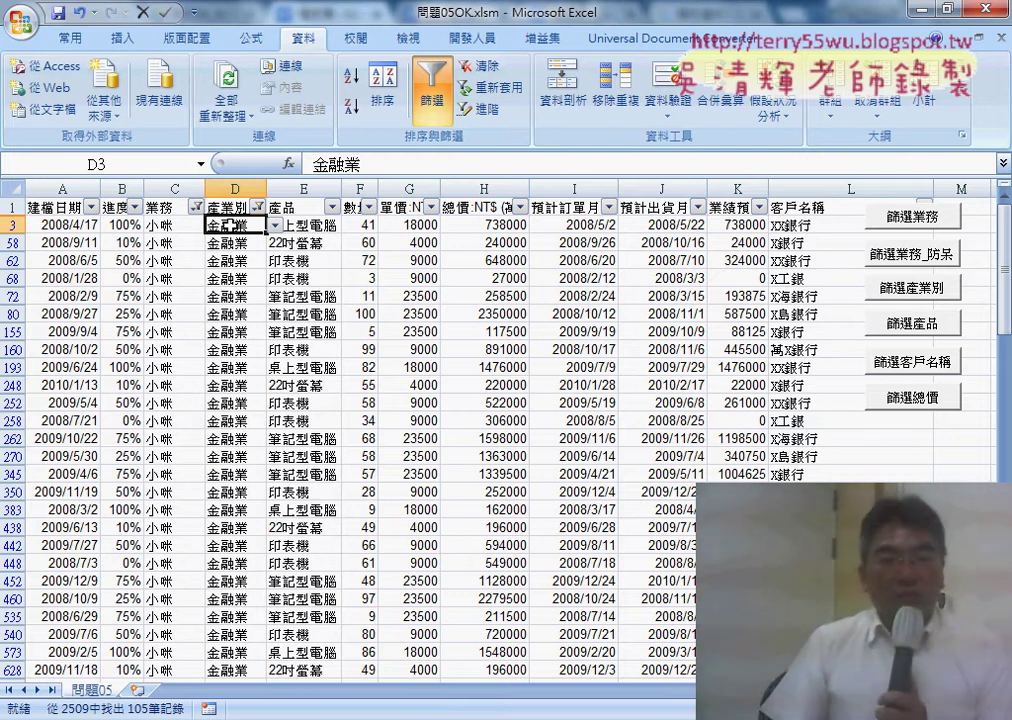
click(178, 225)
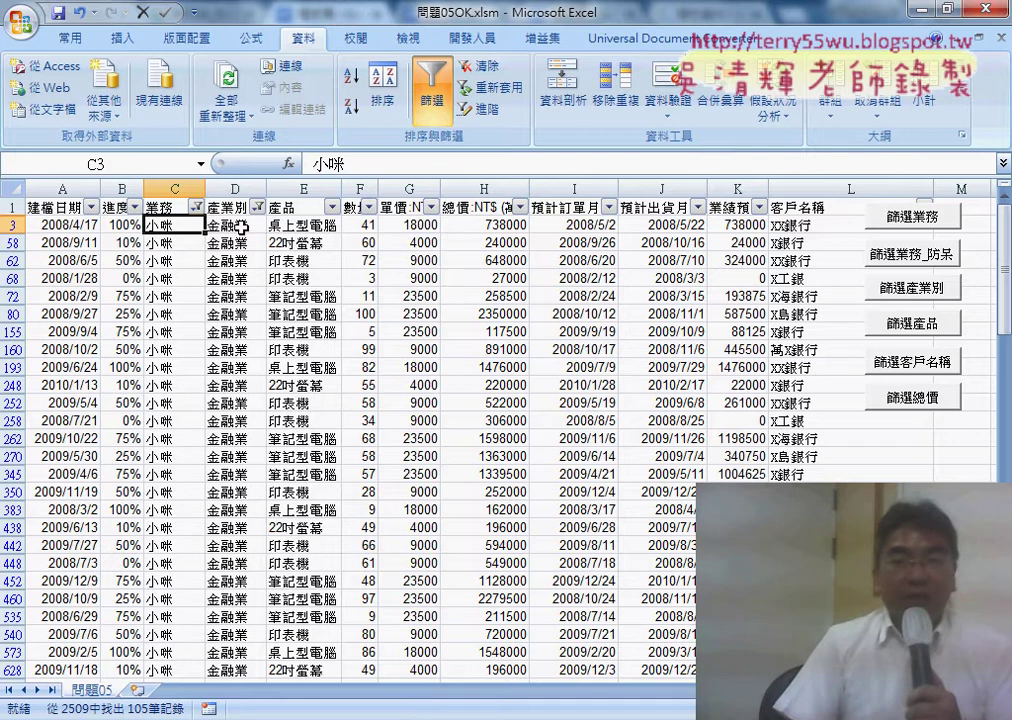
click(432, 90)
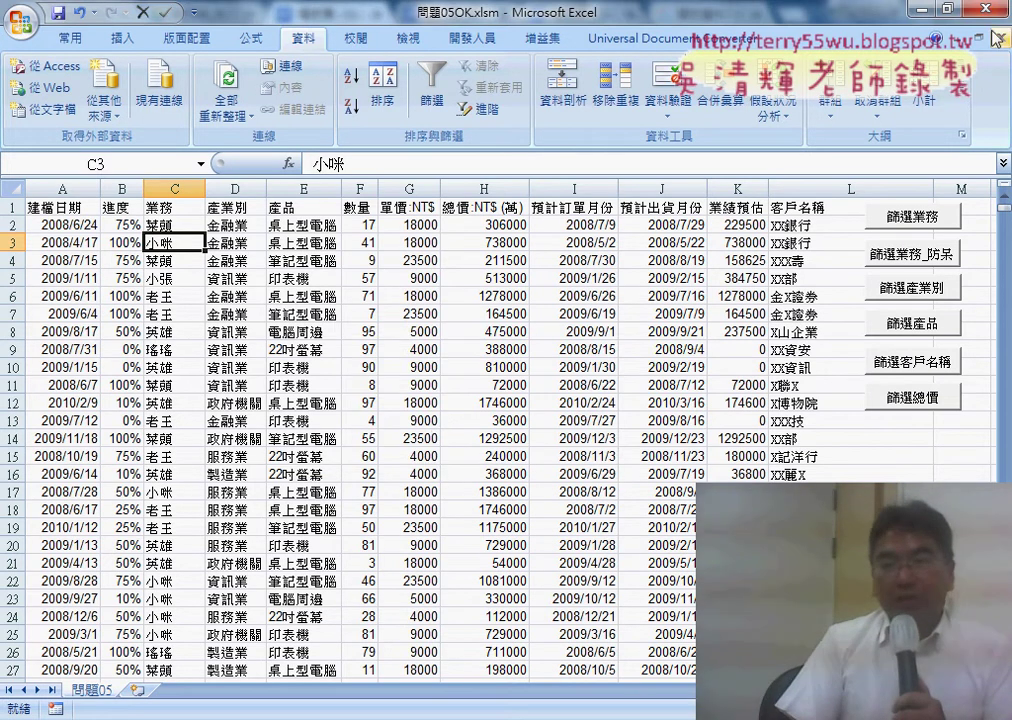
Save and close 問題05OK, then find 問題06.xlsx in the Google Drive course folder
click(1000, 37)
click(449, 417)
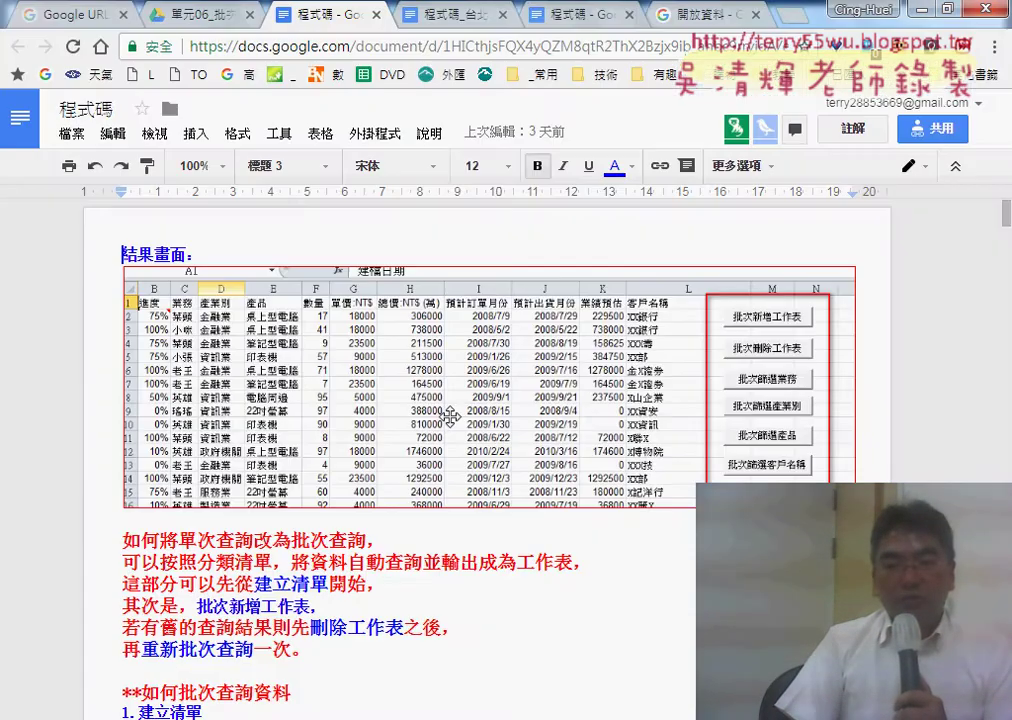
click(220, 12)
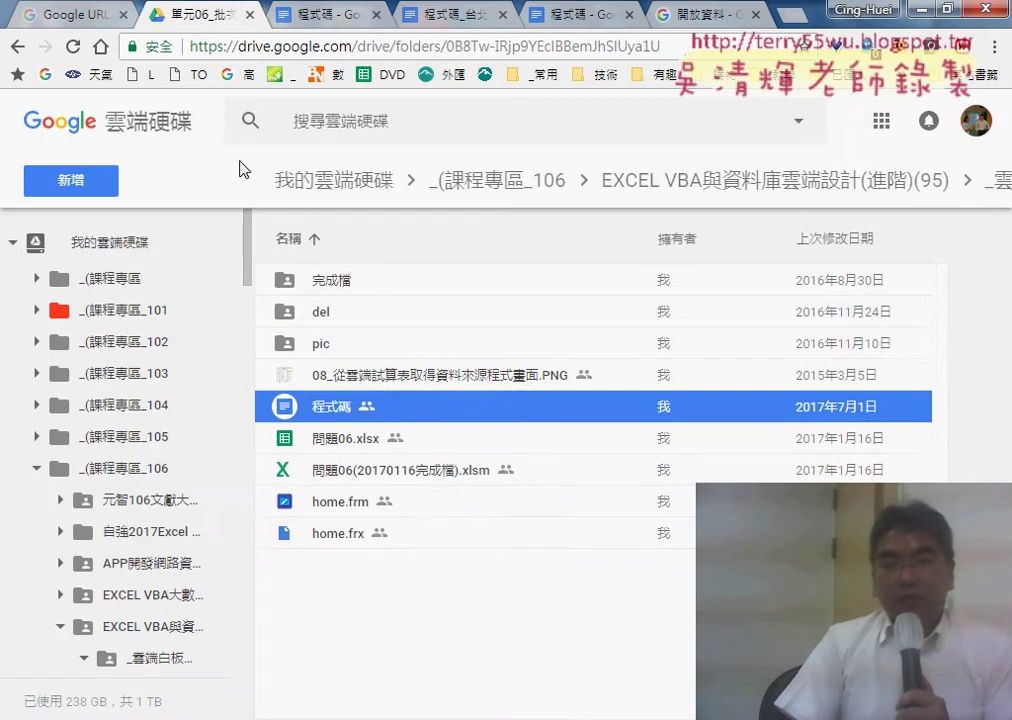
click(344, 444)
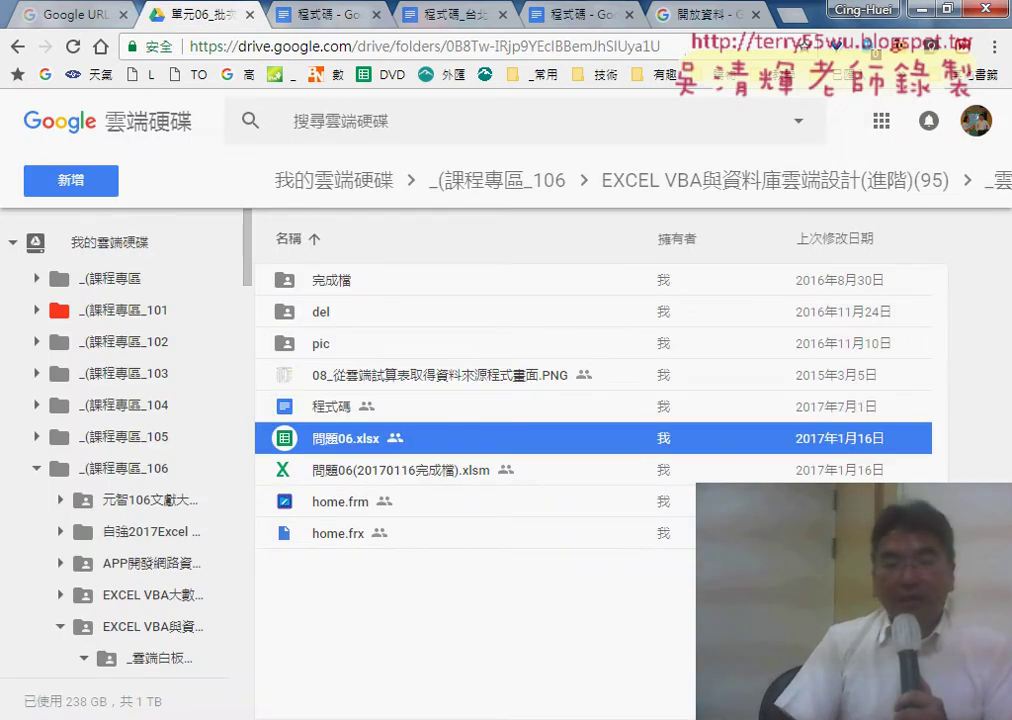
Sort the local examples folder by name and open 問題06.xlsx in Excel
mouse_move(344, 719)
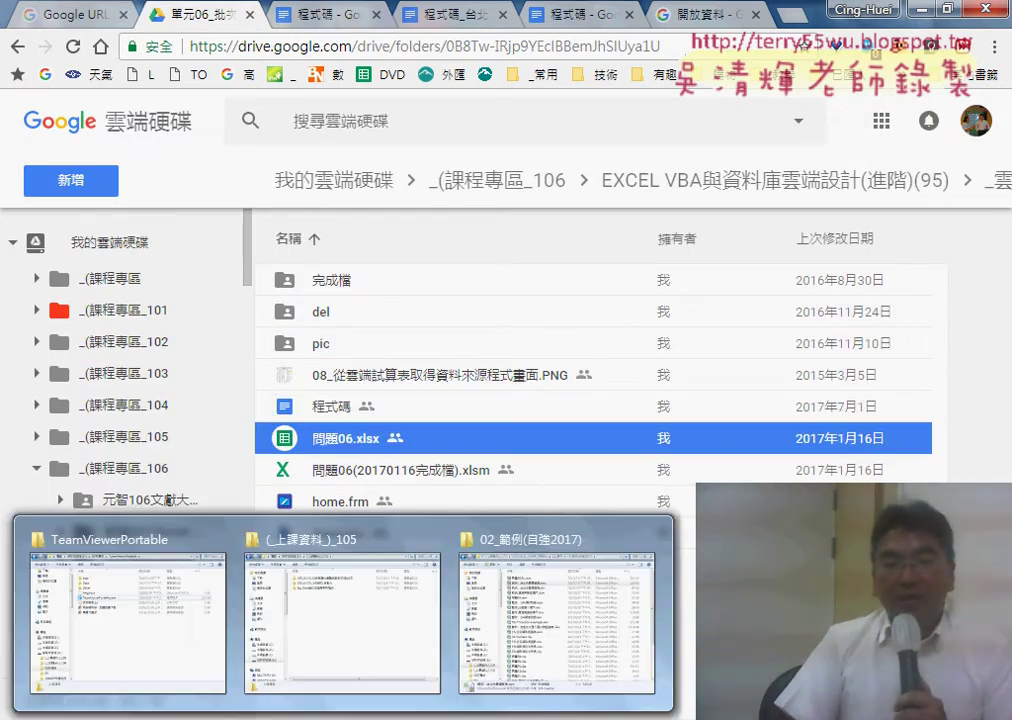
click(490, 630)
click(402, 113)
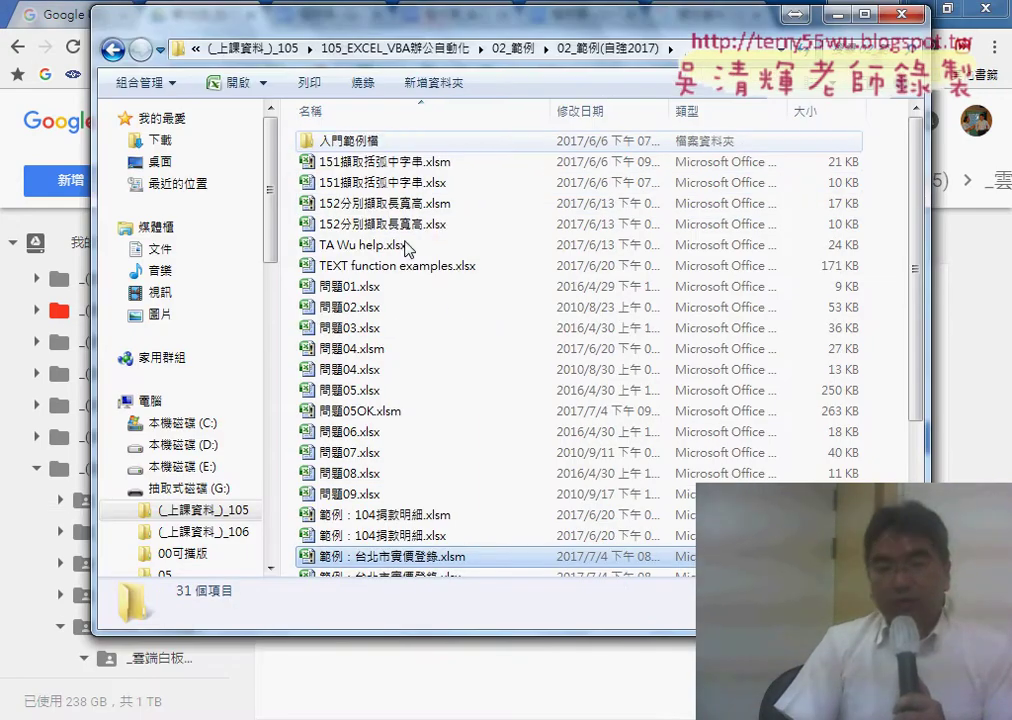
click(365, 435)
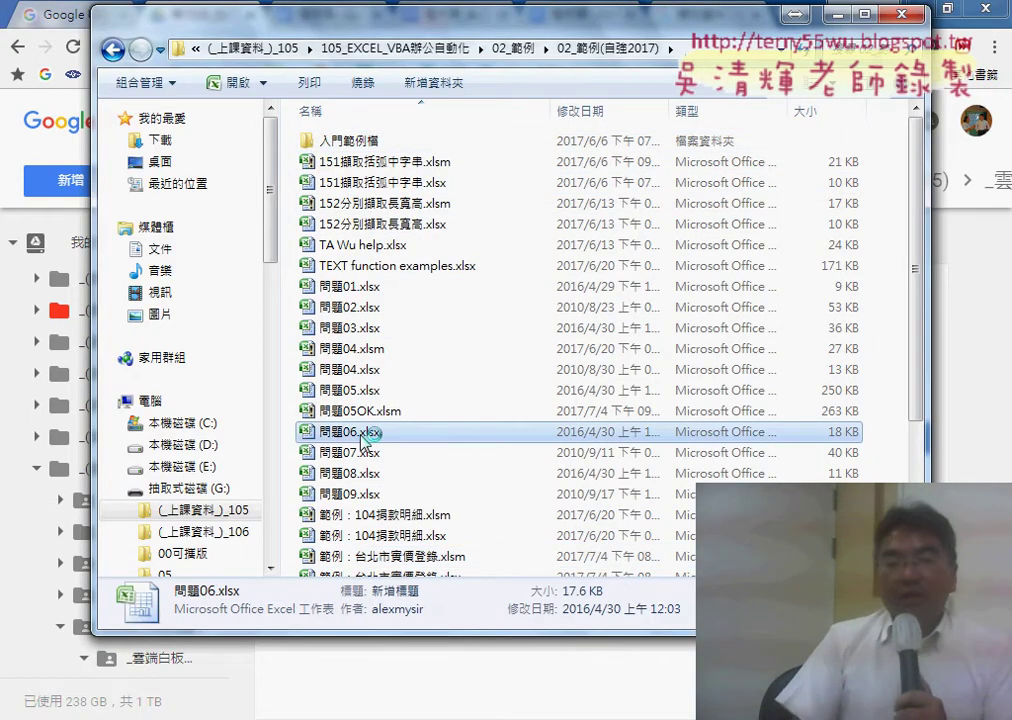
double_click(363, 435)
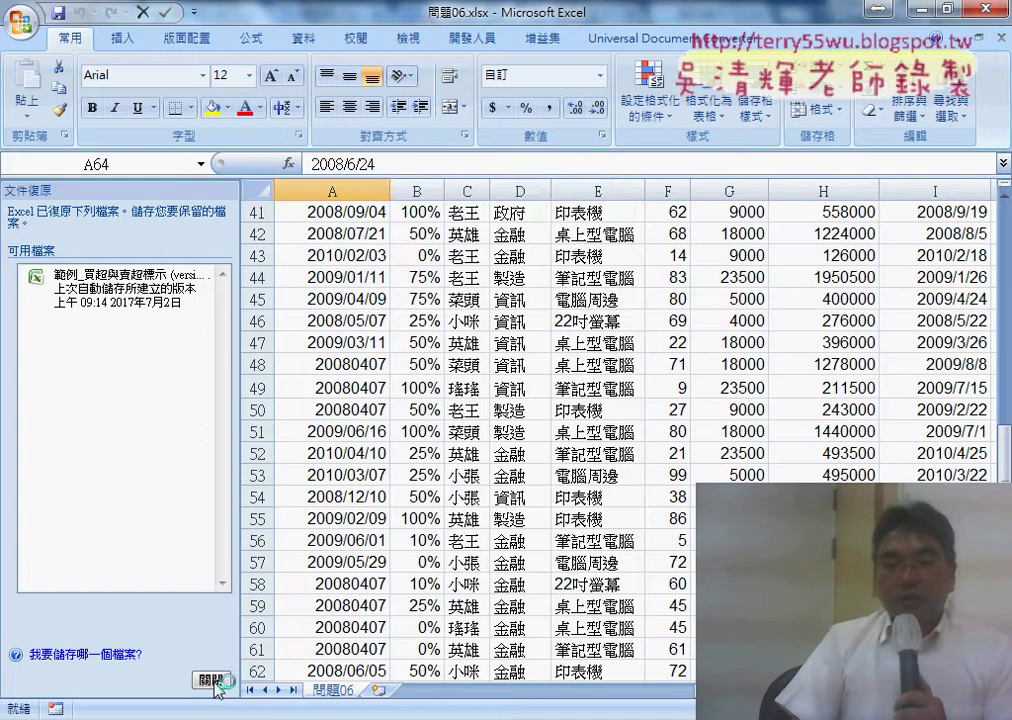
Dismiss the Document Recovery pane and scroll back to the top of the sheet
click(214, 680)
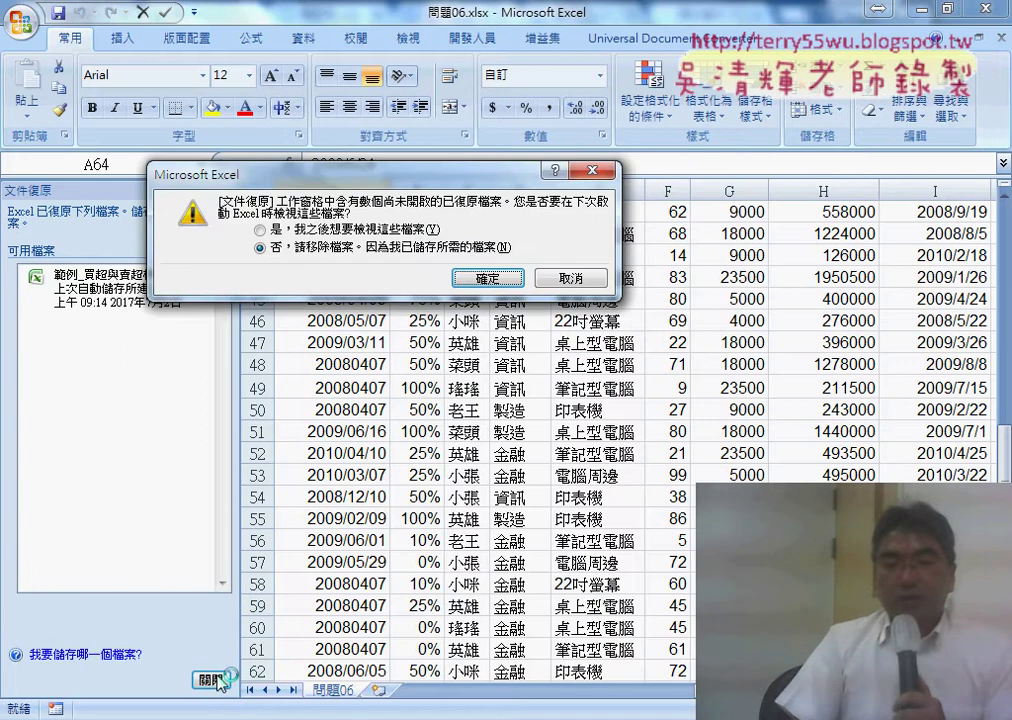
click(488, 277)
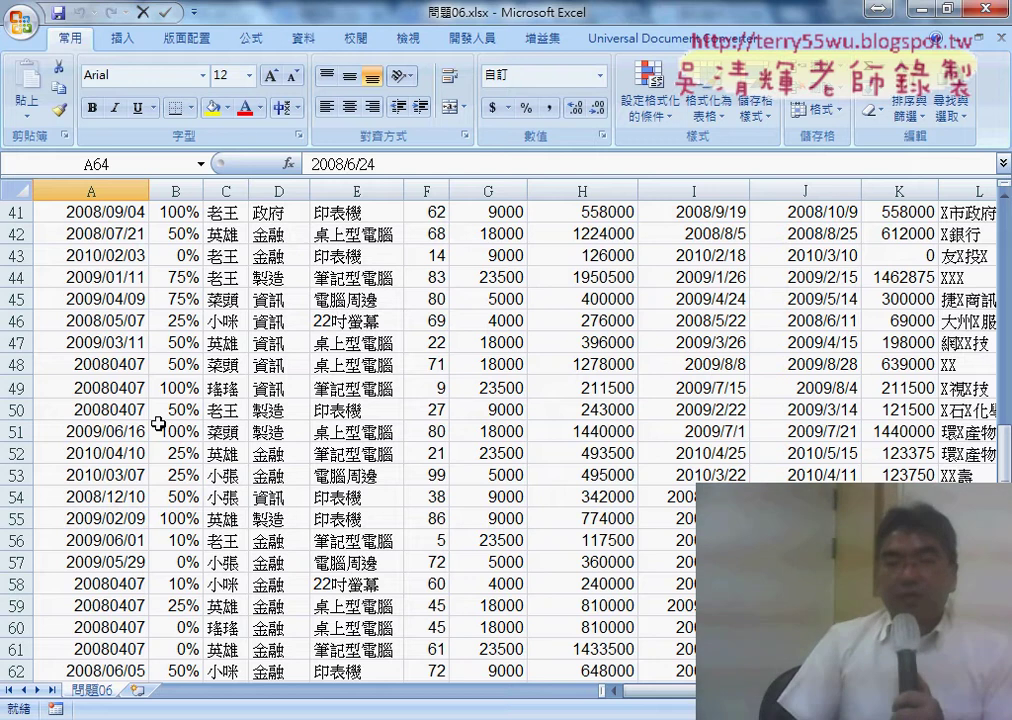
scroll(103, 240, up, 4)
scroll(103, 240, up, 6)
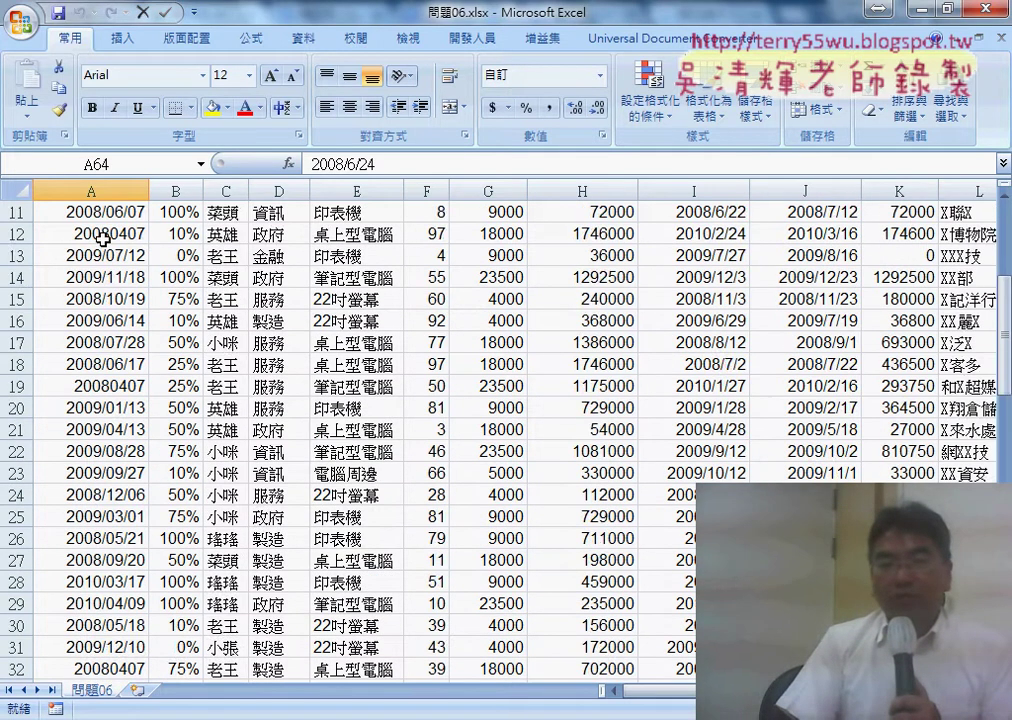
scroll(103, 240, up, 2)
scroll(969, 277, up, 2)
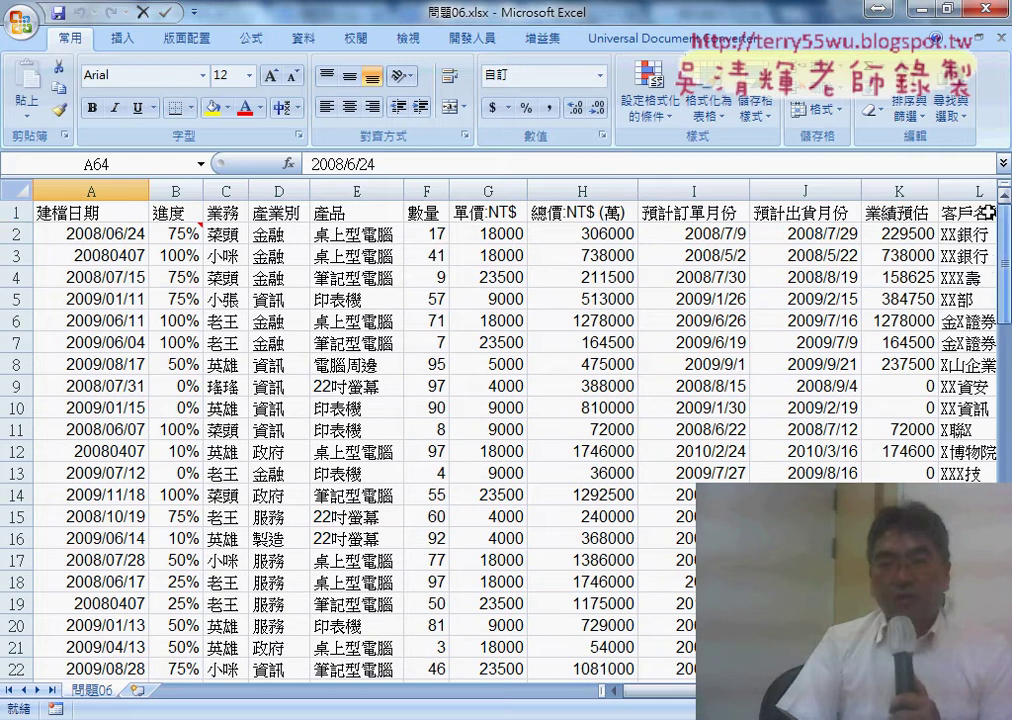
Check the data range from A1 with Ctrl+Down and Ctrl+Up, then select the 業務 column
click(121, 213)
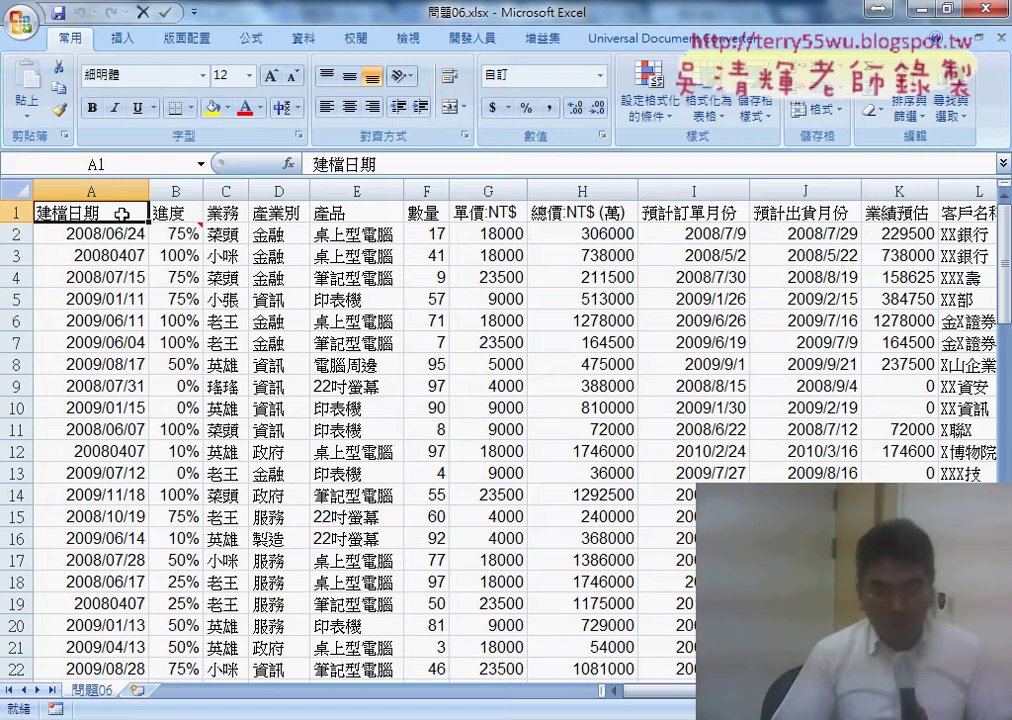
key(ctrl+Down)
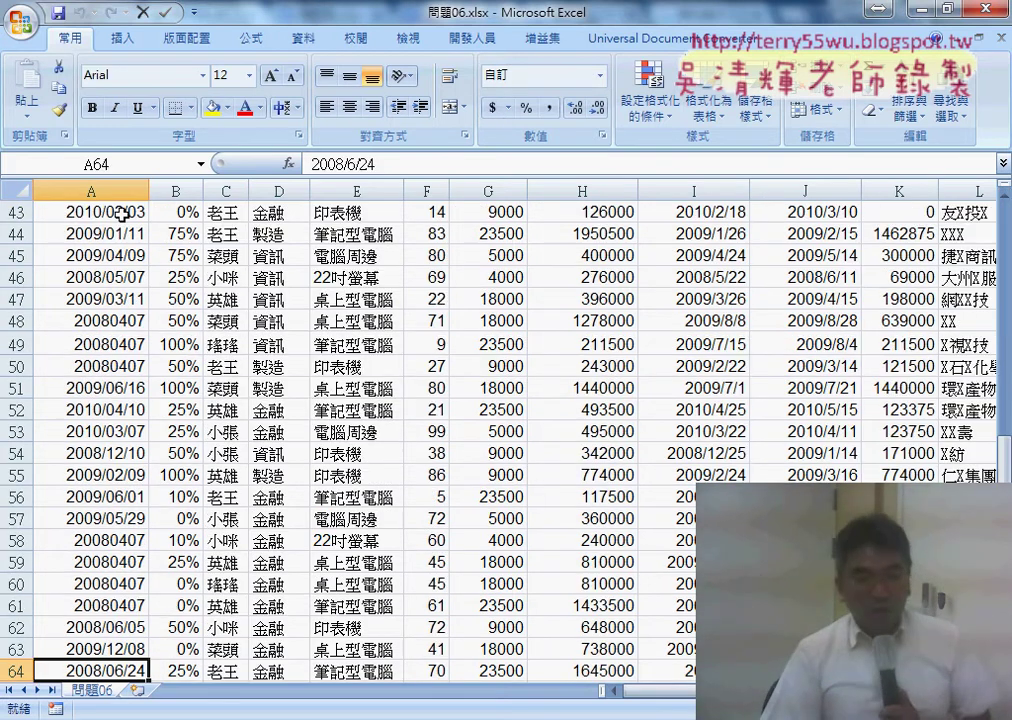
key(ctrl+Up)
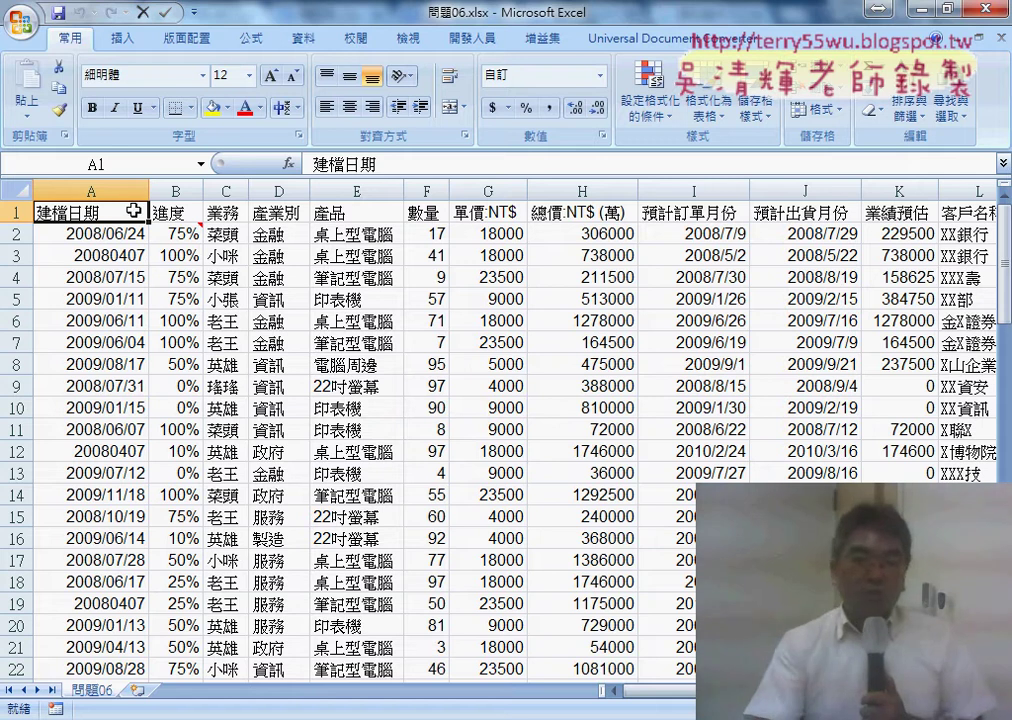
click(225, 191)
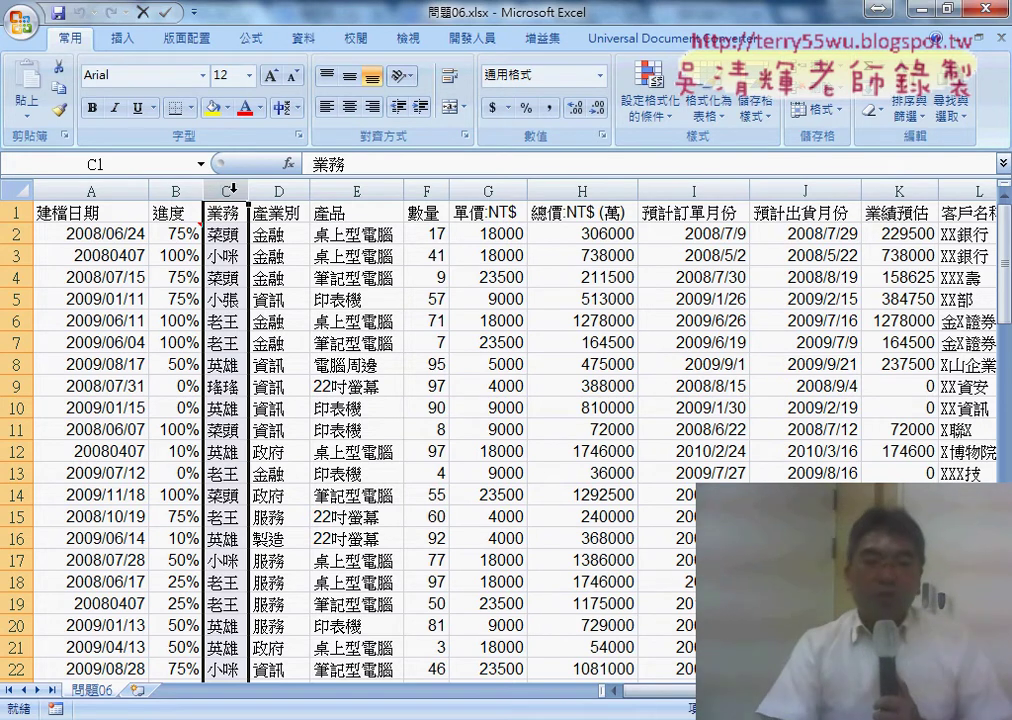
click(276, 188)
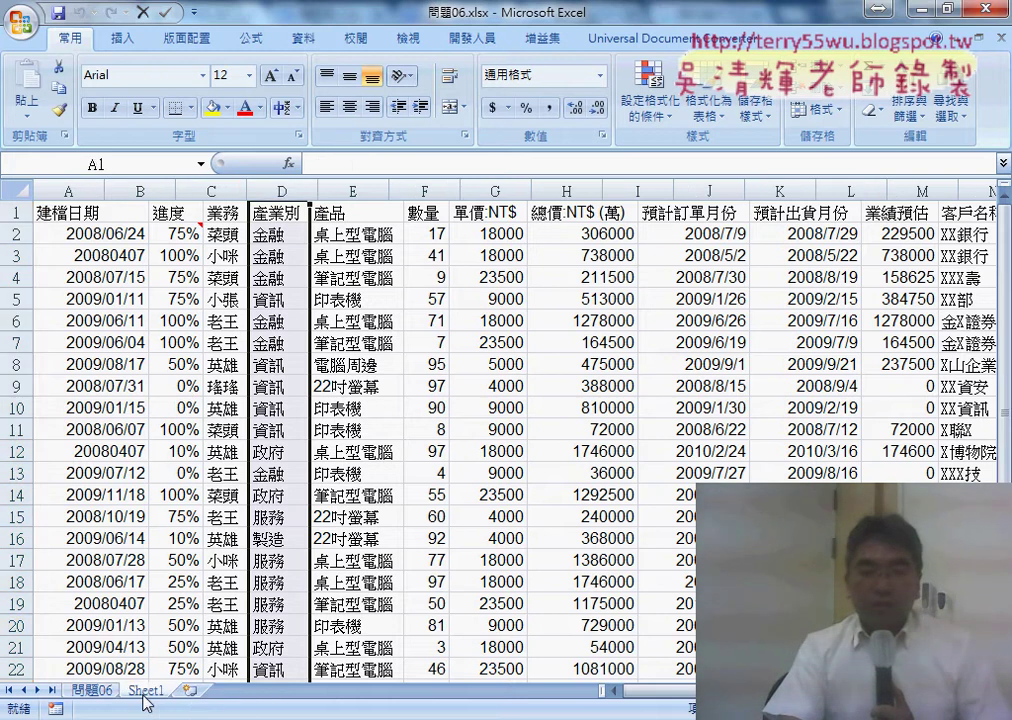
Add a new worksheet named 清單 and return to the 問題06 sheet
click(137, 692)
double_click(146, 690)
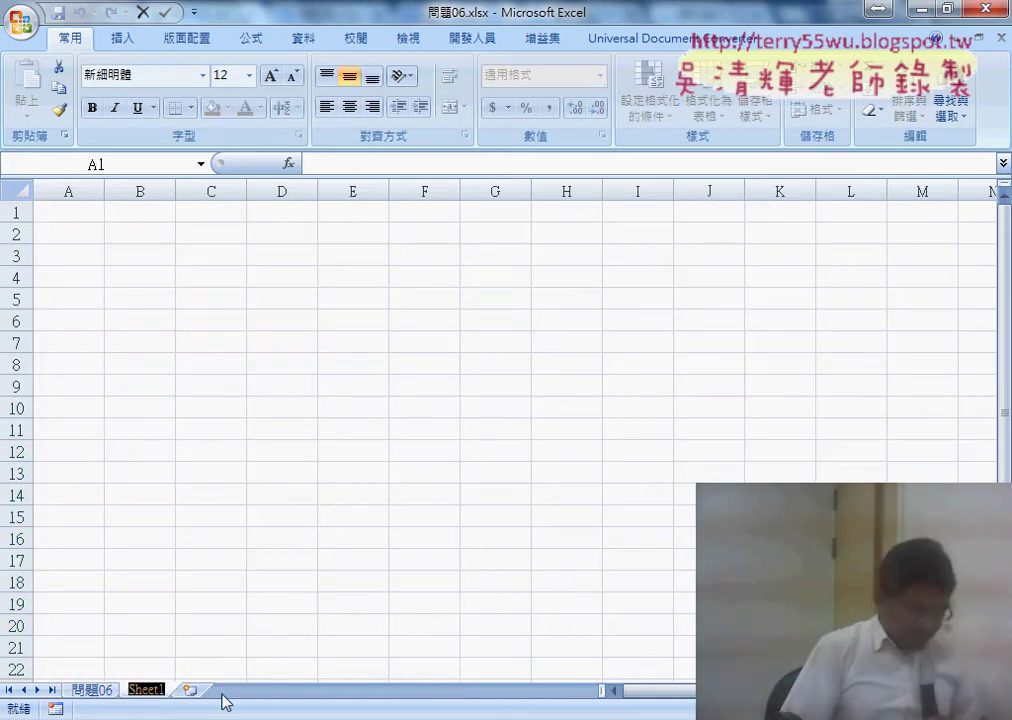
text(問)
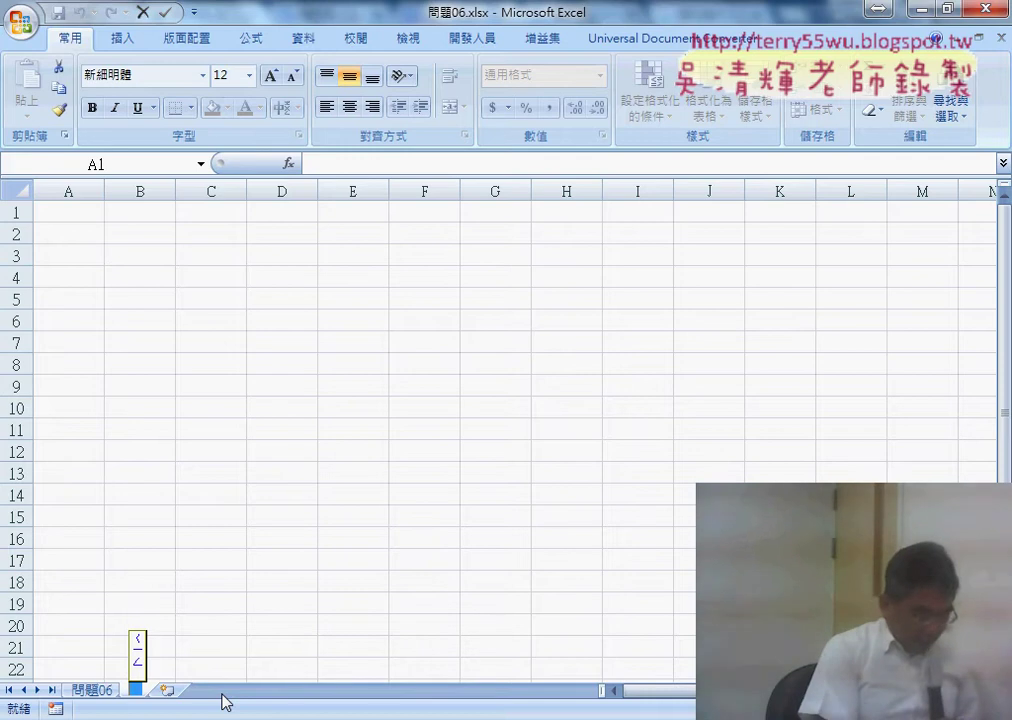
text(清單)
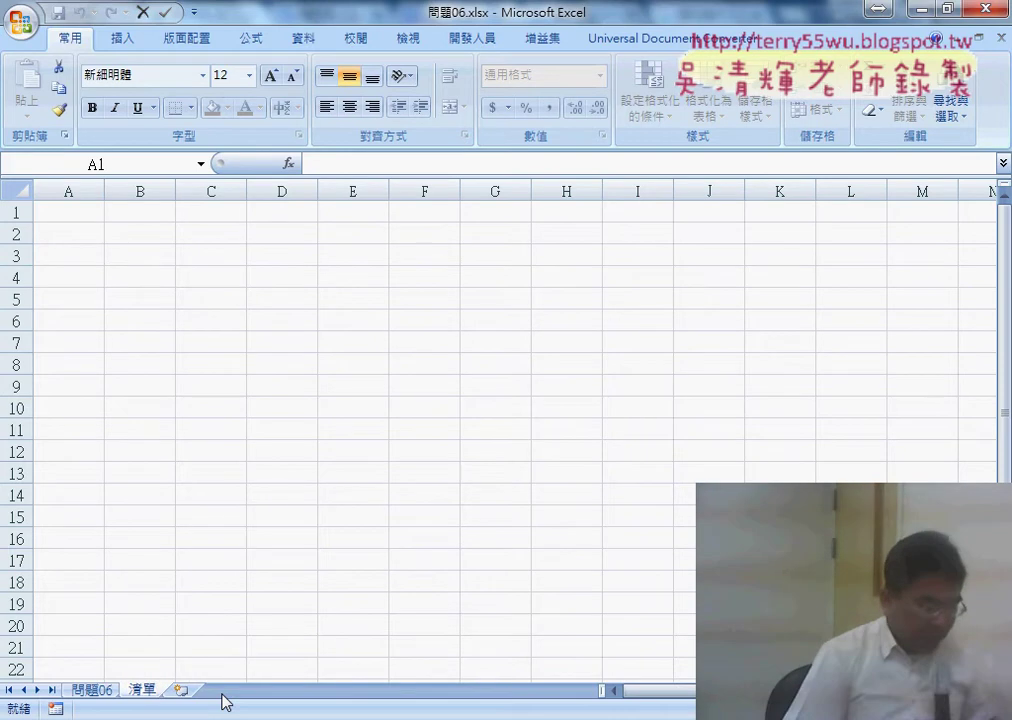
click(90, 694)
Copy the 業務 column C from 問題06 and paste it into column A of 清單
click(228, 191)
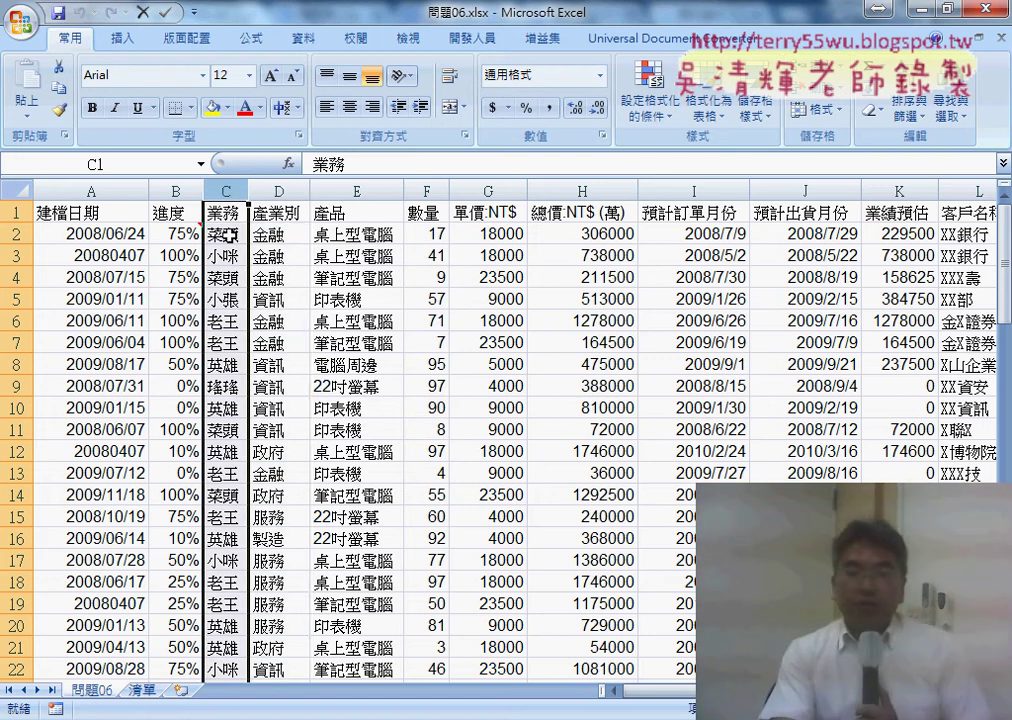
right_click(218, 350)
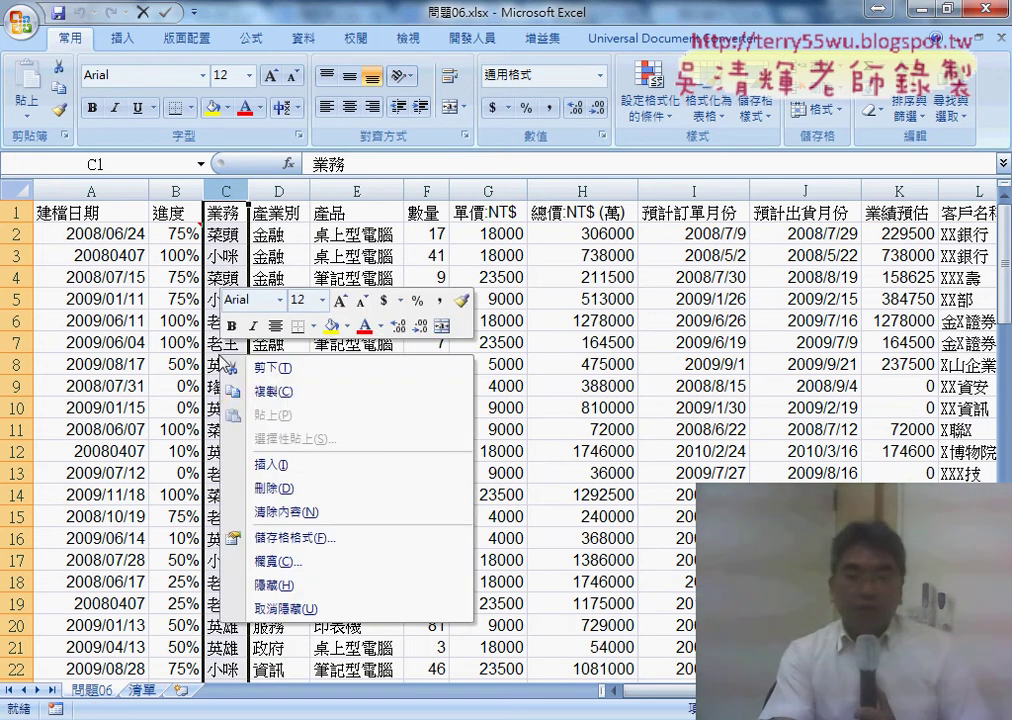
click(246, 391)
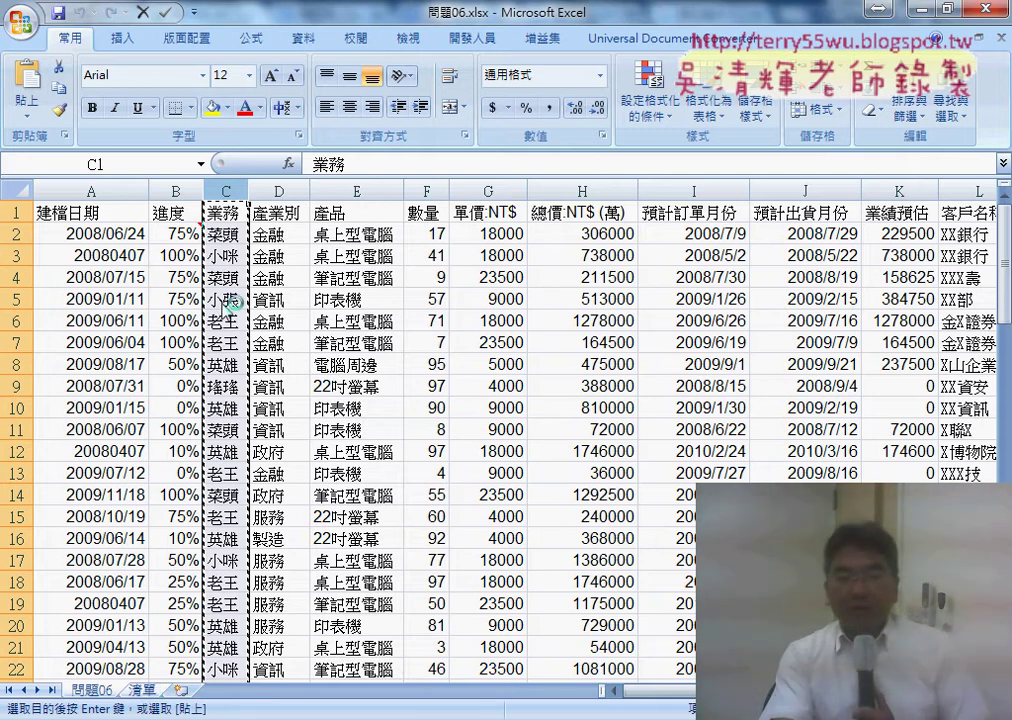
key(ctrl+Page_Down)
right_click(72, 217)
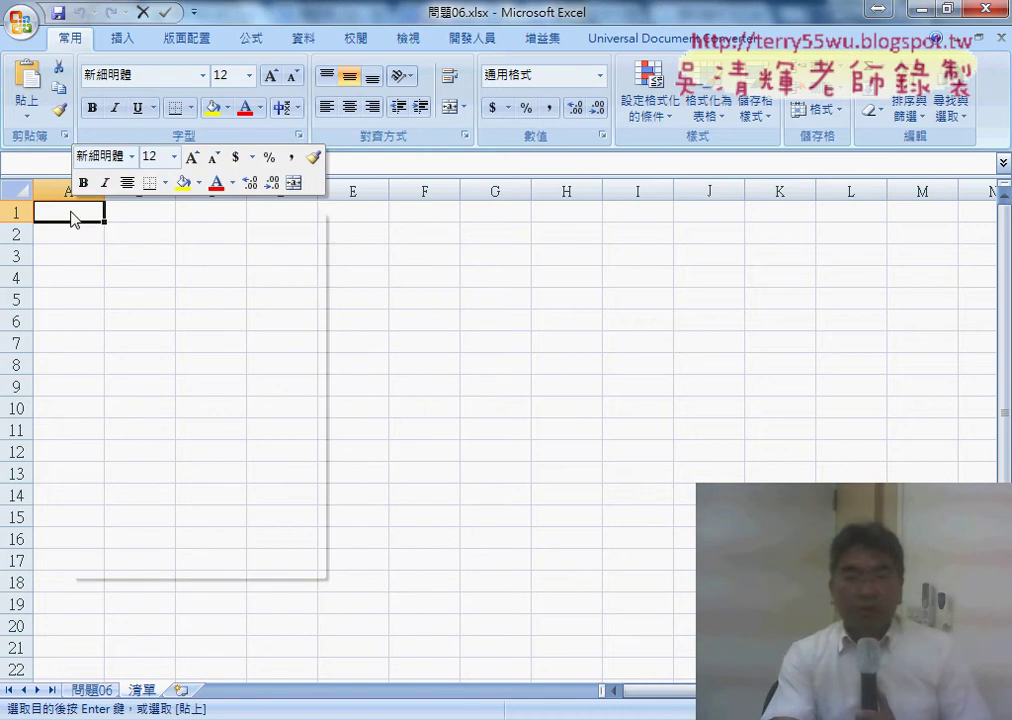
click(121, 272)
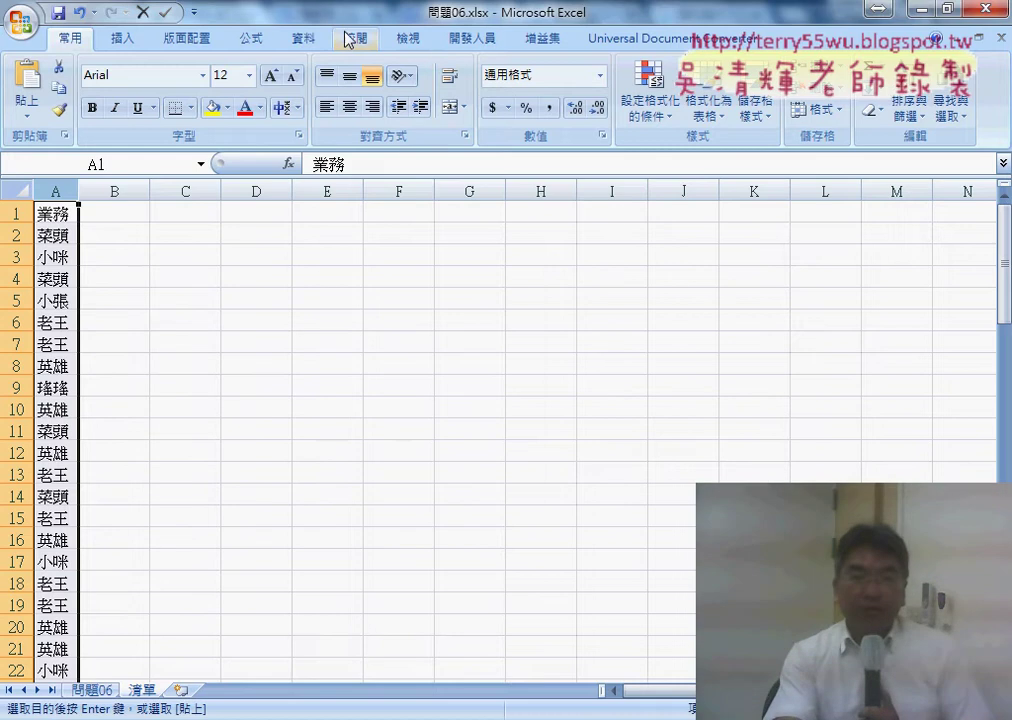
Remove duplicates from column A with headers, removing 76 repeats and leaving six names
click(314, 38)
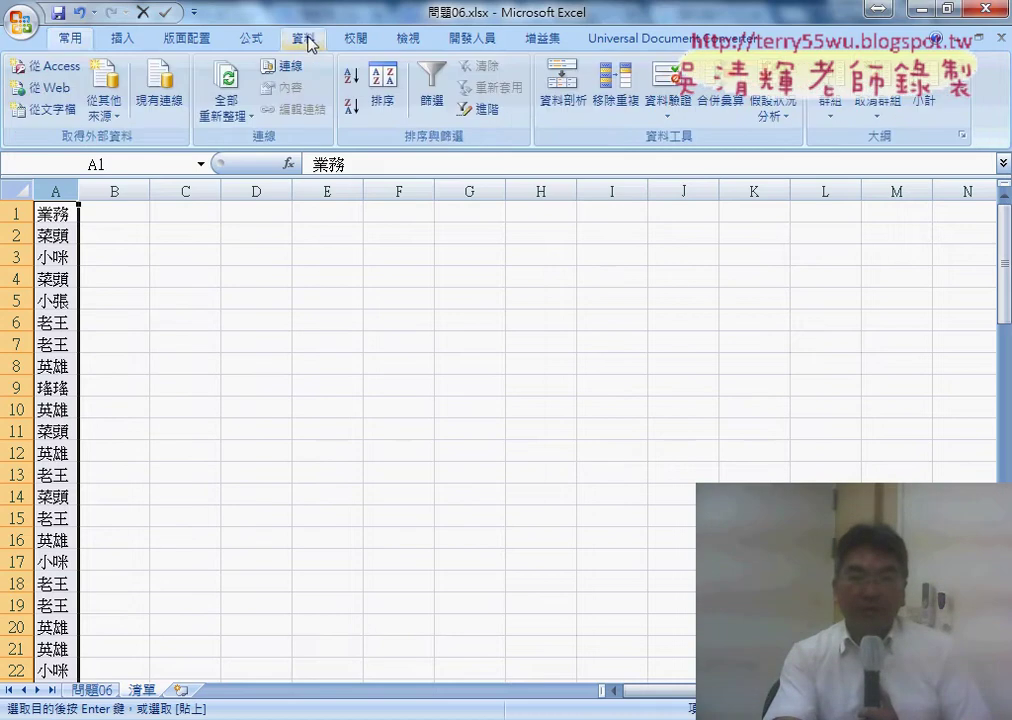
click(620, 107)
click(612, 355)
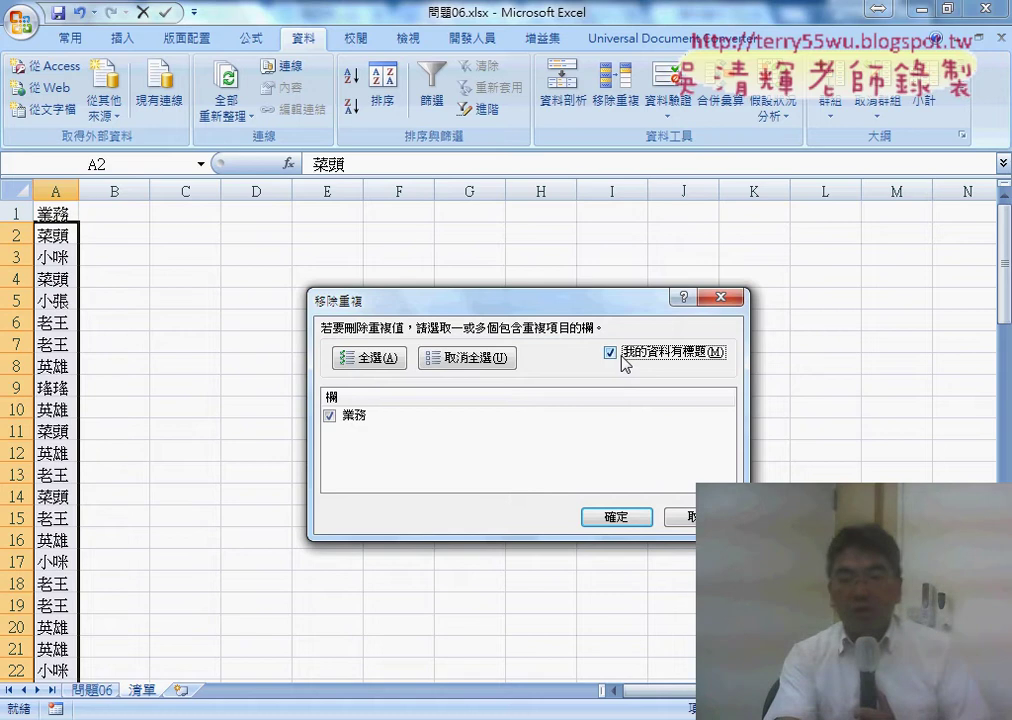
click(614, 518)
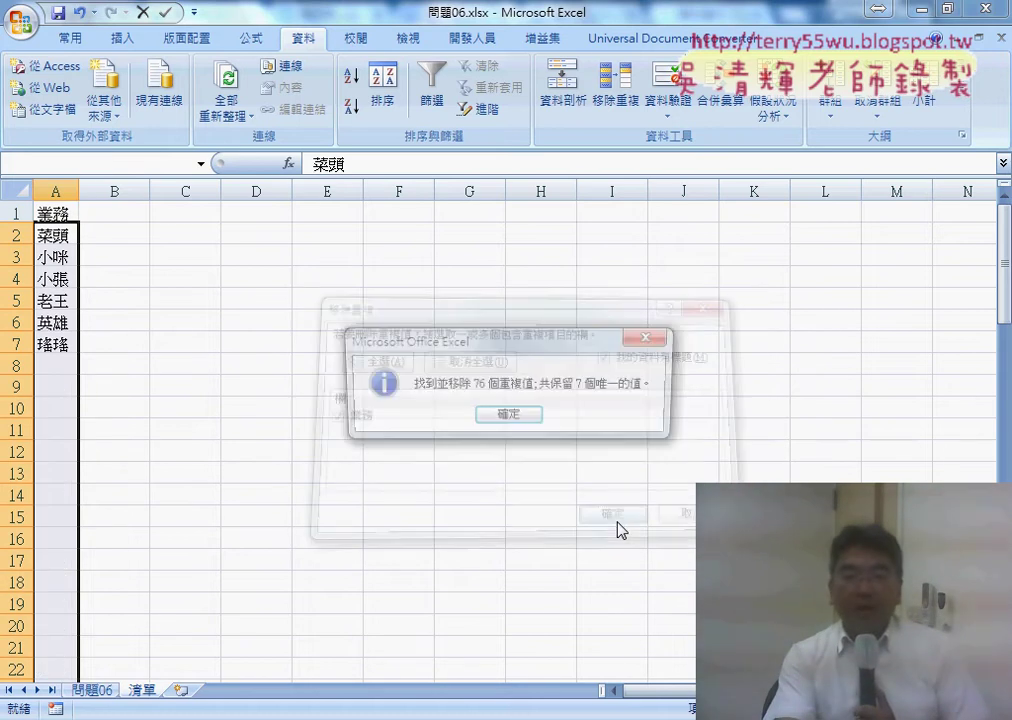
click(510, 416)
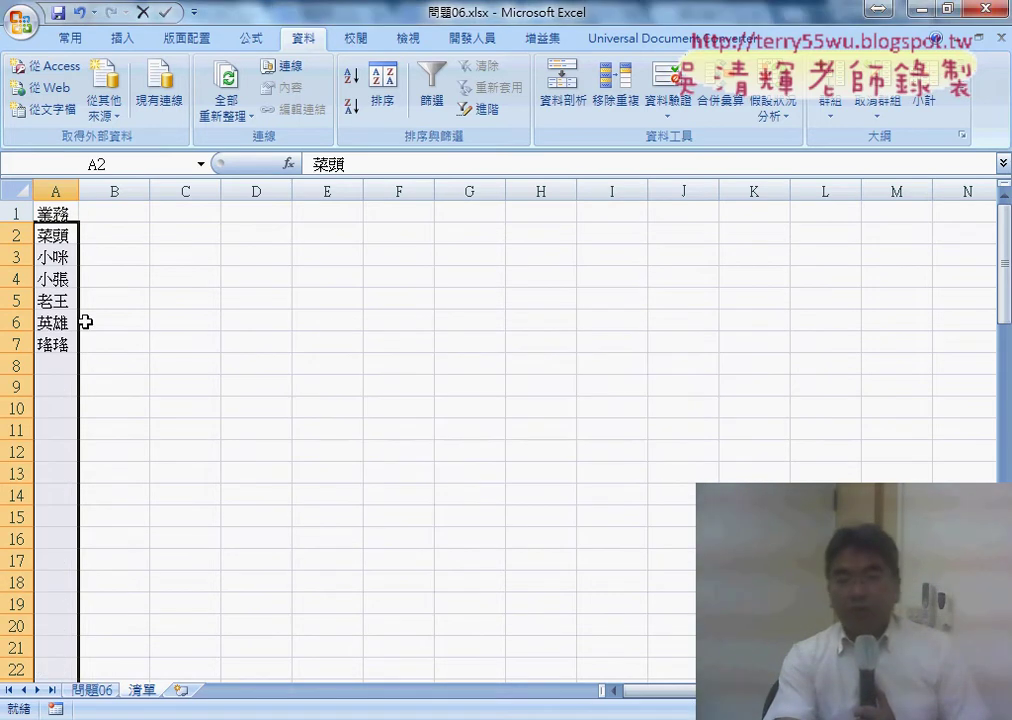
Highlight the six names in A2:A7 and the Remove Duplicates button, then undo the removal
drag(50, 235, 48, 340)
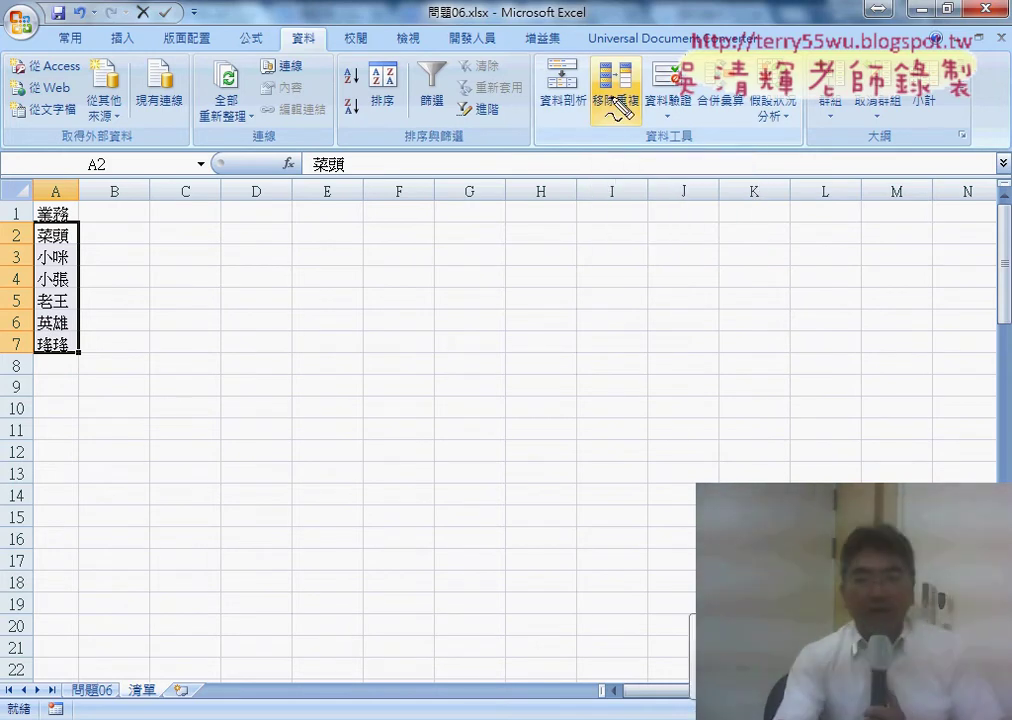
drag(620, 138, 627, 143)
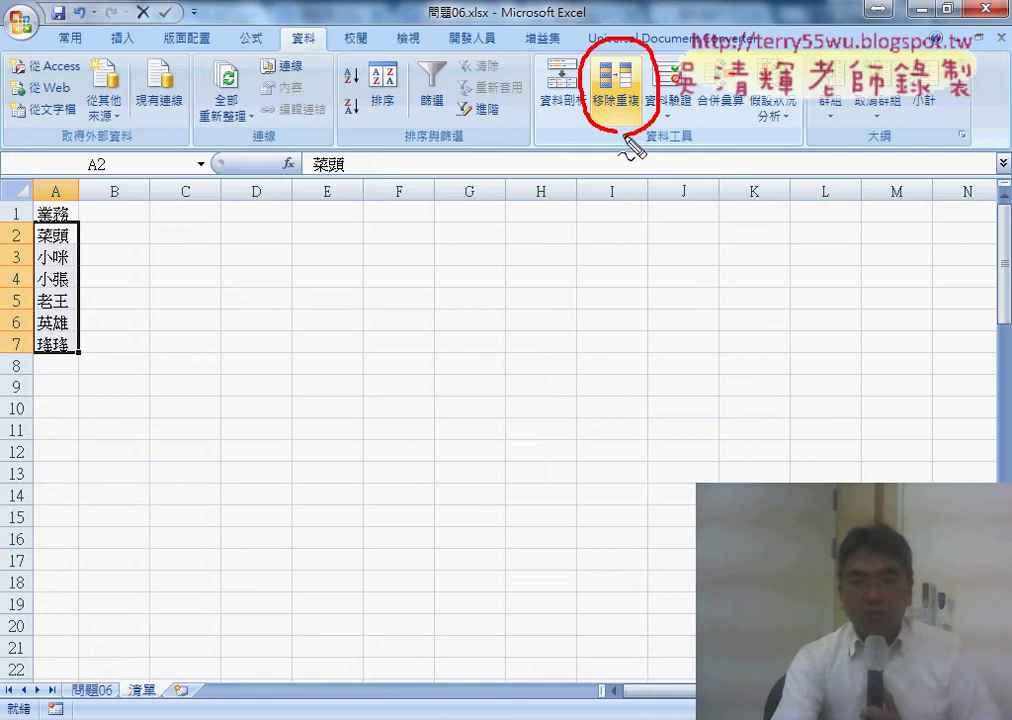
mouse_move(318, 58)
mouse_down()
mouse_move(575, 128)
mouse_move(562, 146)
mouse_up()
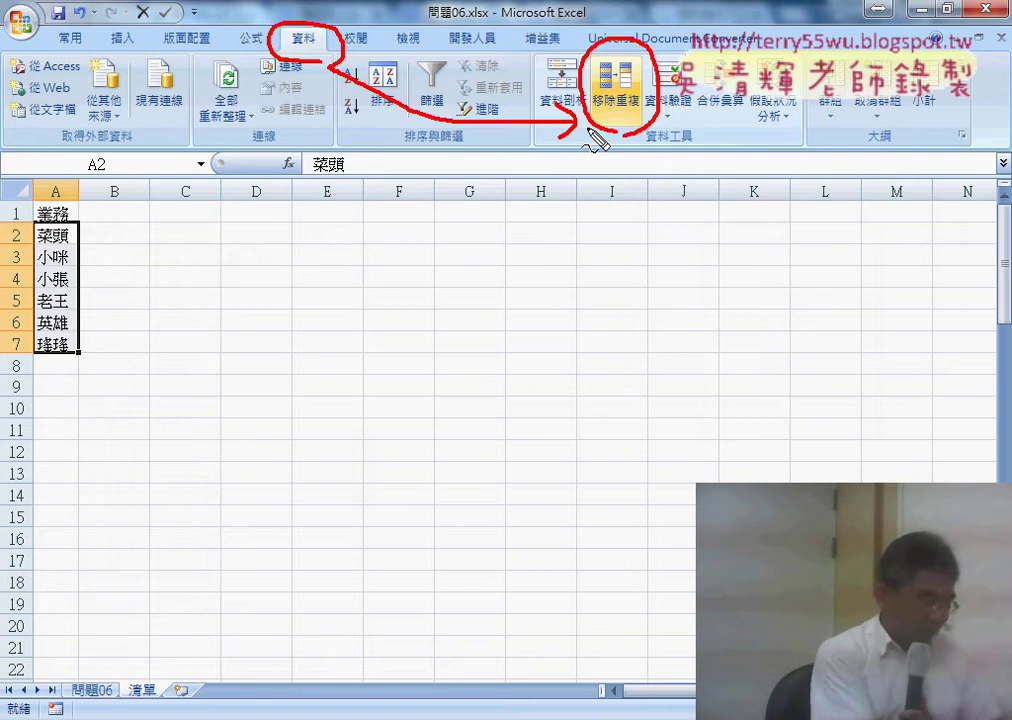
key(Escape)
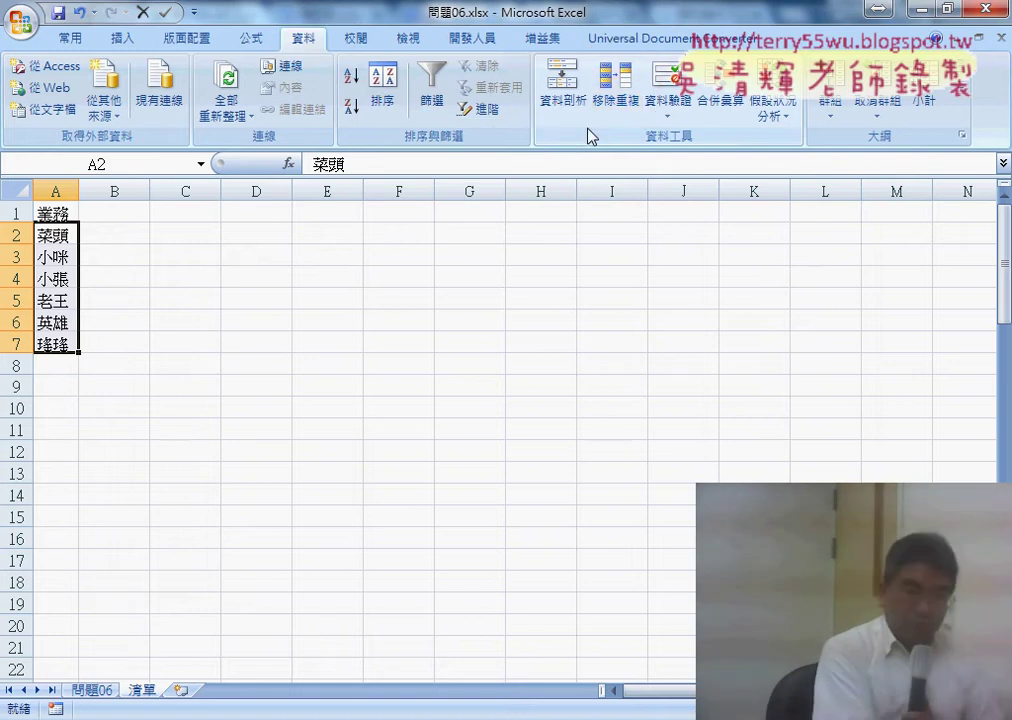
key(ctrl+z)
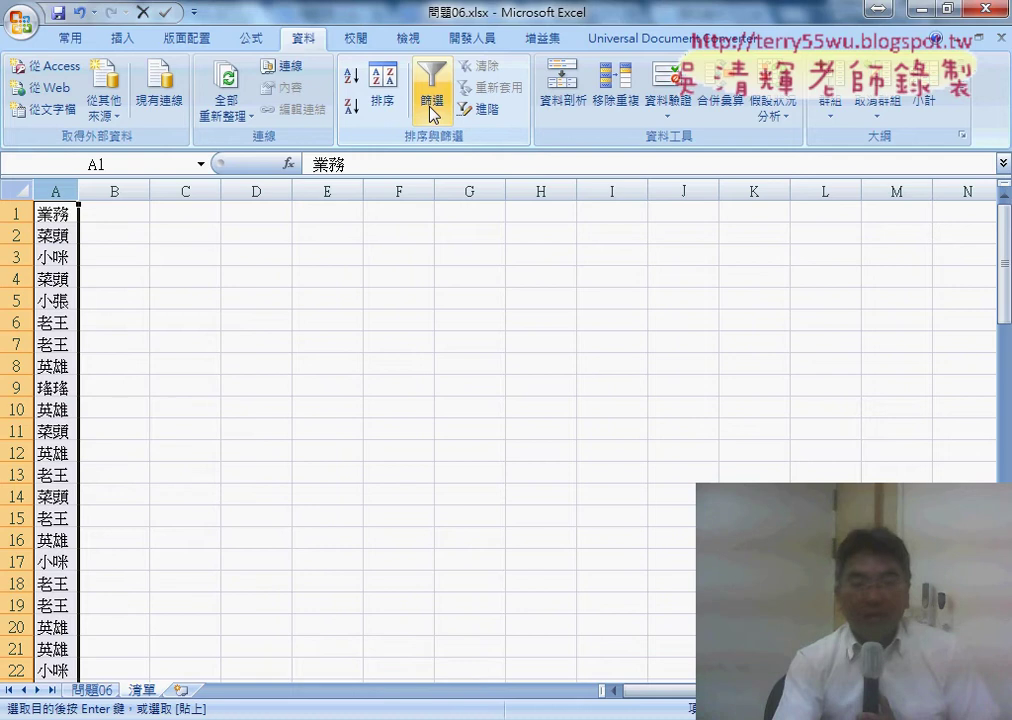
Set up Advanced Filter with Unique records only, copying to another location at 清單!$C$1
click(487, 120)
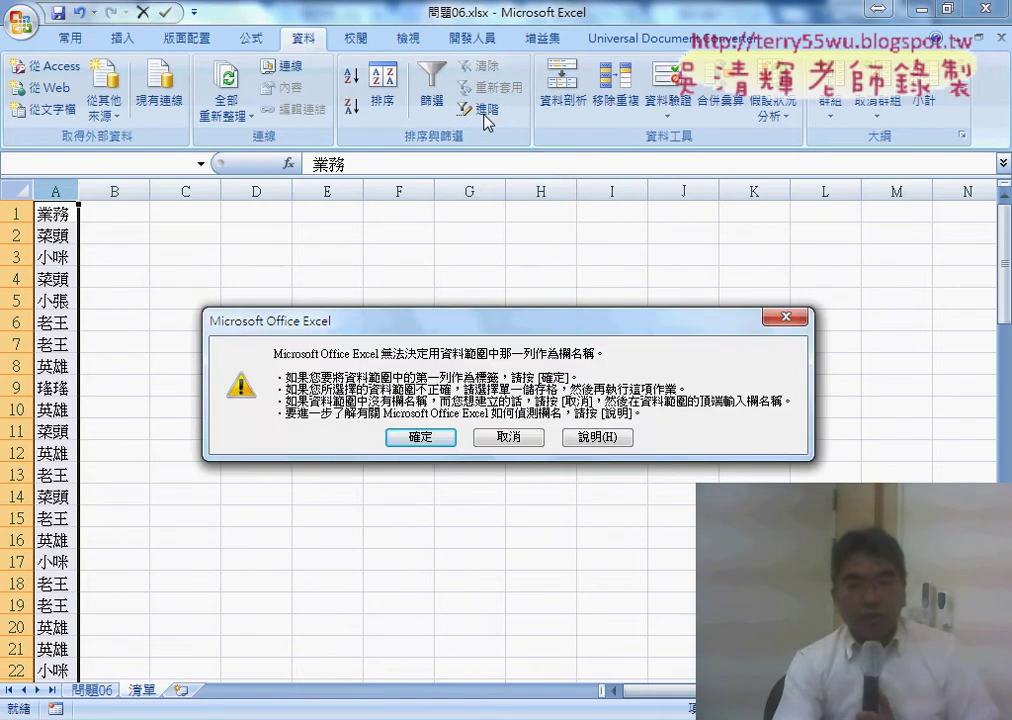
click(445, 443)
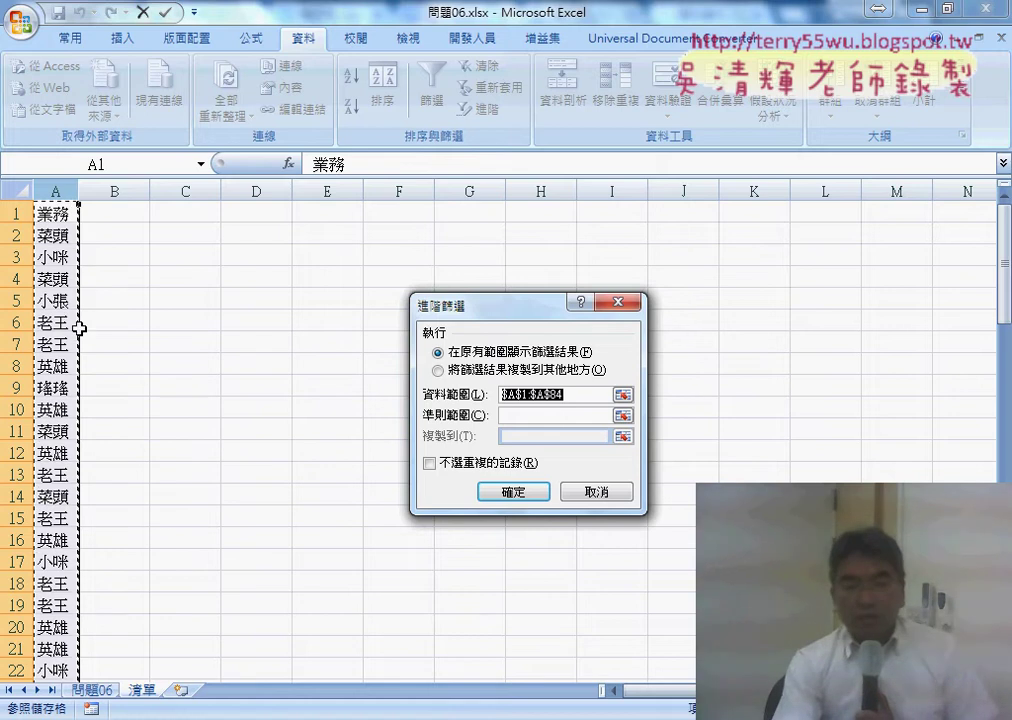
click(431, 465)
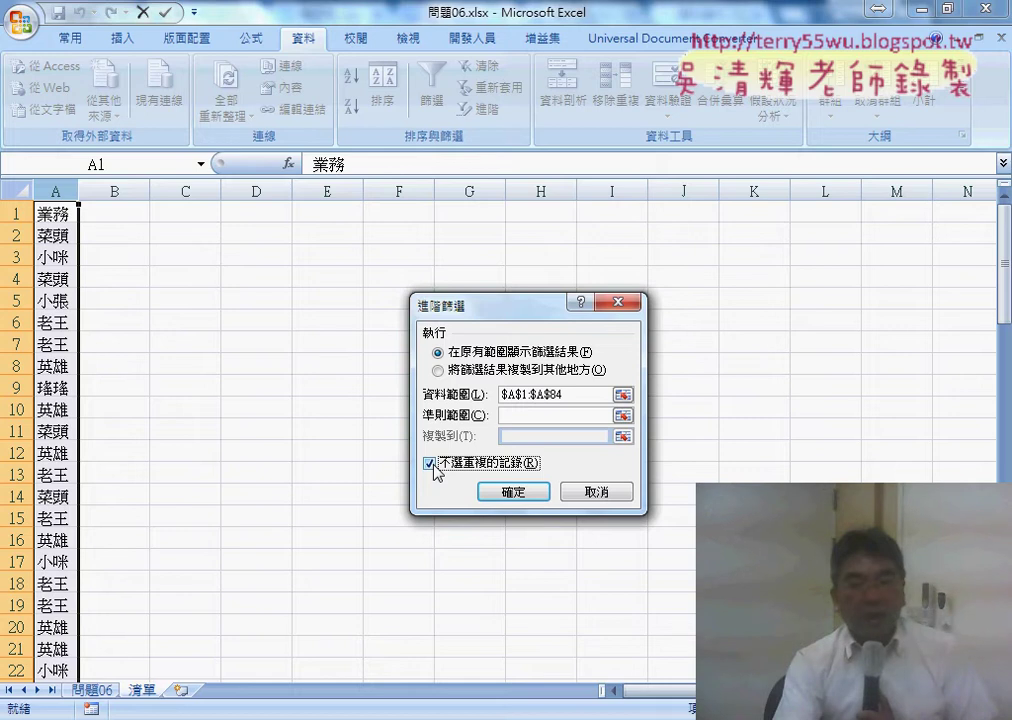
click(515, 418)
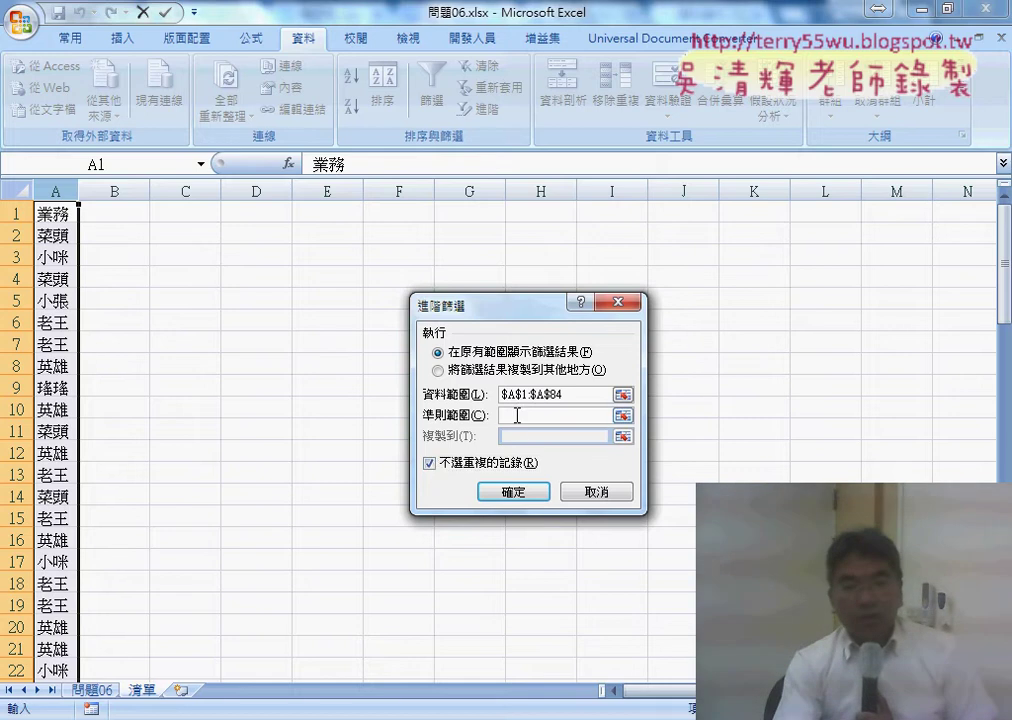
click(438, 370)
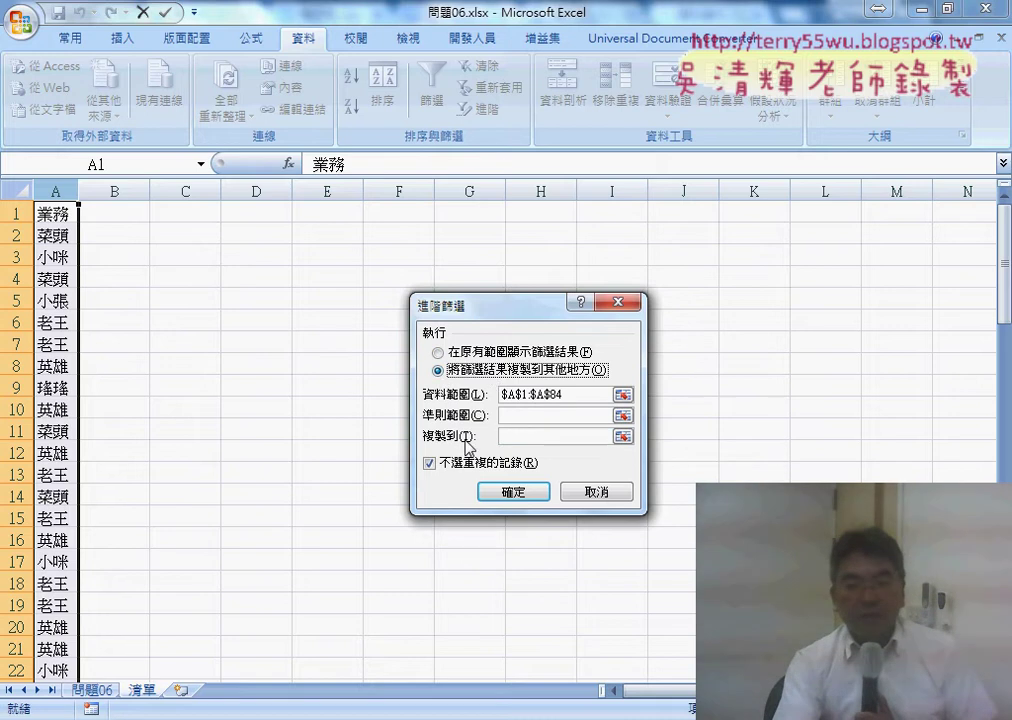
click(522, 437)
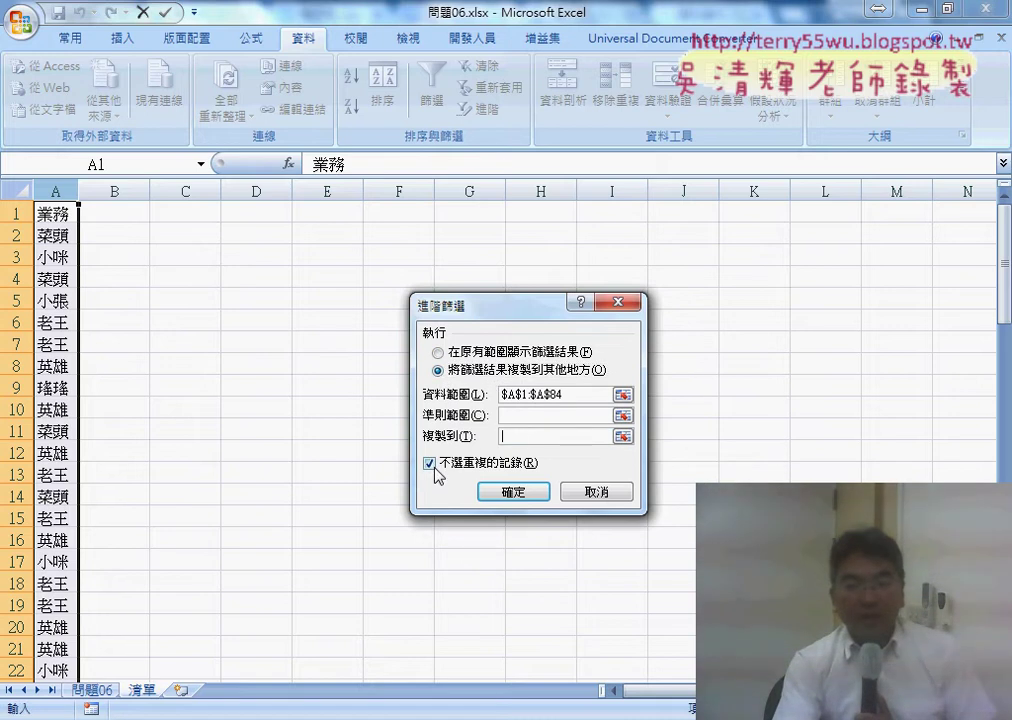
click(186, 215)
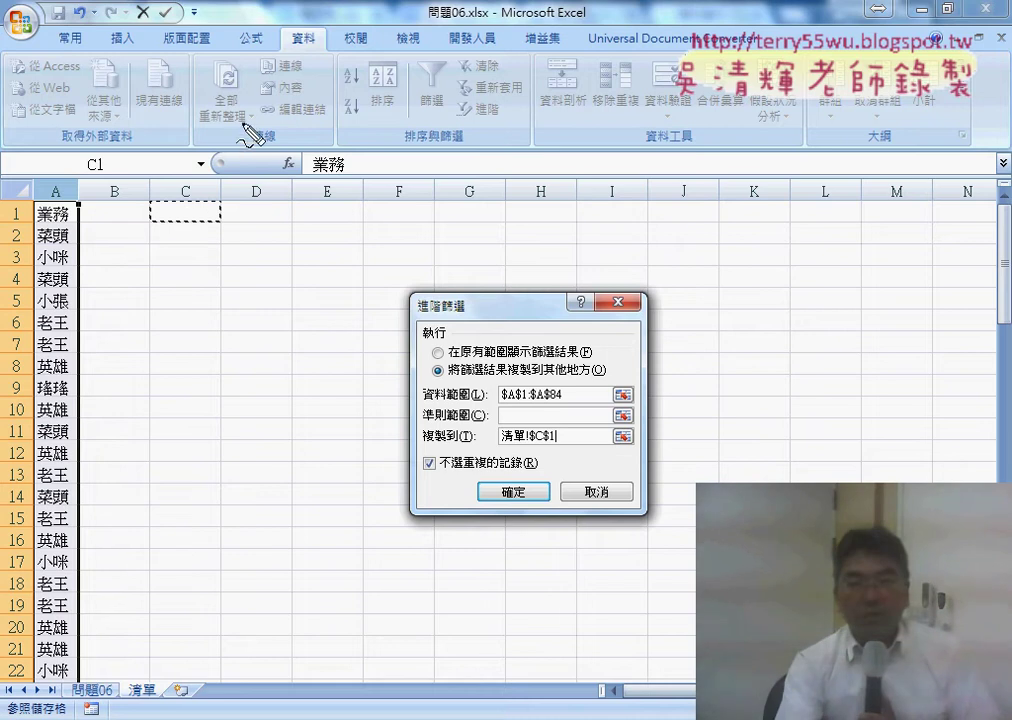
Review the Advanced Filter settings and run it, copying the unique 業務 names into column C
drag(615, 62, 612, 64)
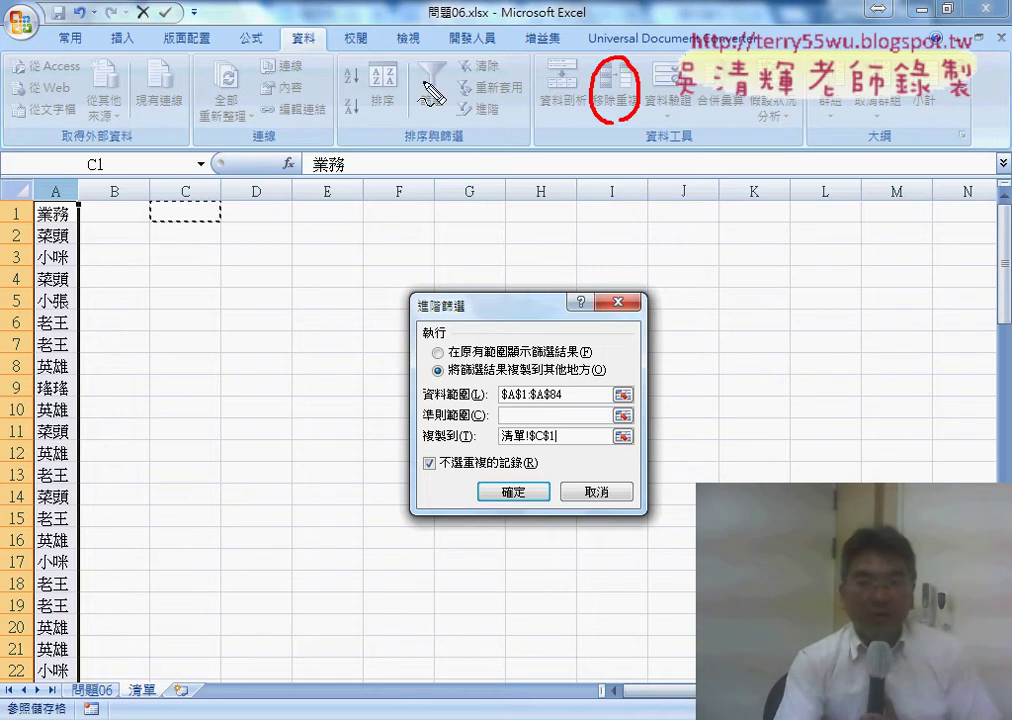
mouse_move(430, 96)
mouse_down()
mouse_move(442, 114)
mouse_move(514, 122)
mouse_up()
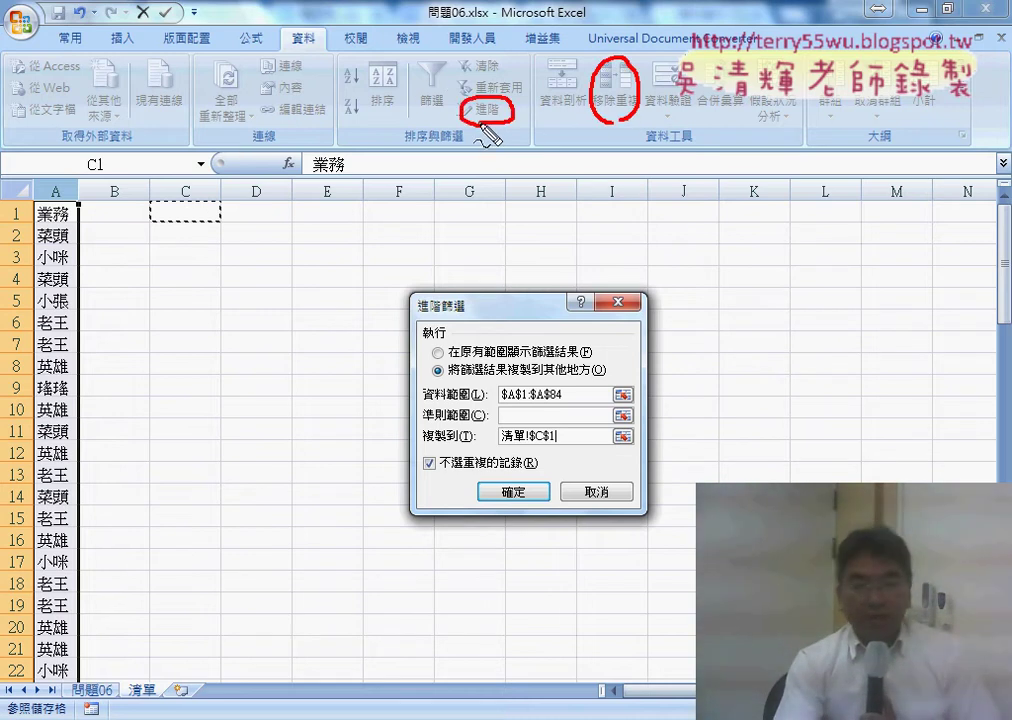
drag(548, 406, 500, 398)
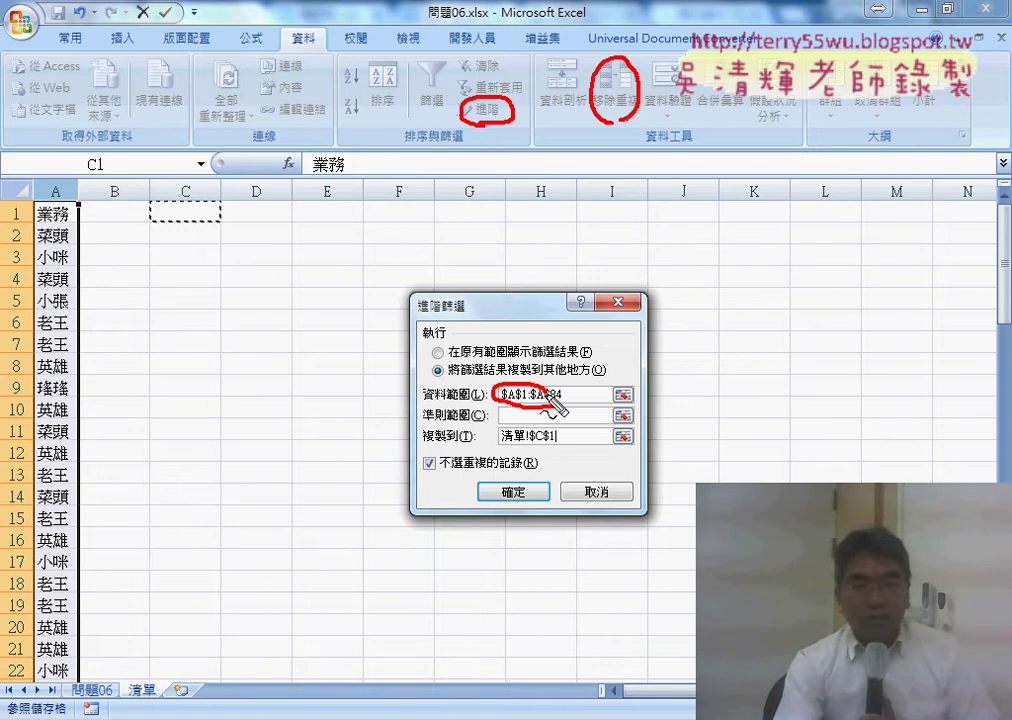
mouse_move(76, 331)
mouse_down()
mouse_move(287, 376)
mouse_move(467, 386)
mouse_up()
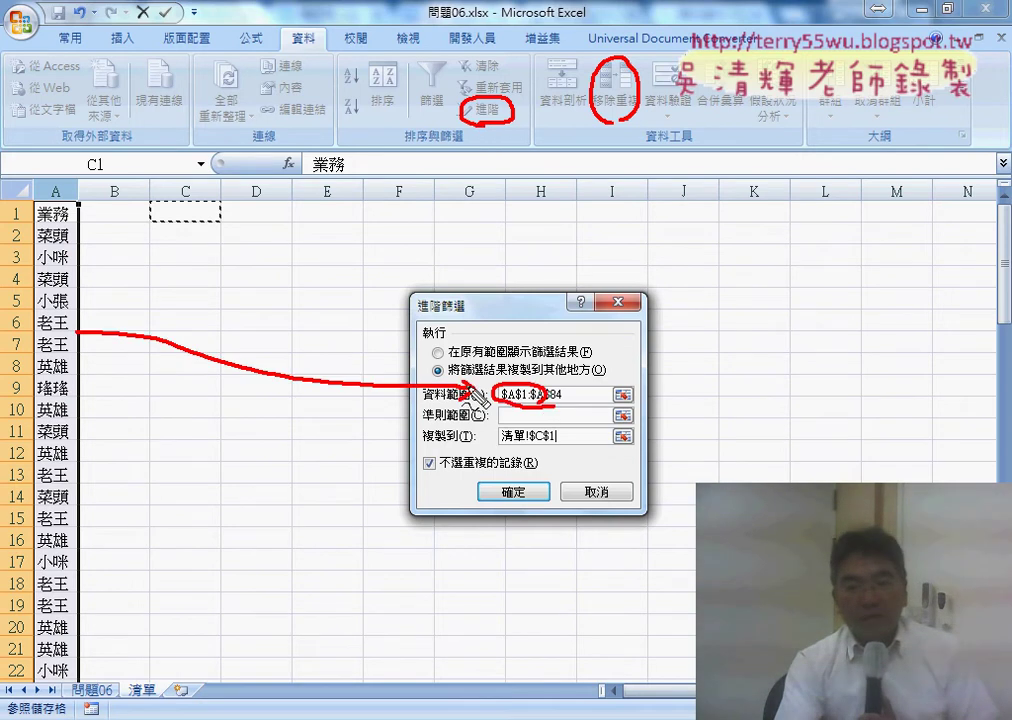
drag(604, 364, 493, 387)
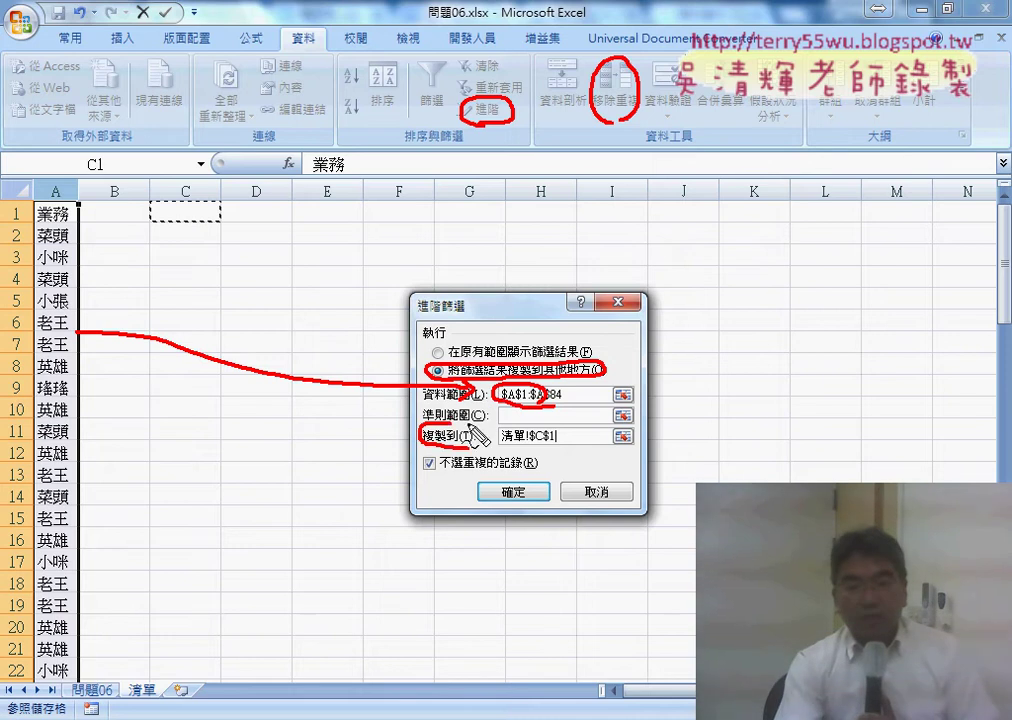
mouse_move(463, 428)
mouse_down()
mouse_move(480, 455)
mouse_move(420, 468)
mouse_up()
click(429, 463)
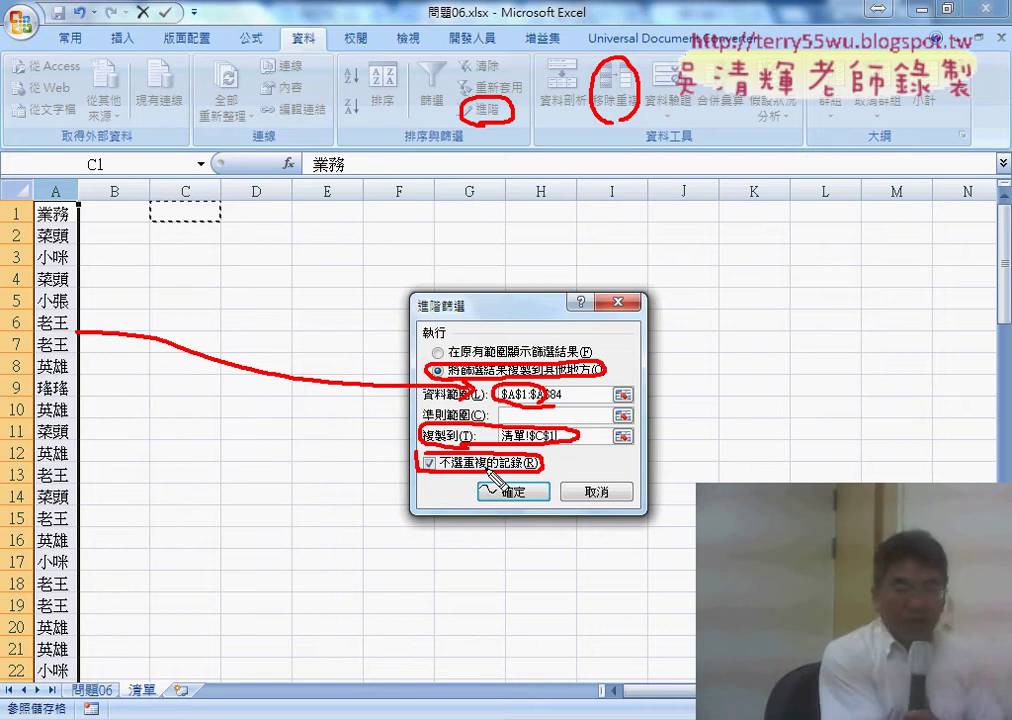
key(e)
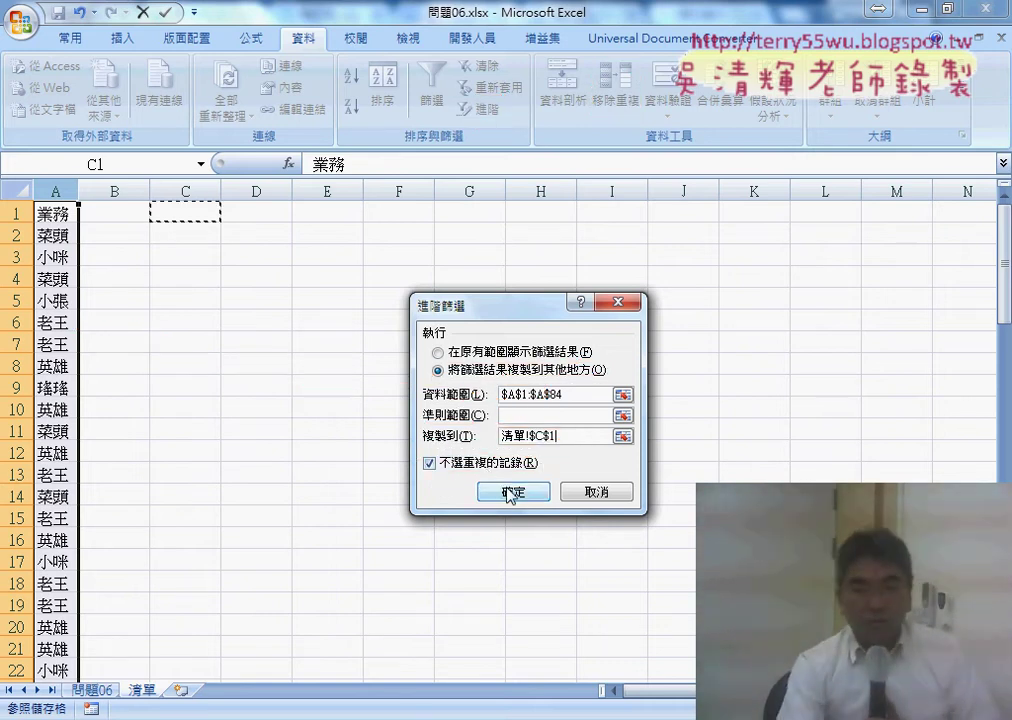
click(511, 492)
Select the unique names in C2:C7, clear column C, then select column A
drag(170, 235, 181, 341)
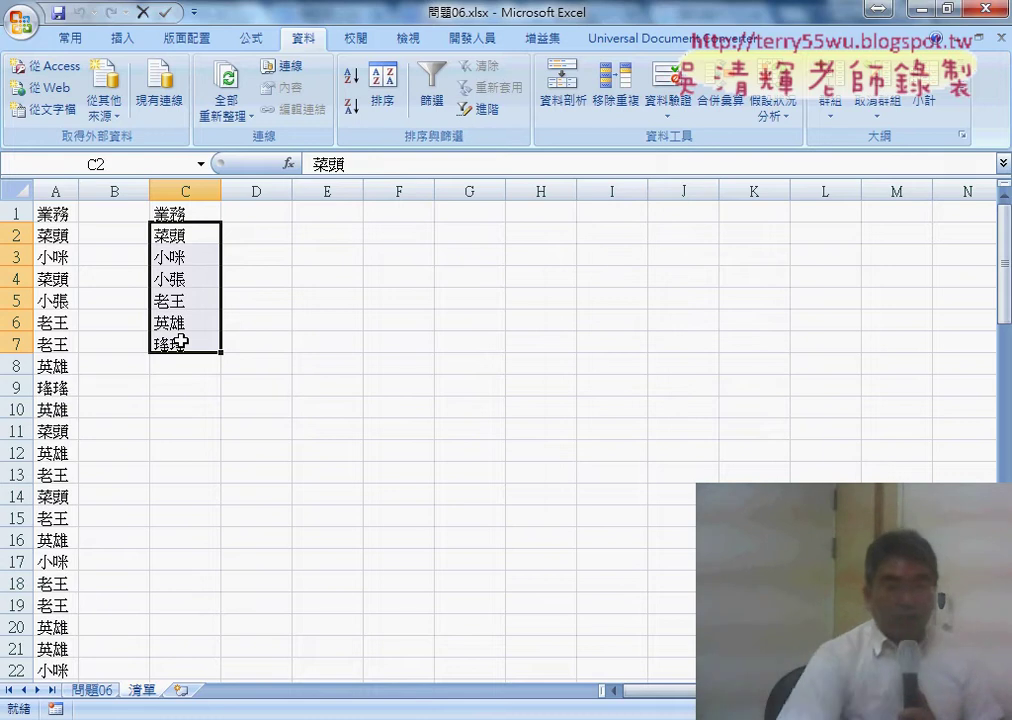
click(185, 188)
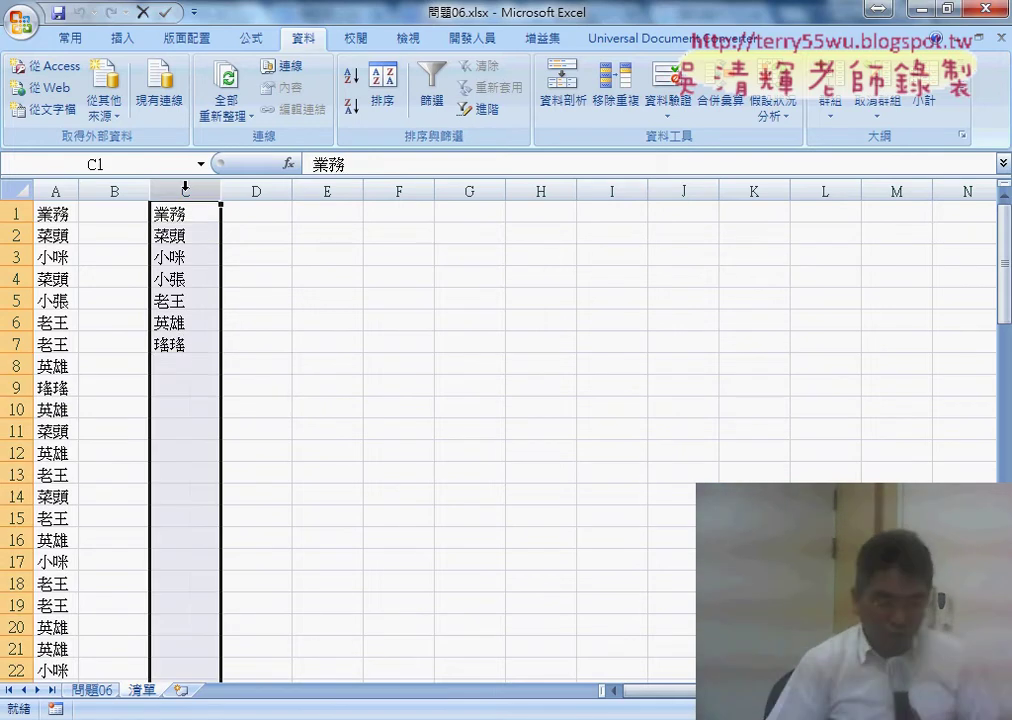
key(Delete)
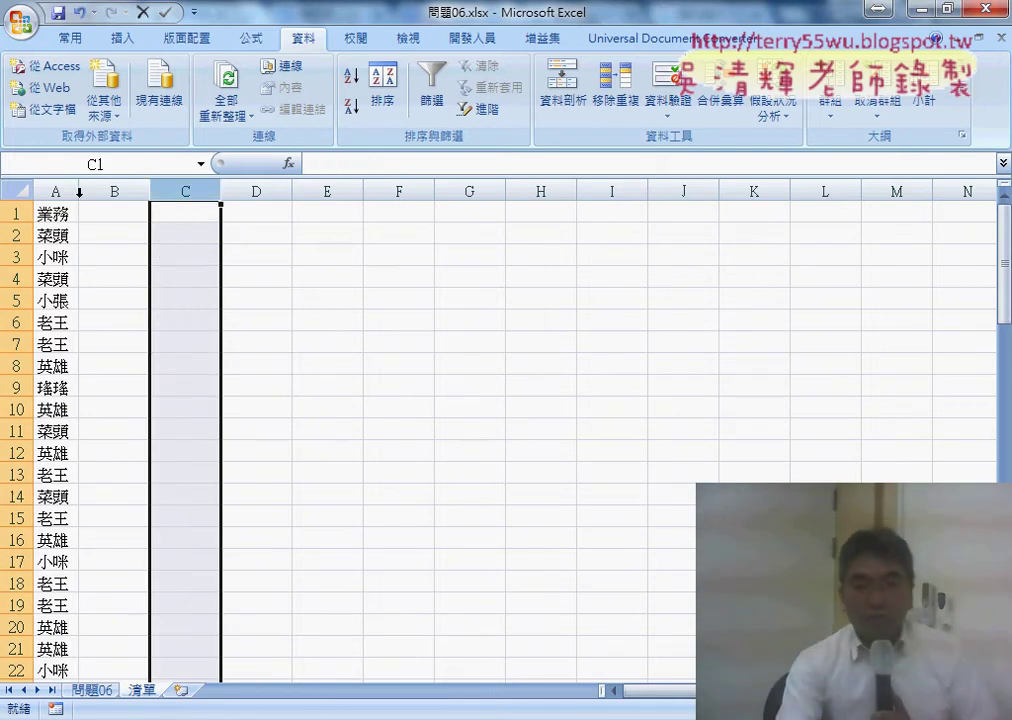
click(55, 190)
Run Remove Duplicates on column A with headers, deleting 76 repeats, then select A2:A7
click(617, 100)
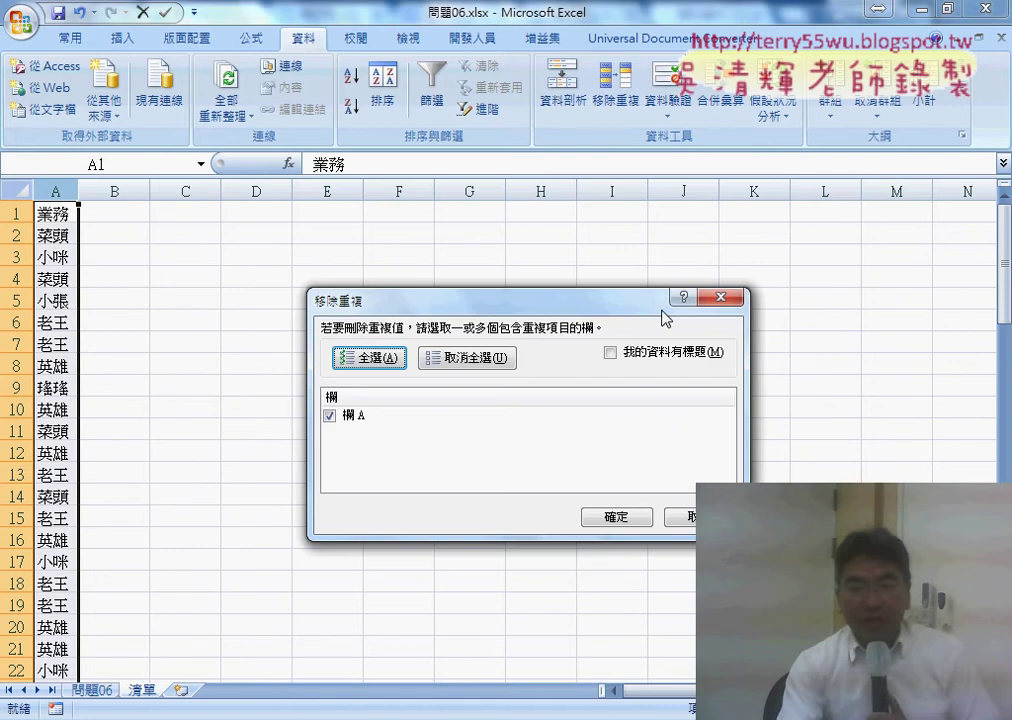
click(607, 352)
click(630, 518)
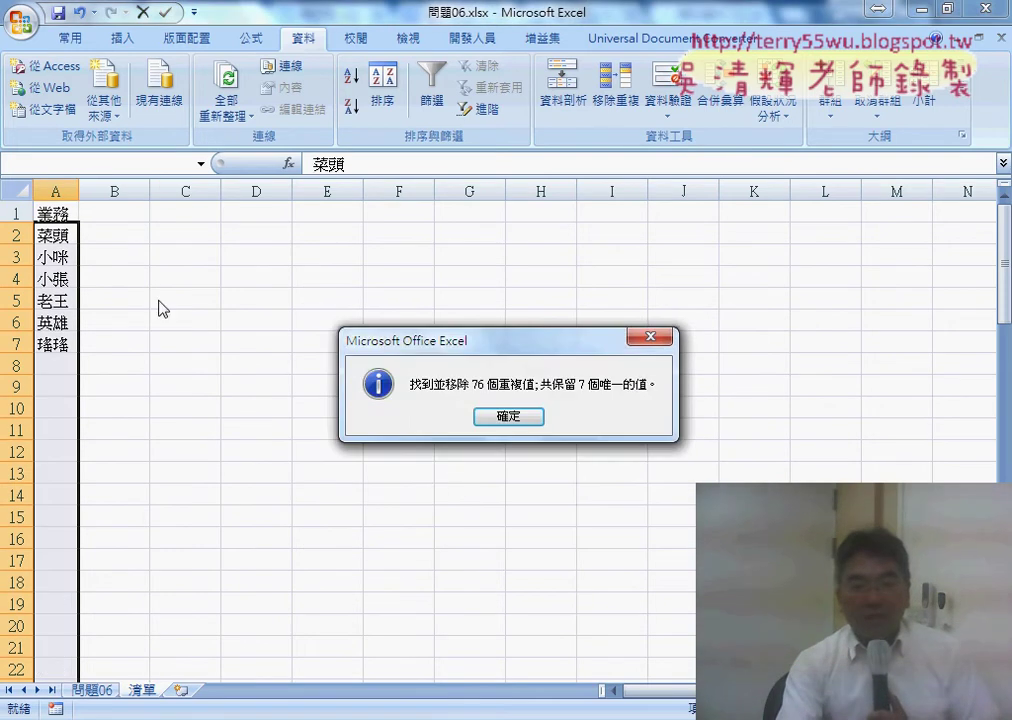
click(498, 418)
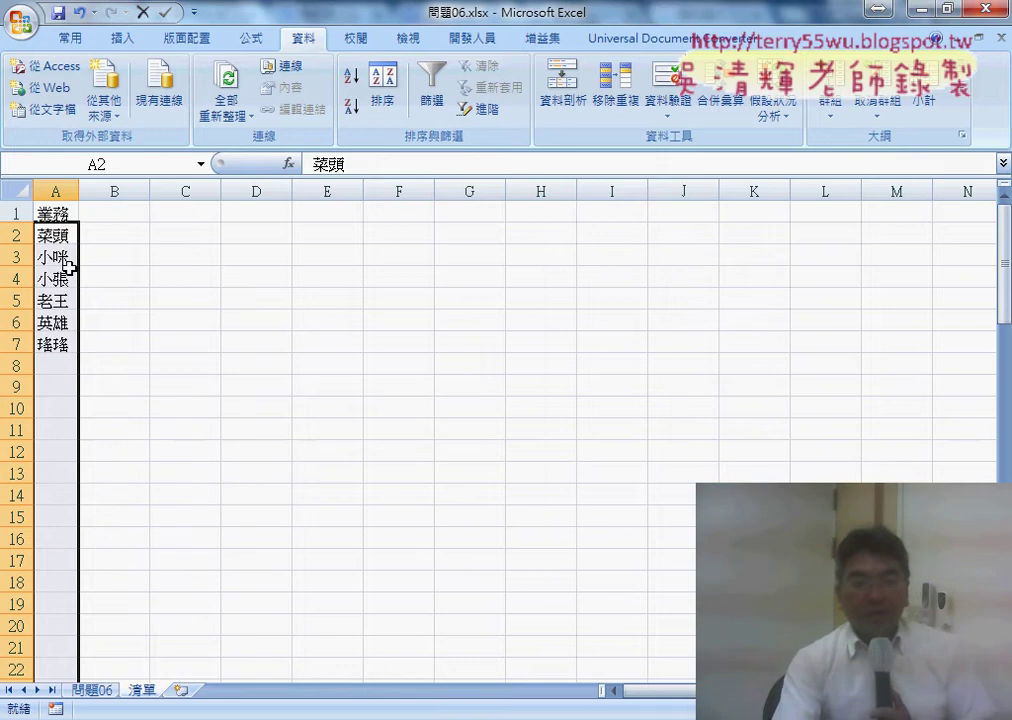
drag(52, 234, 58, 343)
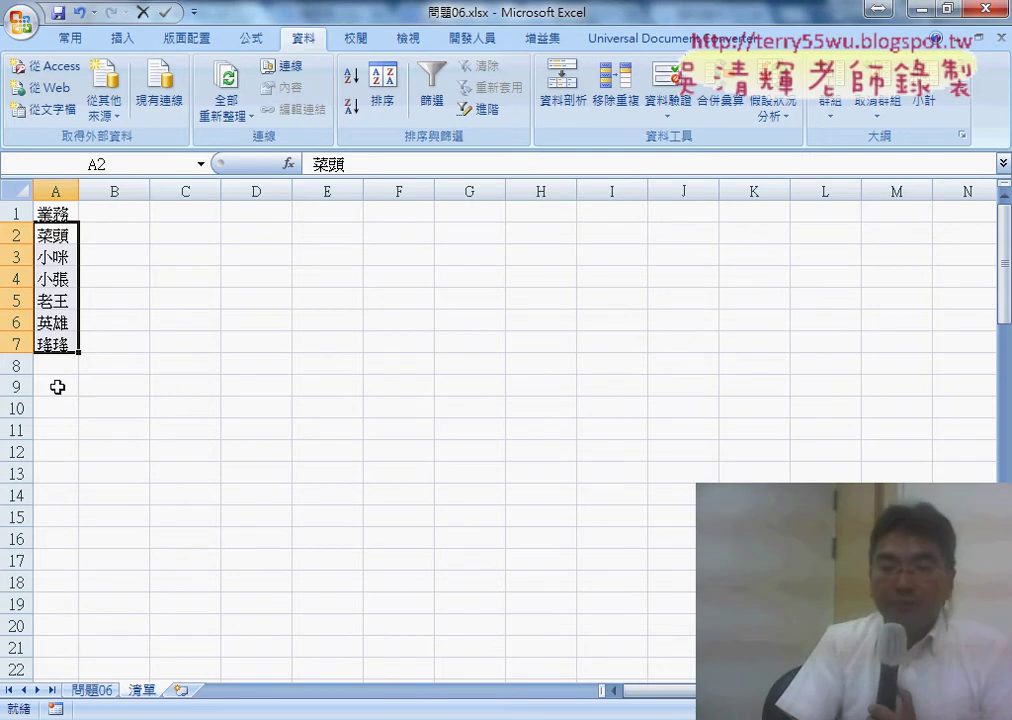
click(98, 691)
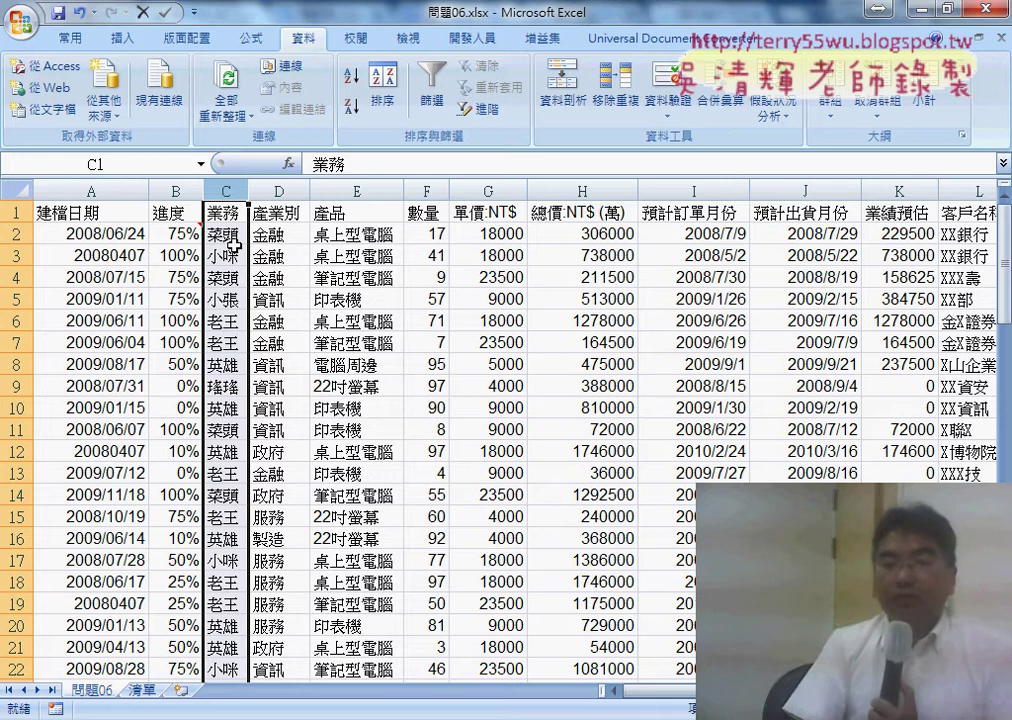
click(147, 694)
drag(50, 235, 55, 335)
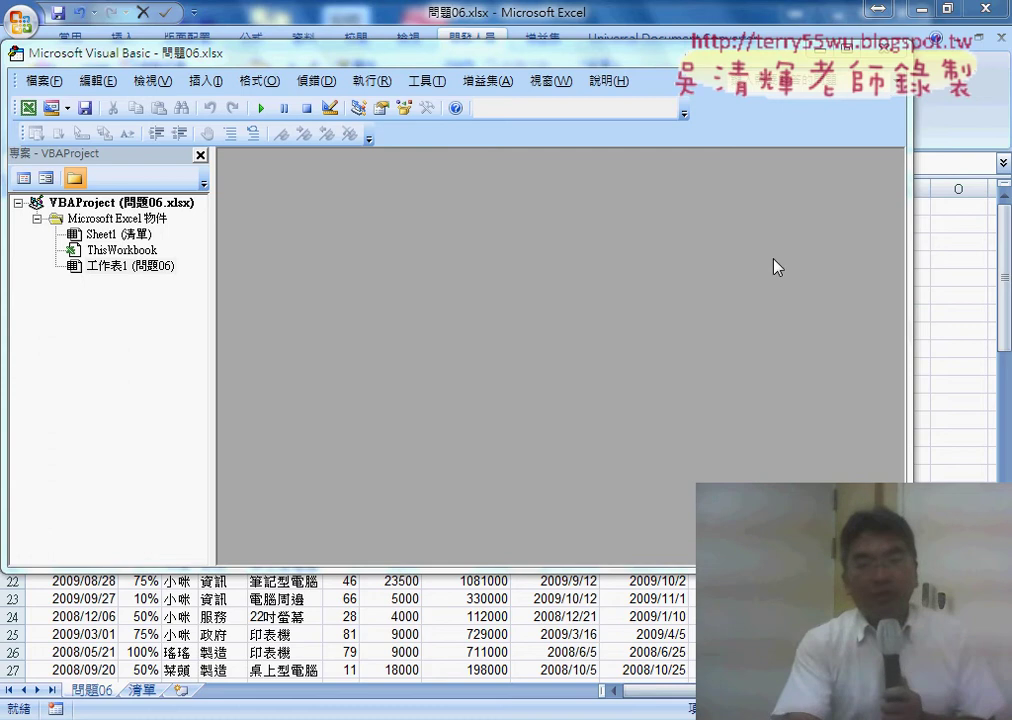
key(alt+q)
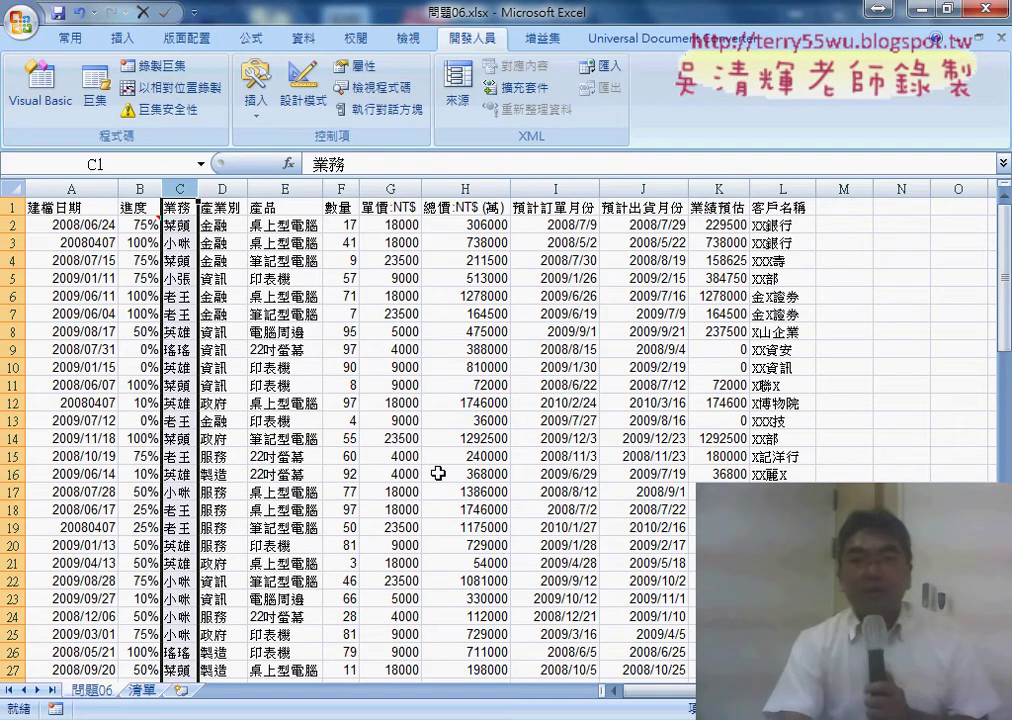
click(141, 690)
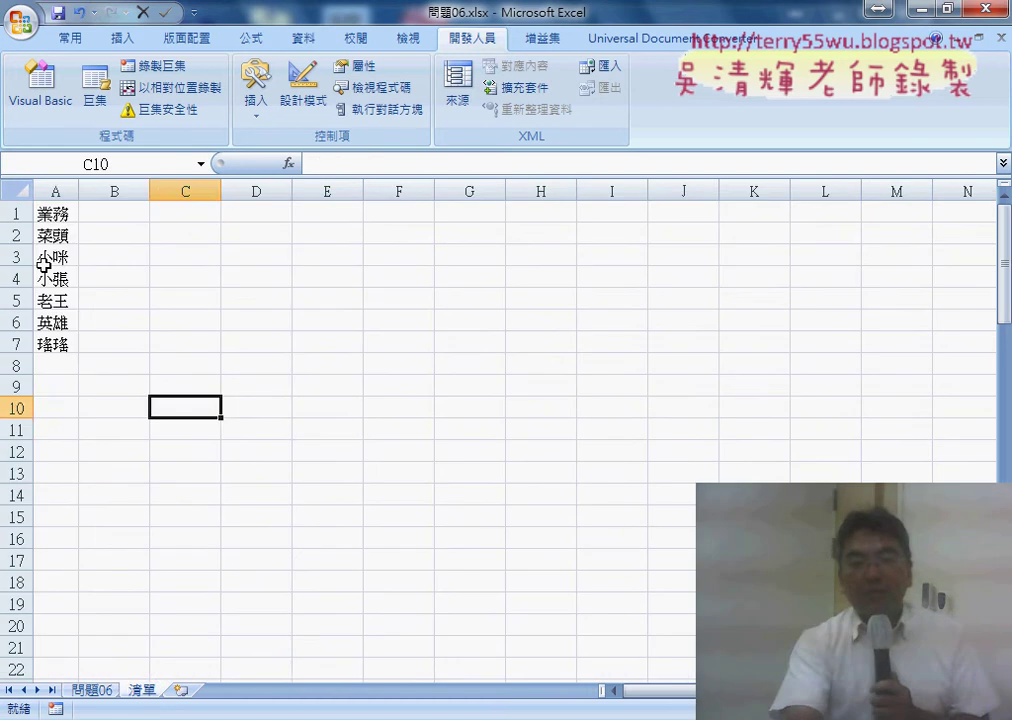
drag(50, 236, 60, 342)
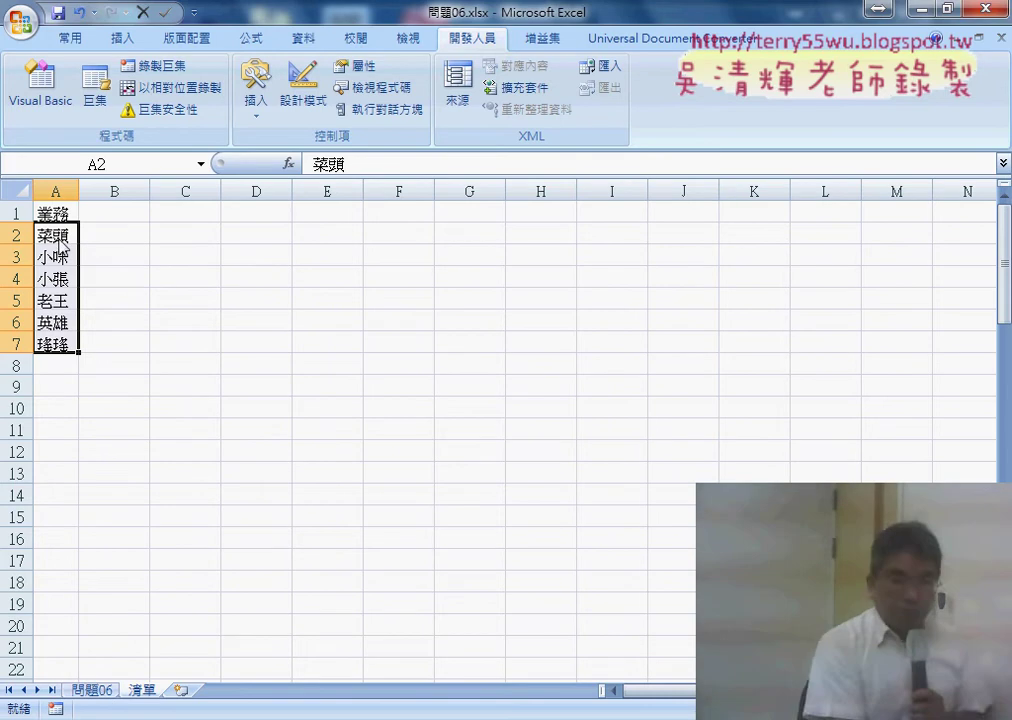
drag(70, 228, 73, 244)
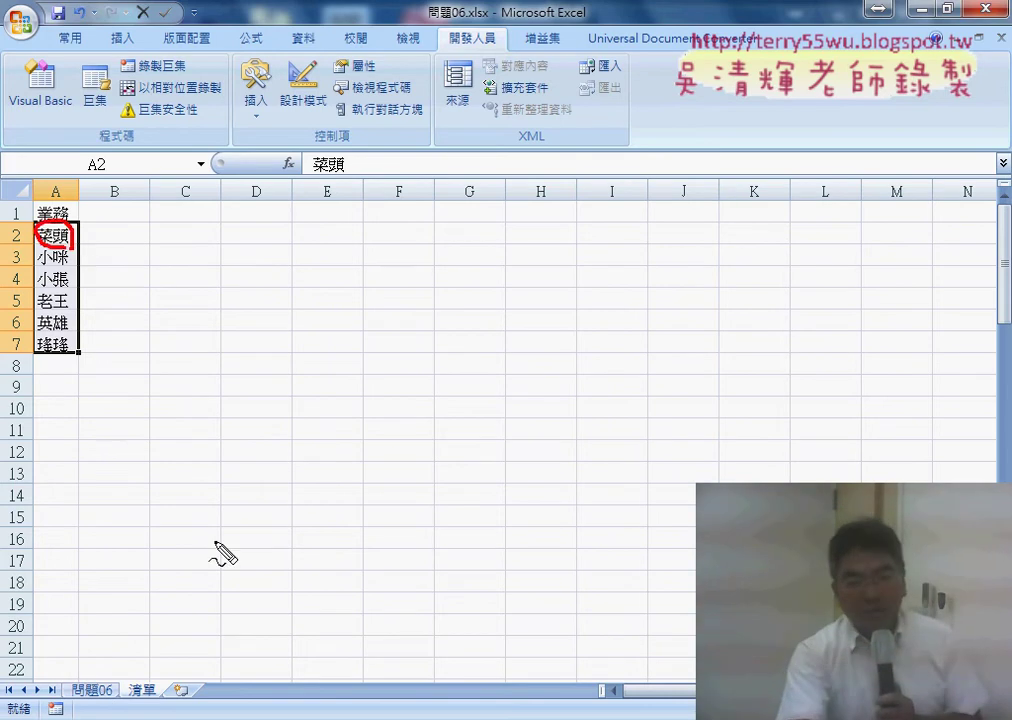
drag(194, 684, 178, 688)
mouse_move(40, 258)
mouse_down()
mouse_move(95, 249)
mouse_move(77, 267)
mouse_up()
drag(224, 698, 240, 688)
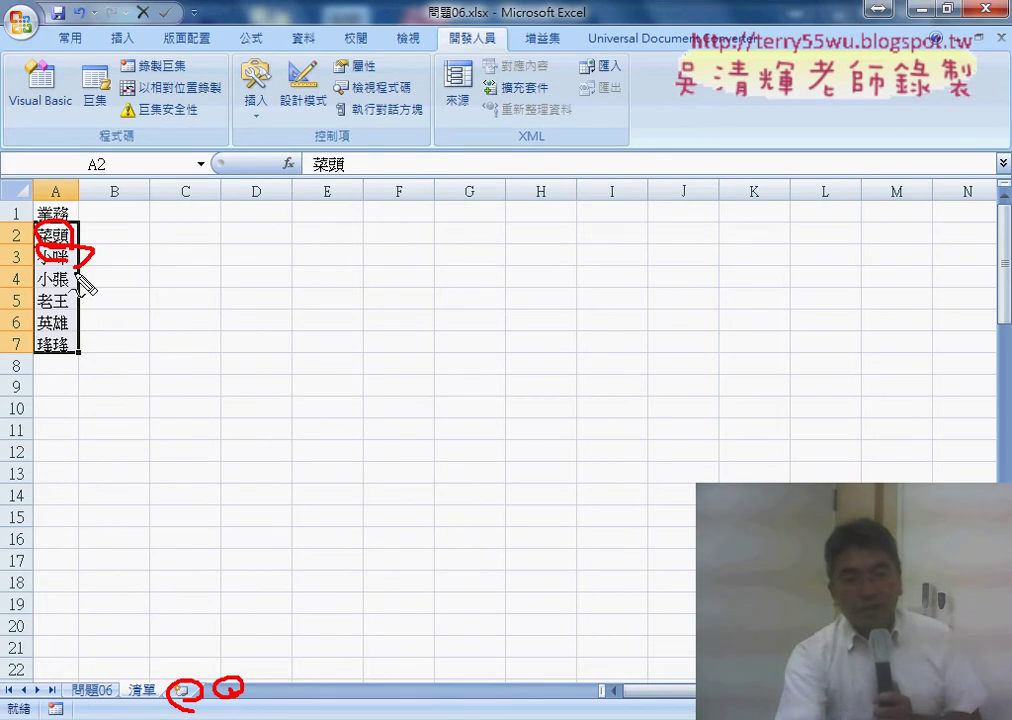
mouse_move(80, 283)
mouse_down()
mouse_move(75, 245)
mouse_move(86, 372)
mouse_move(323, 703)
mouse_move(410, 702)
mouse_up()
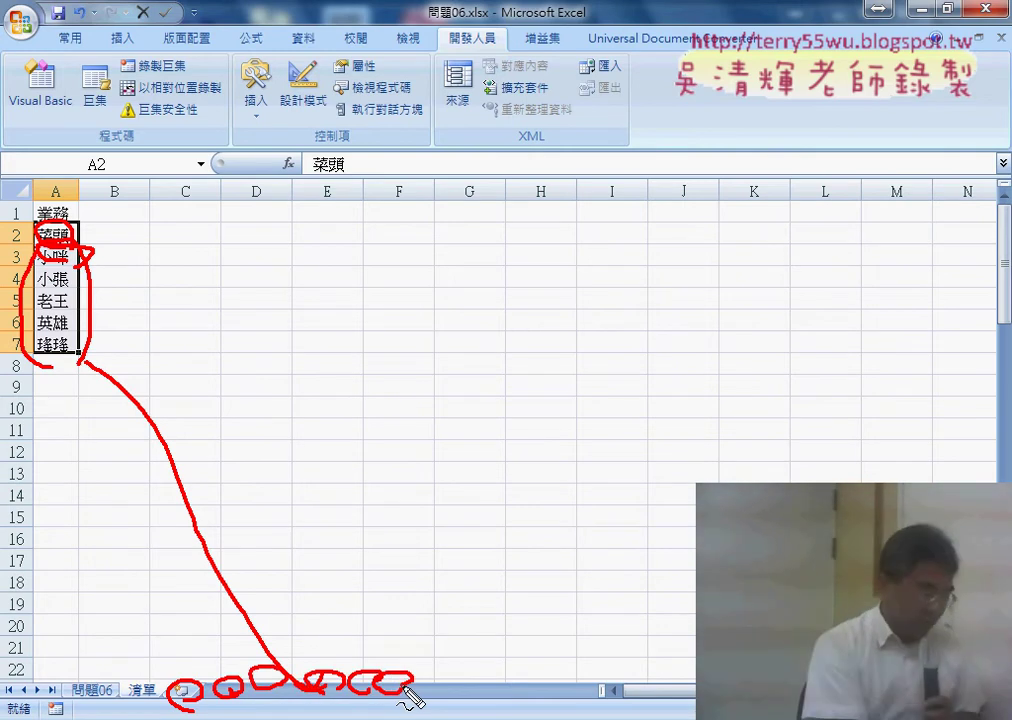
key(Escape)
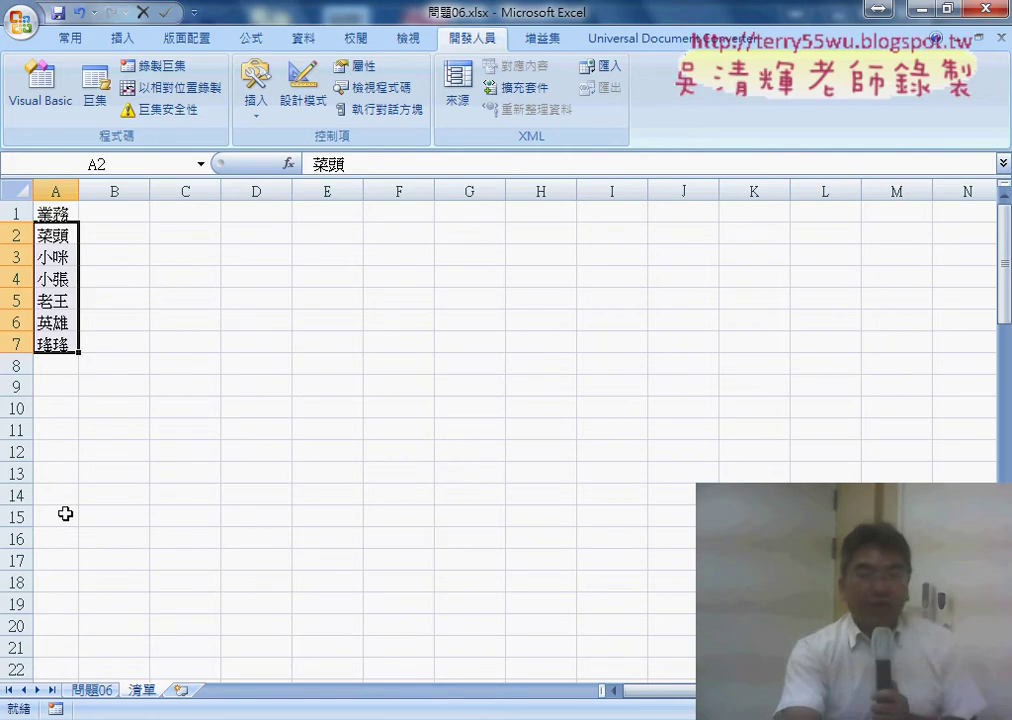
Open the Visual Basic Editor and insert a new empty Module1 into the 問題06.xlsx project
click(44, 100)
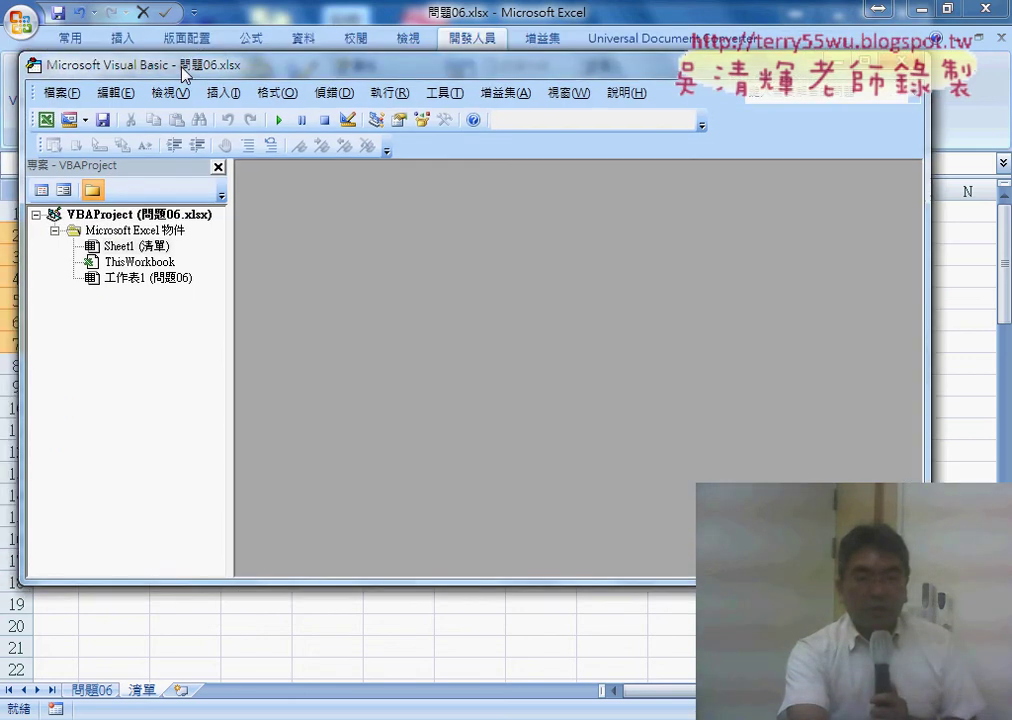
drag(163, 60, 278, 116)
right_click(240, 290)
mouse_move(313, 384)
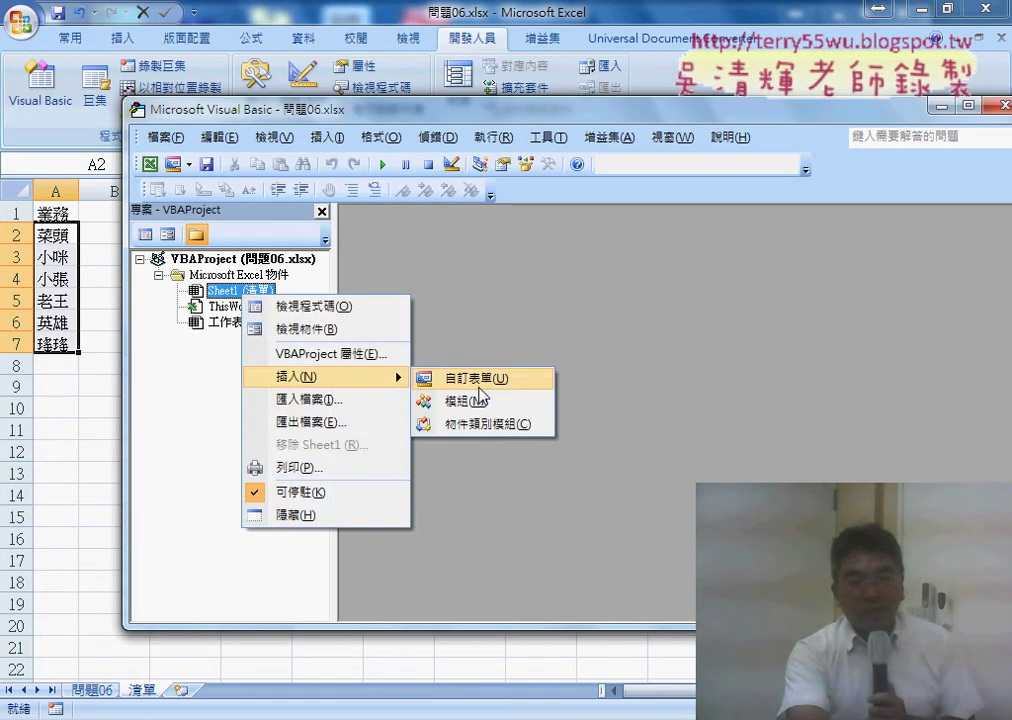
click(474, 397)
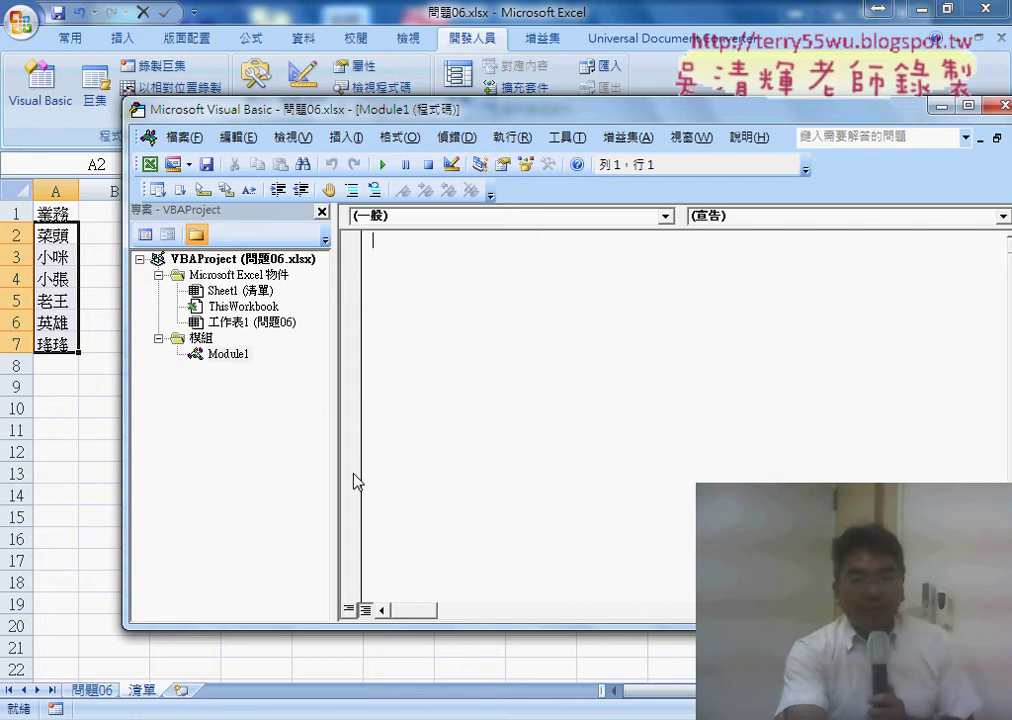
Find Sub 篩選業務() in the Google Docs 程式碼 document
mouse_move(450, 715)
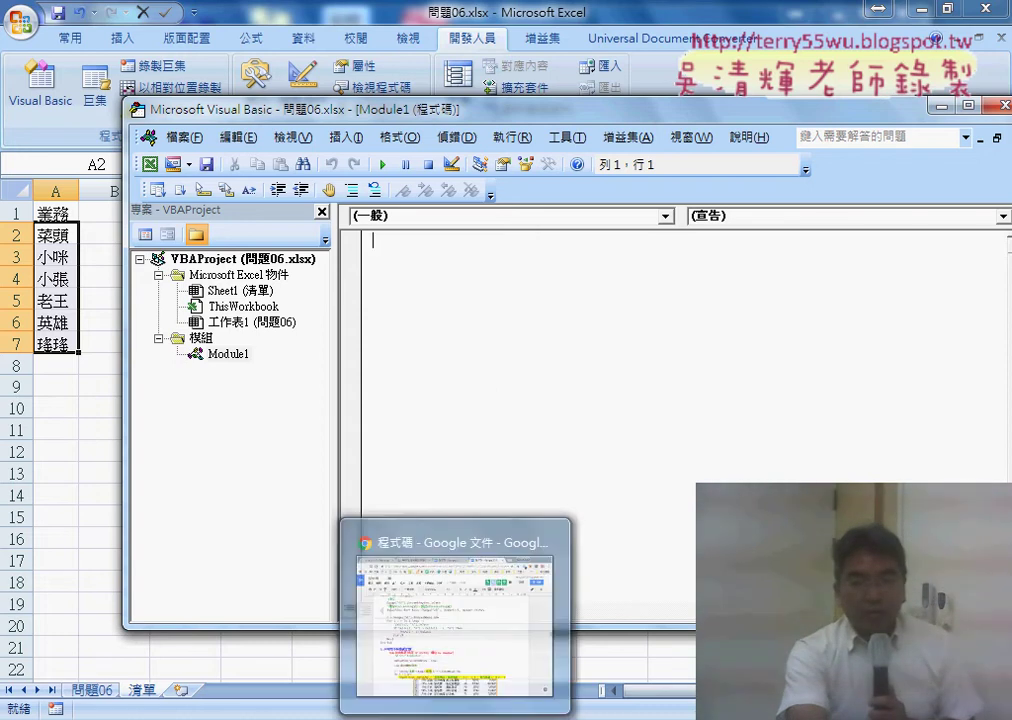
click(443, 560)
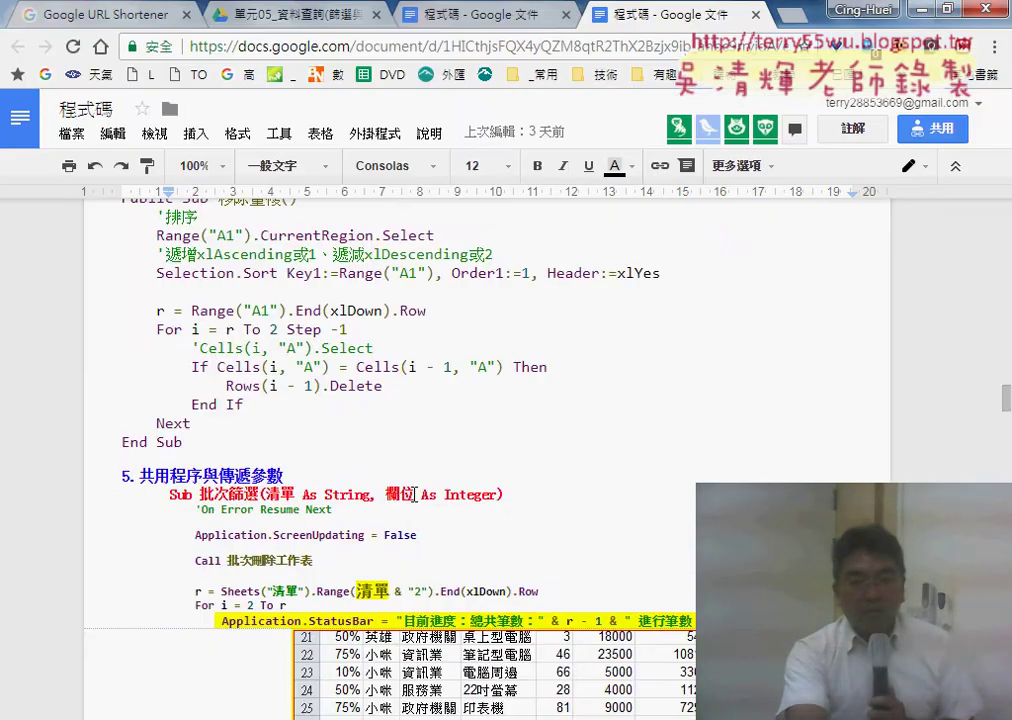
scroll(414, 495, up, 5)
scroll(414, 495, up, 5)
scroll(414, 495, up, 5)
scroll(414, 497, up, 5)
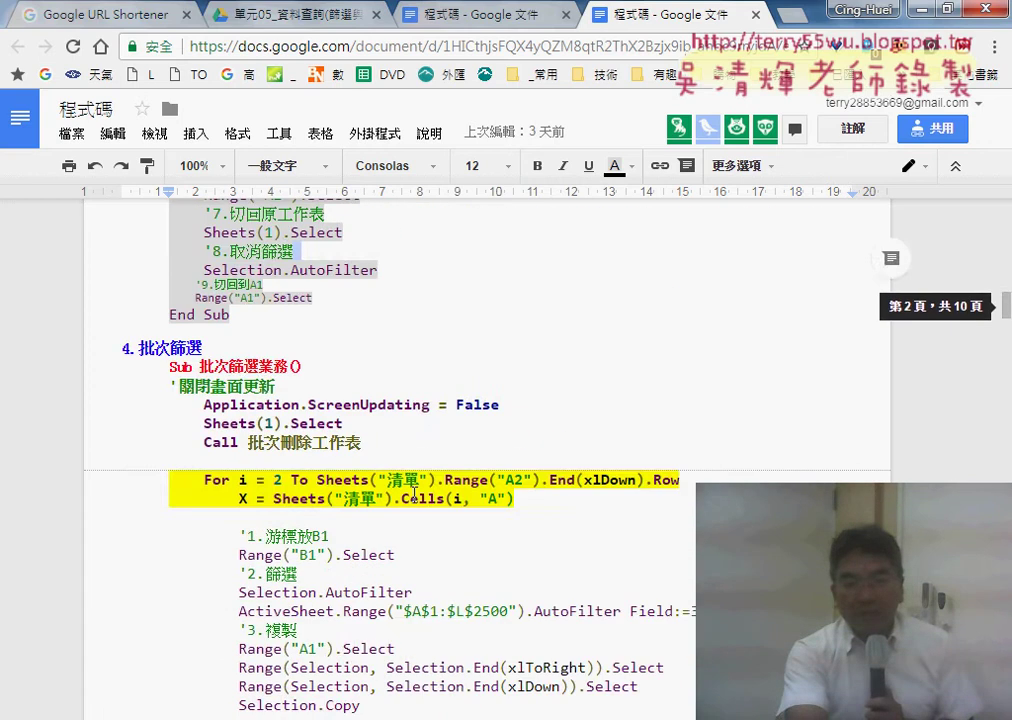
scroll(414, 495, up, 5)
scroll(413, 492, up, 5)
scroll(252, 432, up, 2)
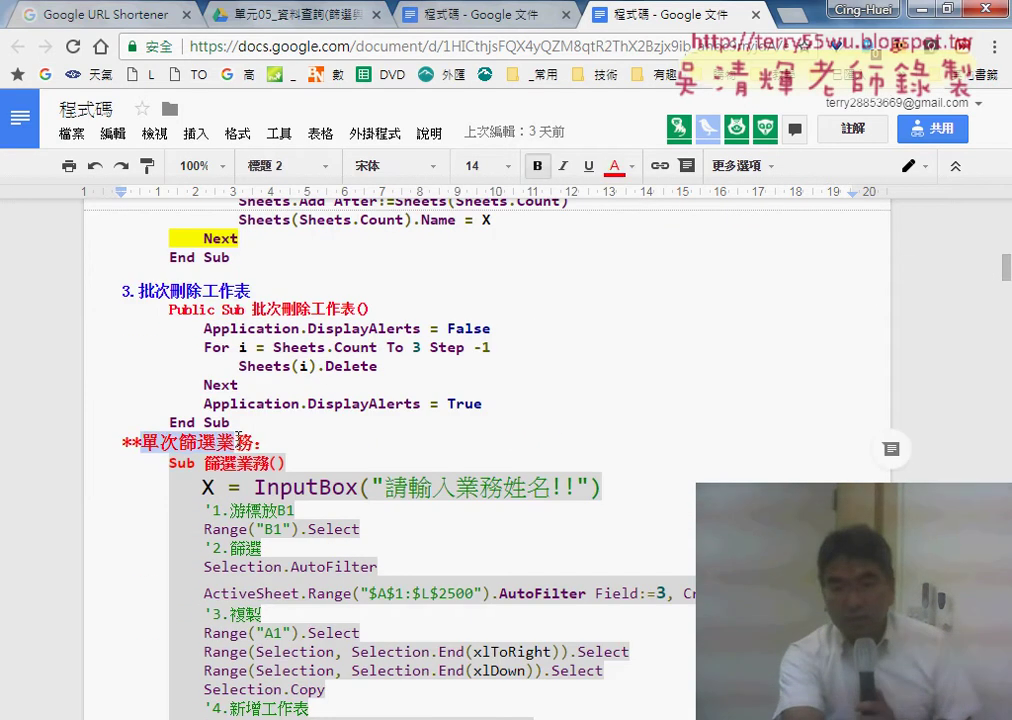
click(435, 15)
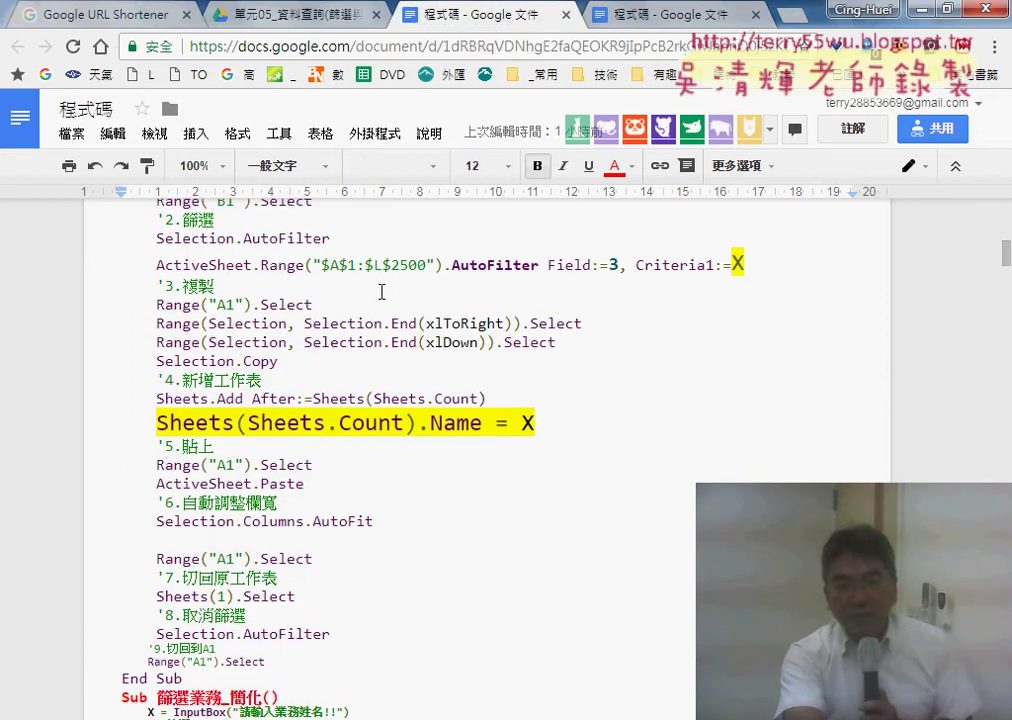
scroll(133, 337, up, 3)
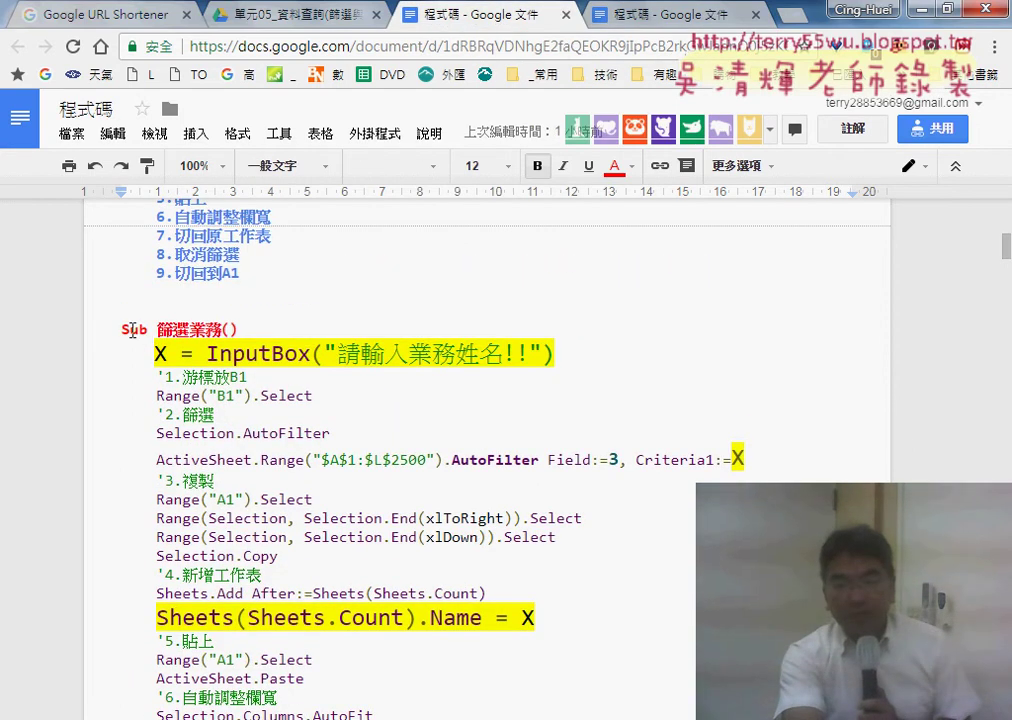
click(622, 18)
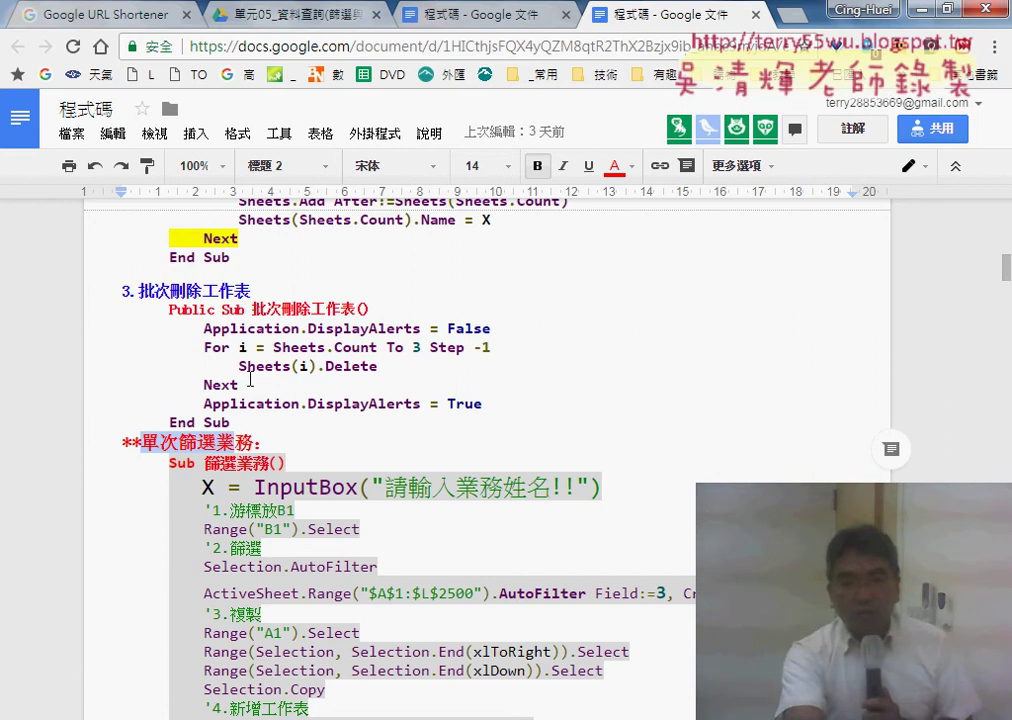
scroll(179, 367, down, 2)
Select the 篩選業務 code from Sub through End Sub, then return to Module1's code window
drag(166, 267, 203, 270)
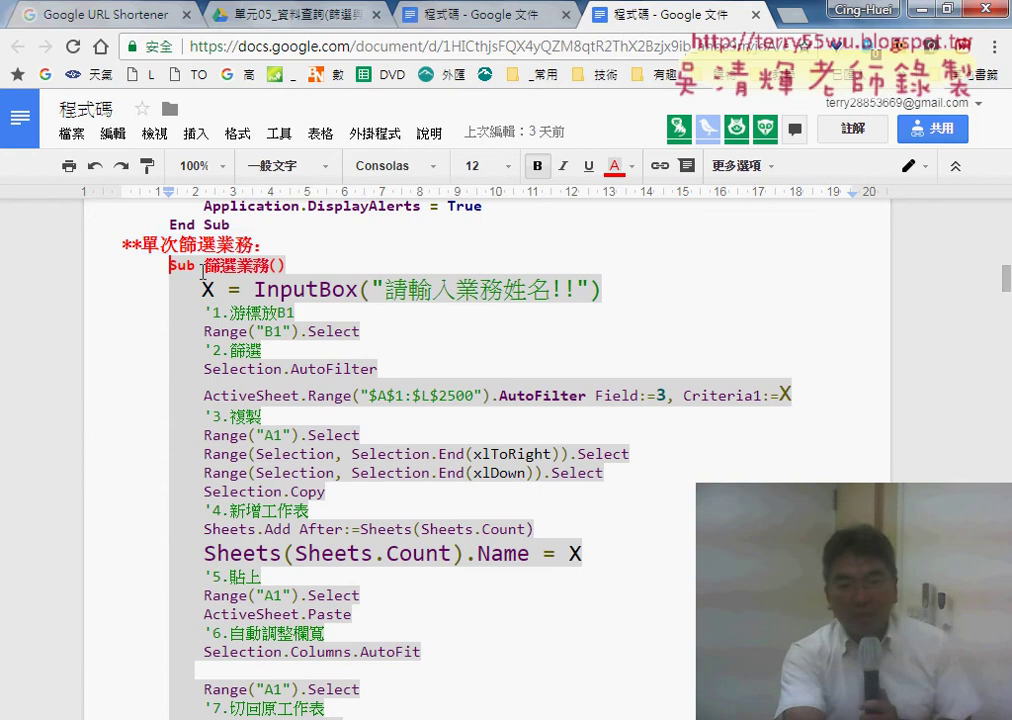
scroll(271, 402, down, 3)
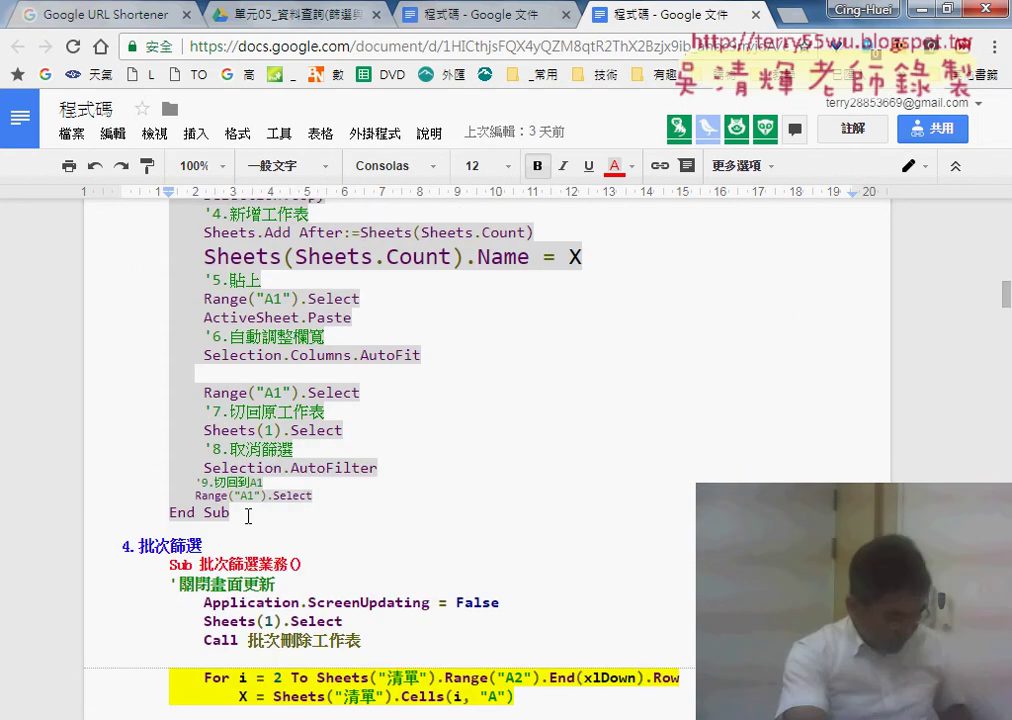
shift+click(247, 519)
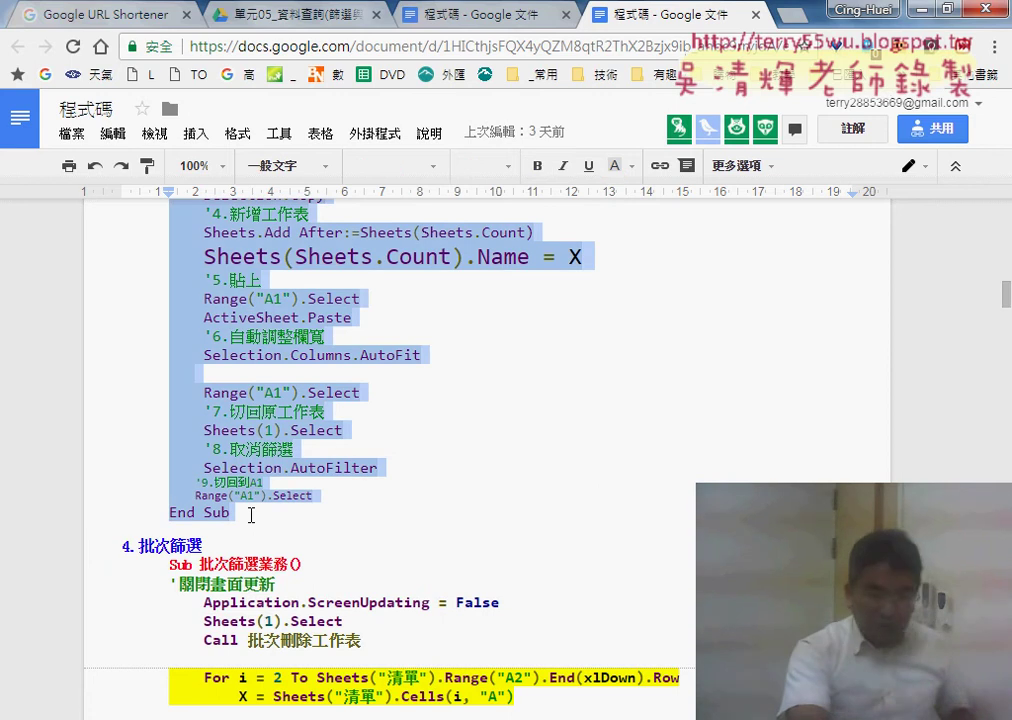
click(580, 710)
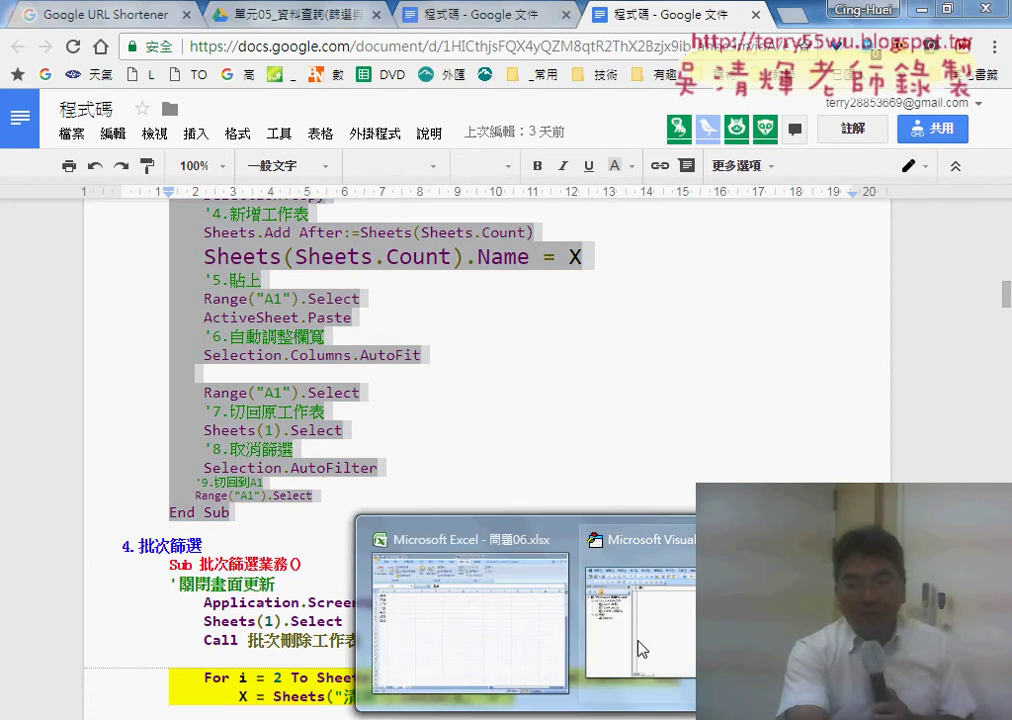
click(640, 610)
right_click(409, 298)
Paste the 篩選業務 code into Module1 and rename the Sub to 批次篩選業務
click(410, 356)
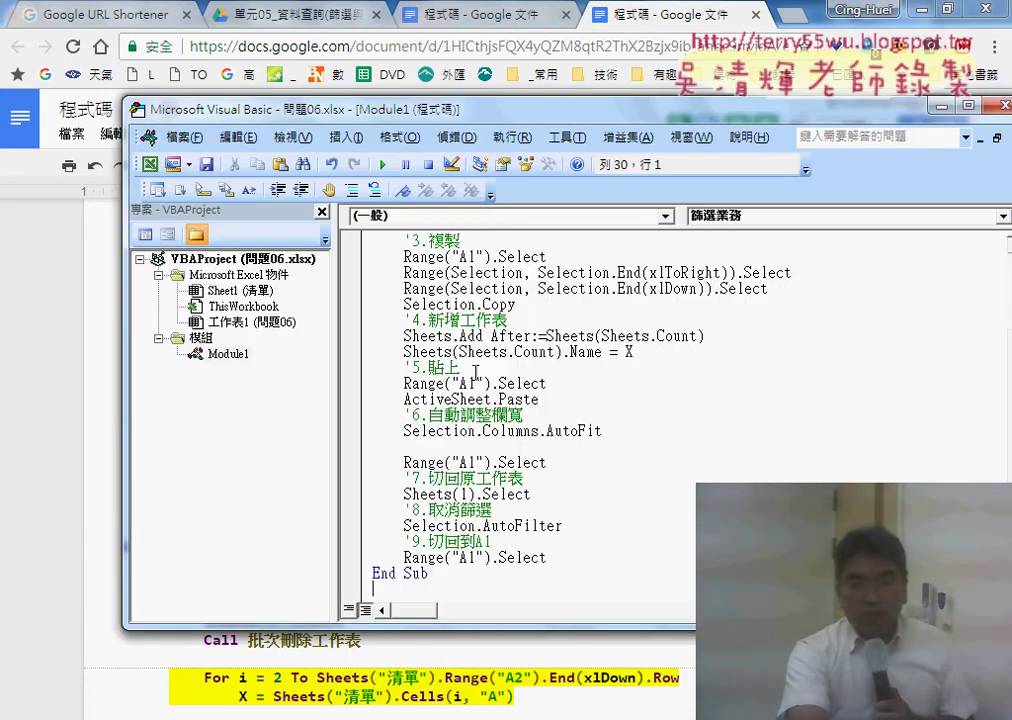
click(438, 248)
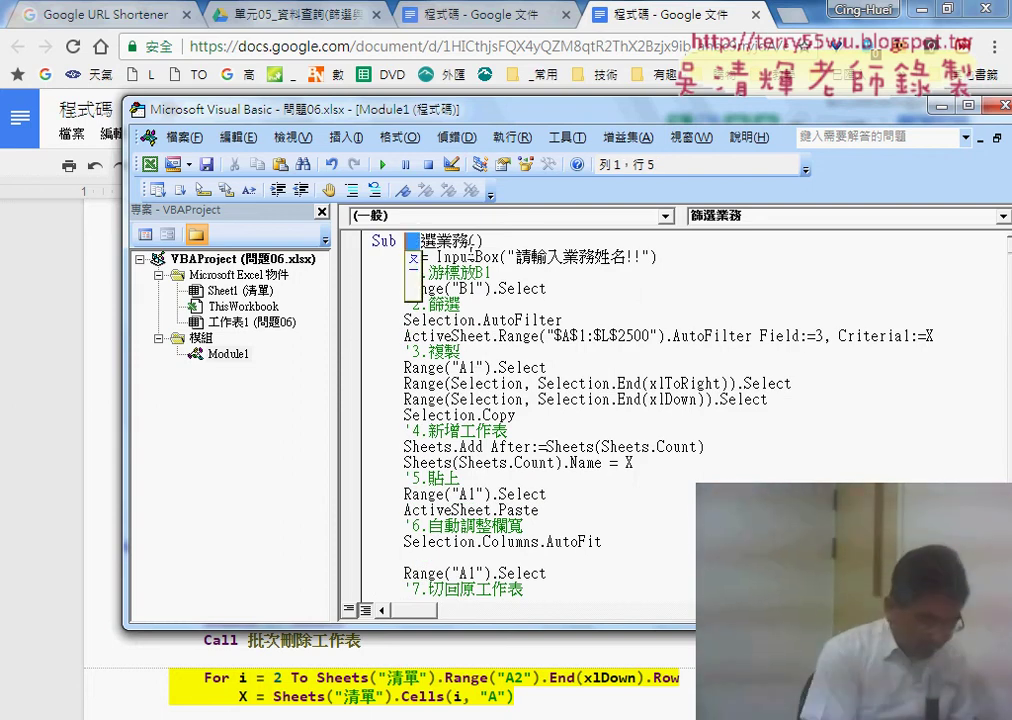
text(批次)
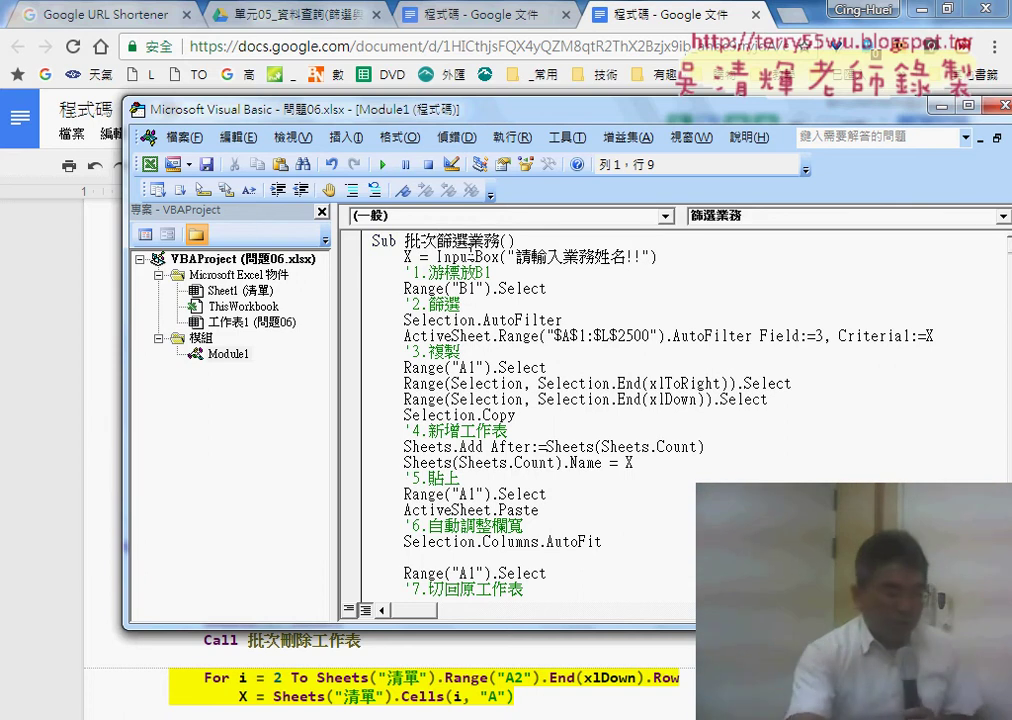
Insert indented blank lines below the Sub 批次篩選業務() line
click(530, 239)
key(Return)
key(Return)
key(Up)
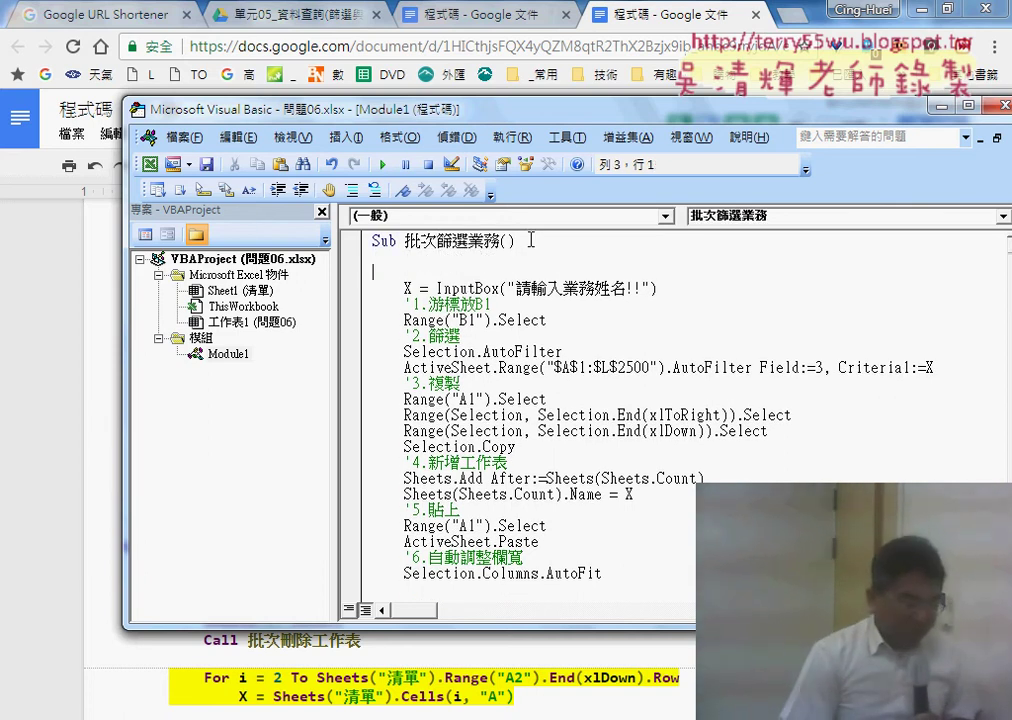
key(Tab)
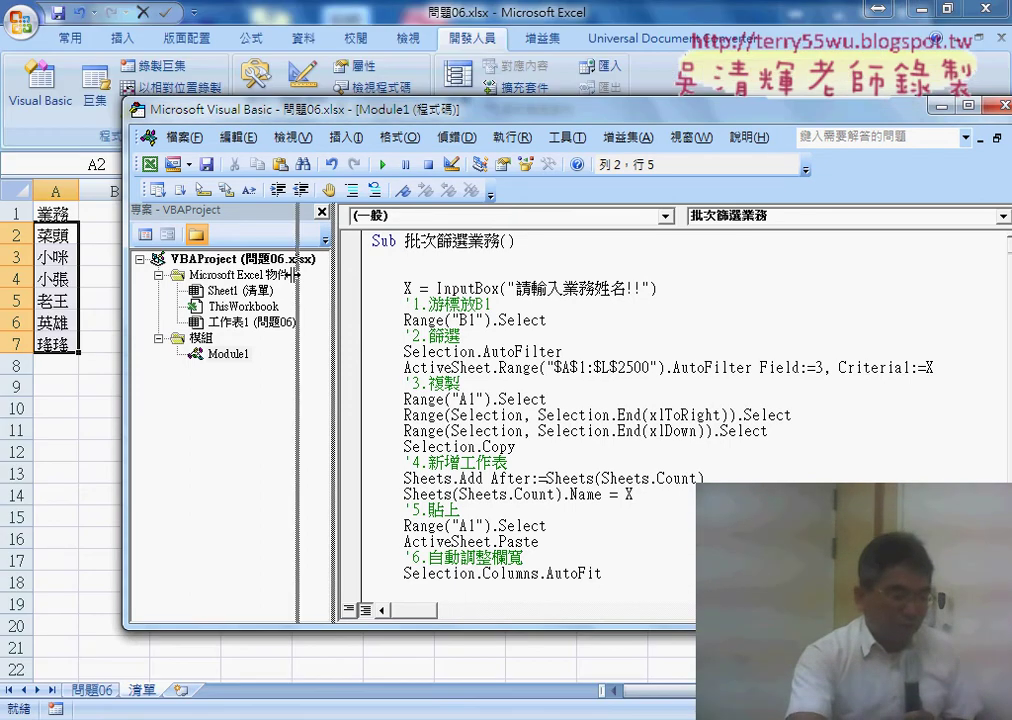
drag(338, 117, 400, 101)
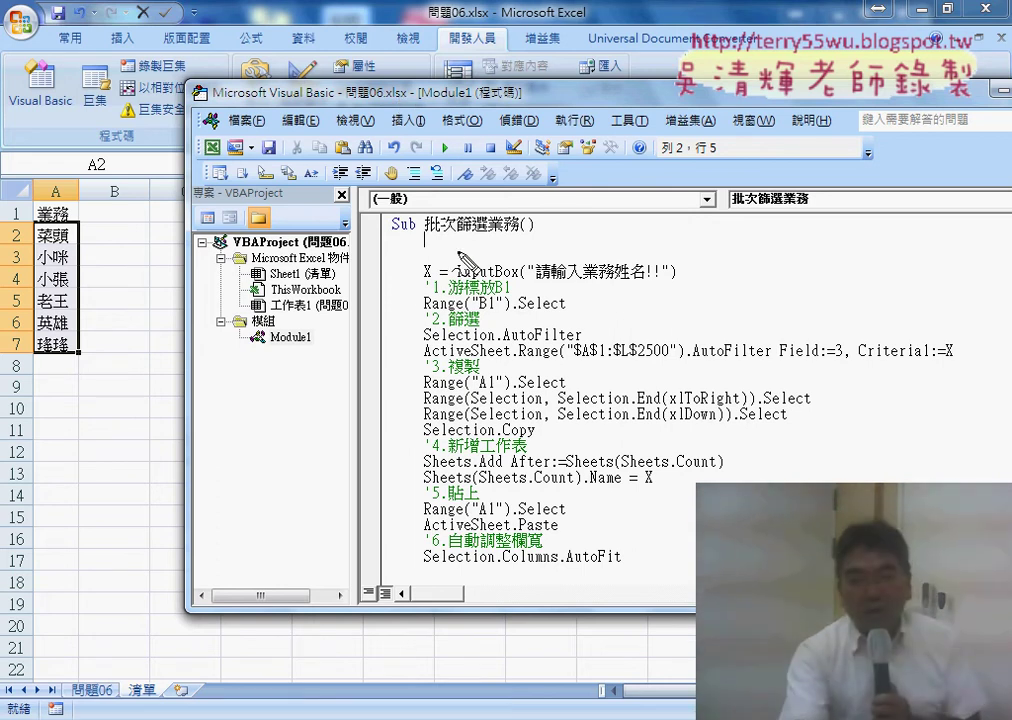
drag(449, 282, 661, 281)
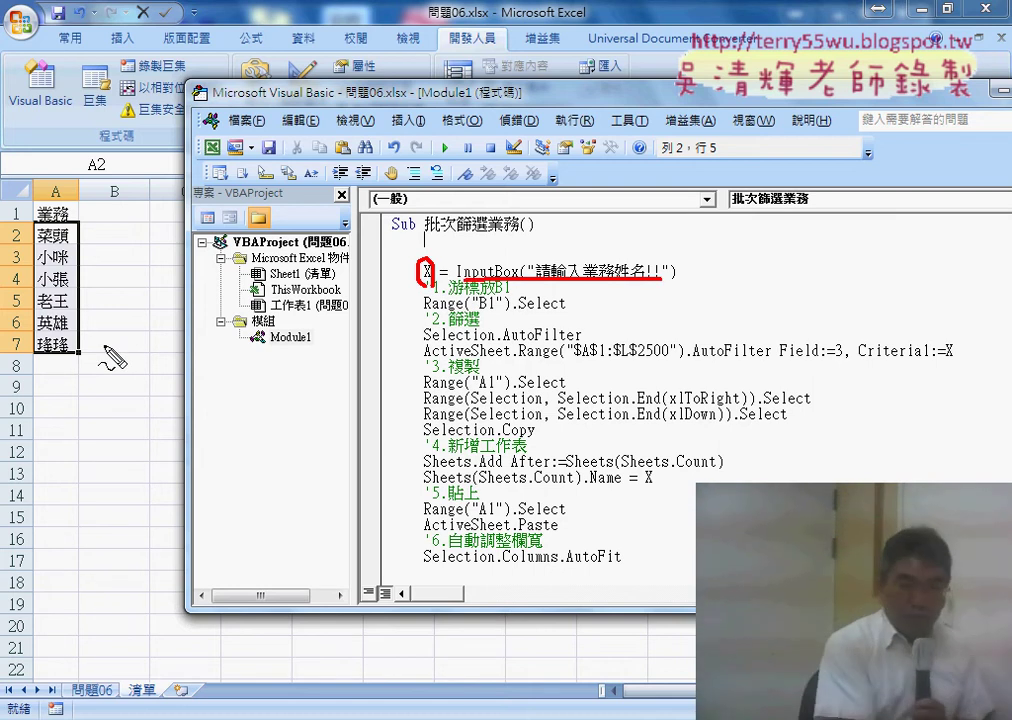
key(Escape)
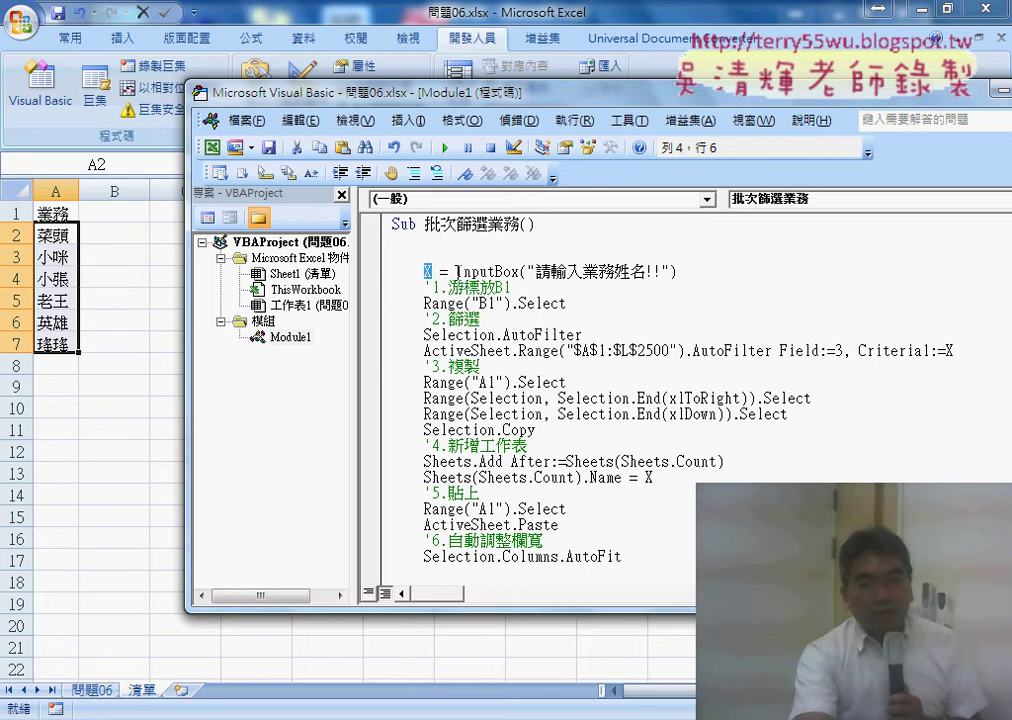
drag(457, 271, 690, 272)
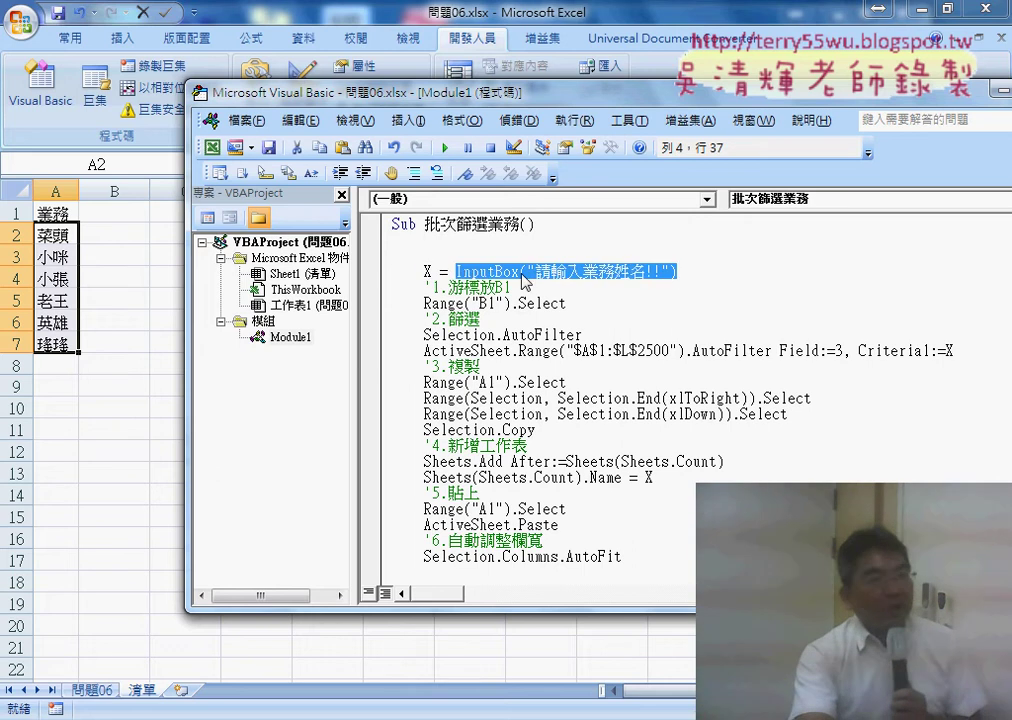
Add a For i = 2 To Range("A2").End(xlDown).Row … Next loop below the Sub line
click(441, 249)
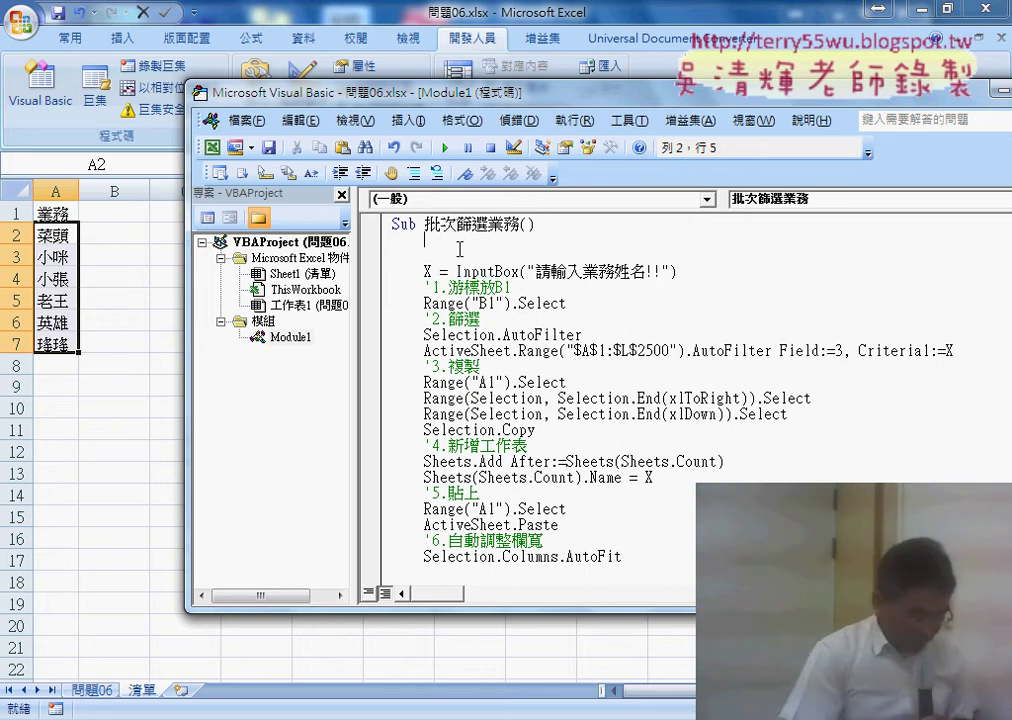
key(ctrl+j)
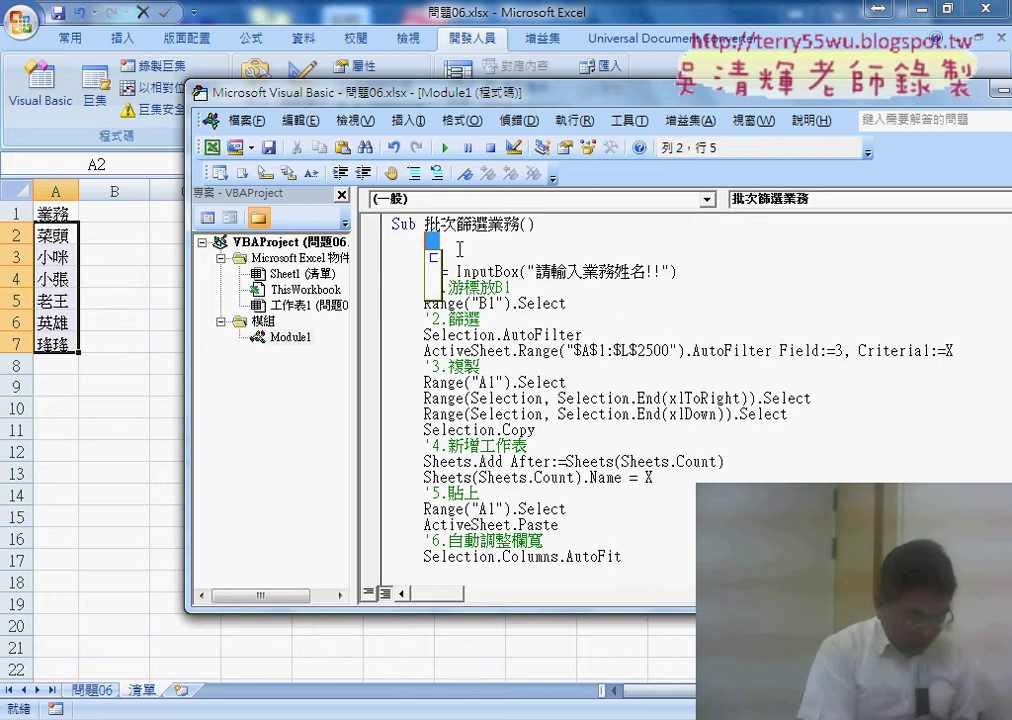
text(for)
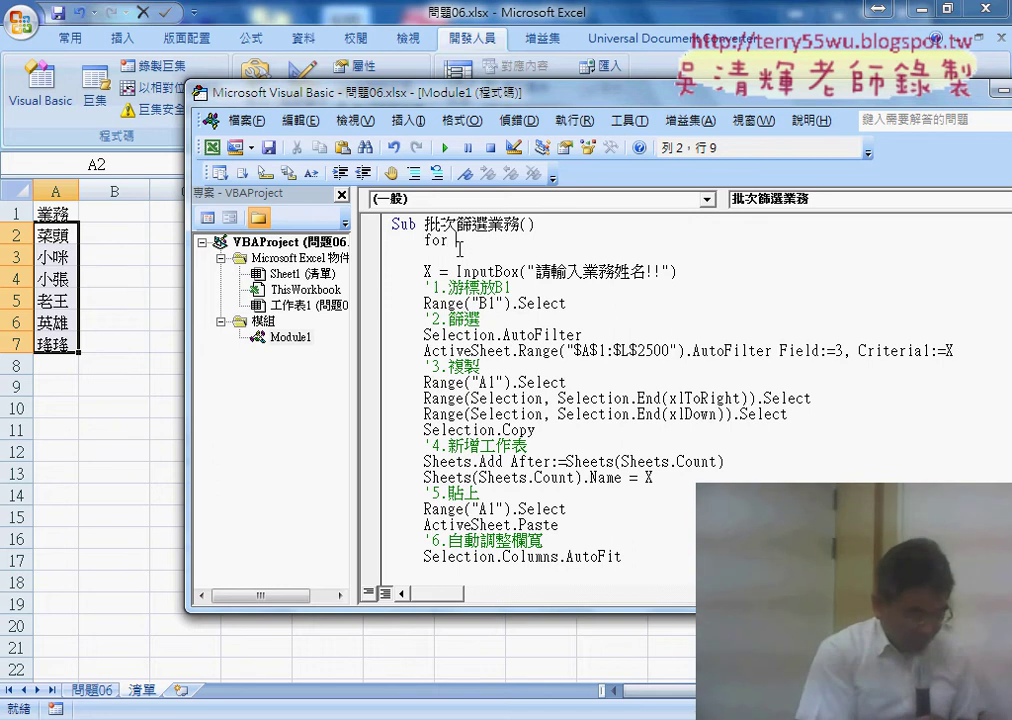
text(i=2 t)
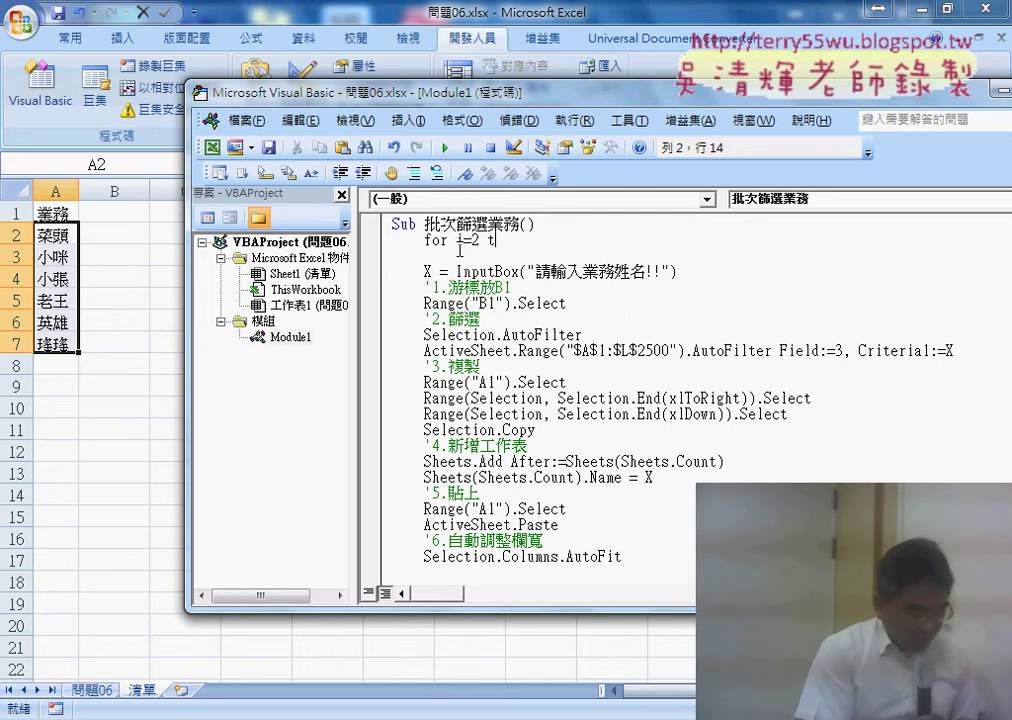
text(o )
text(7)
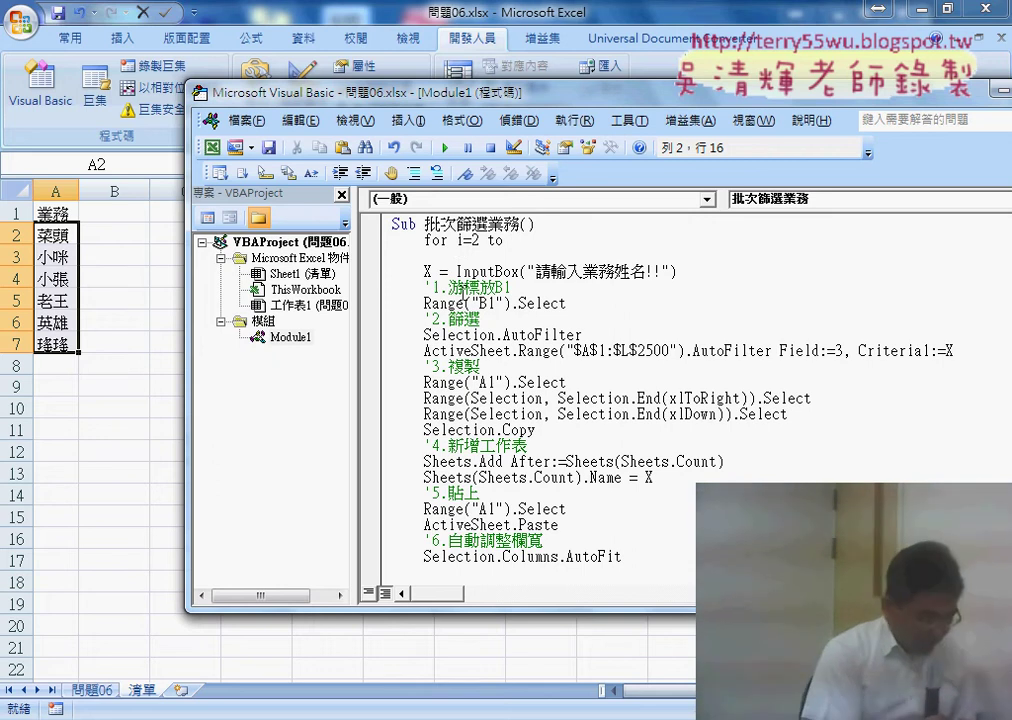
text(ran)
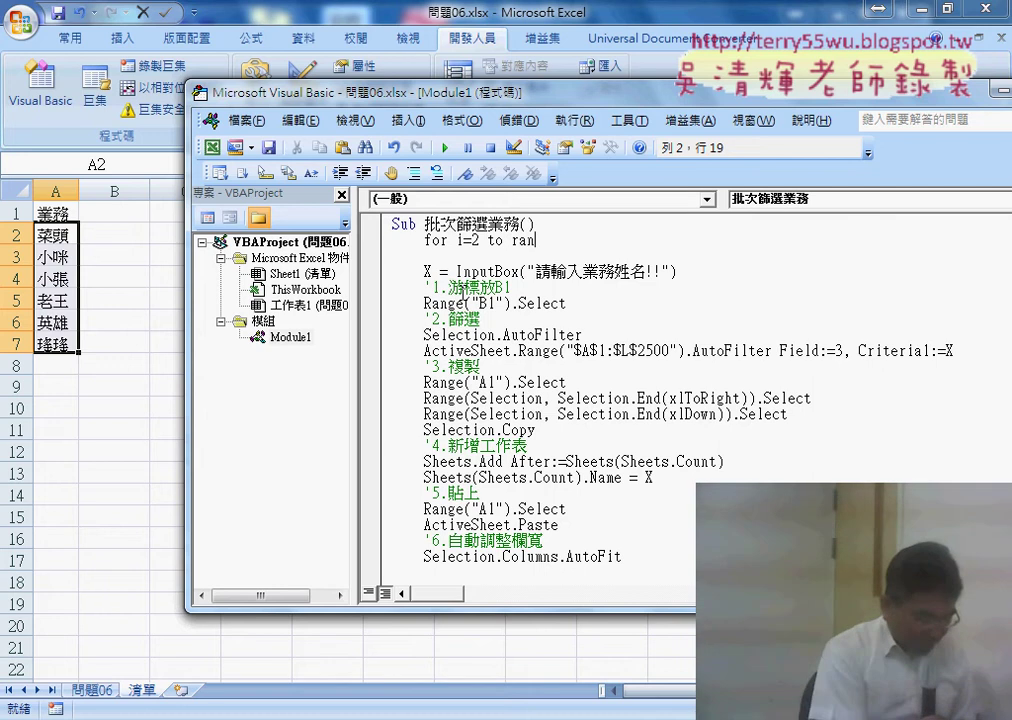
text(ge()
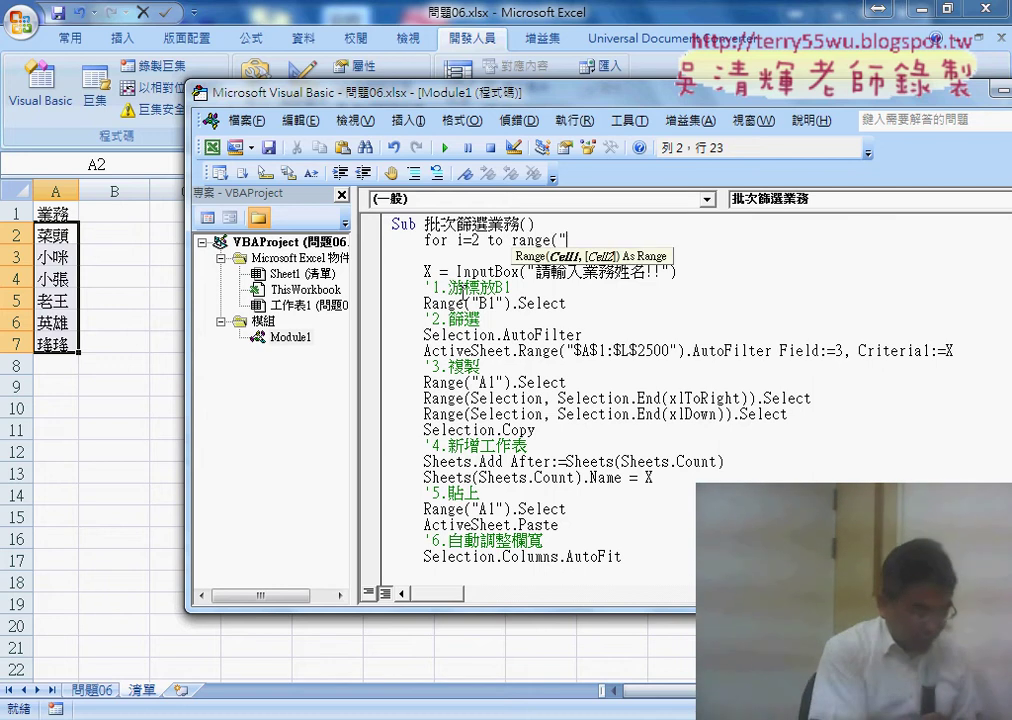
text(A2)
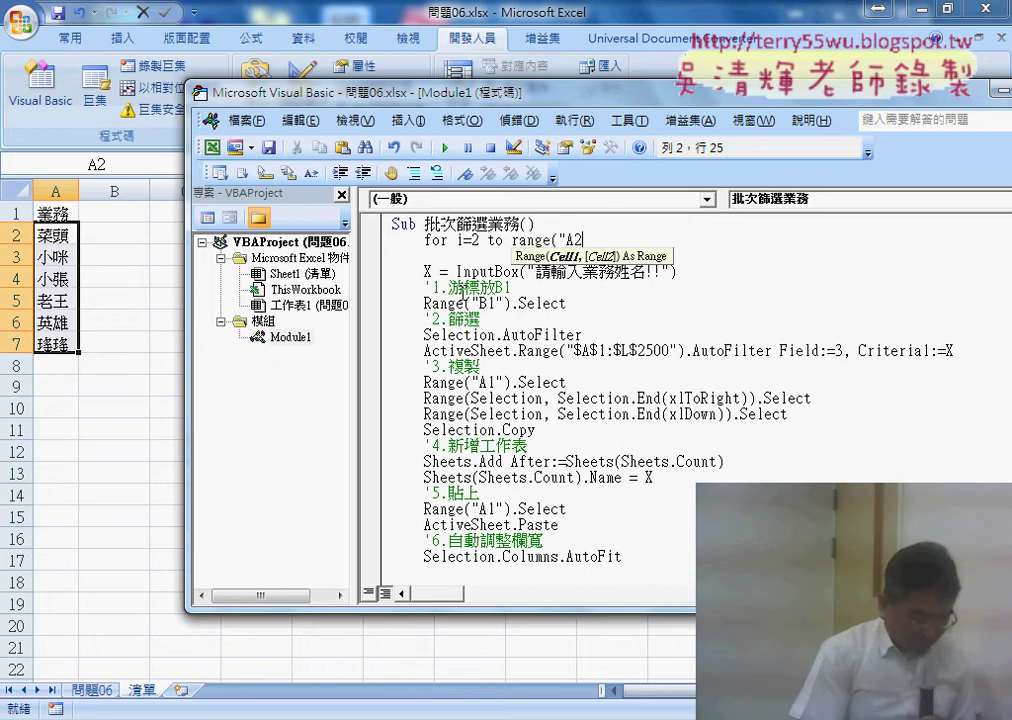
text("))
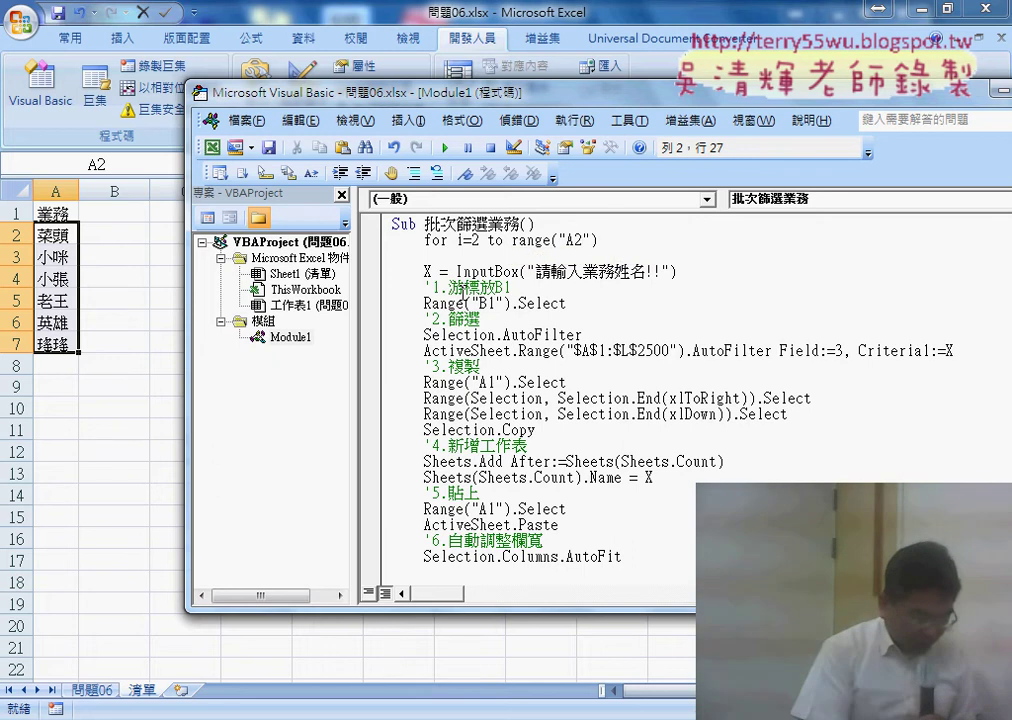
text(.e)
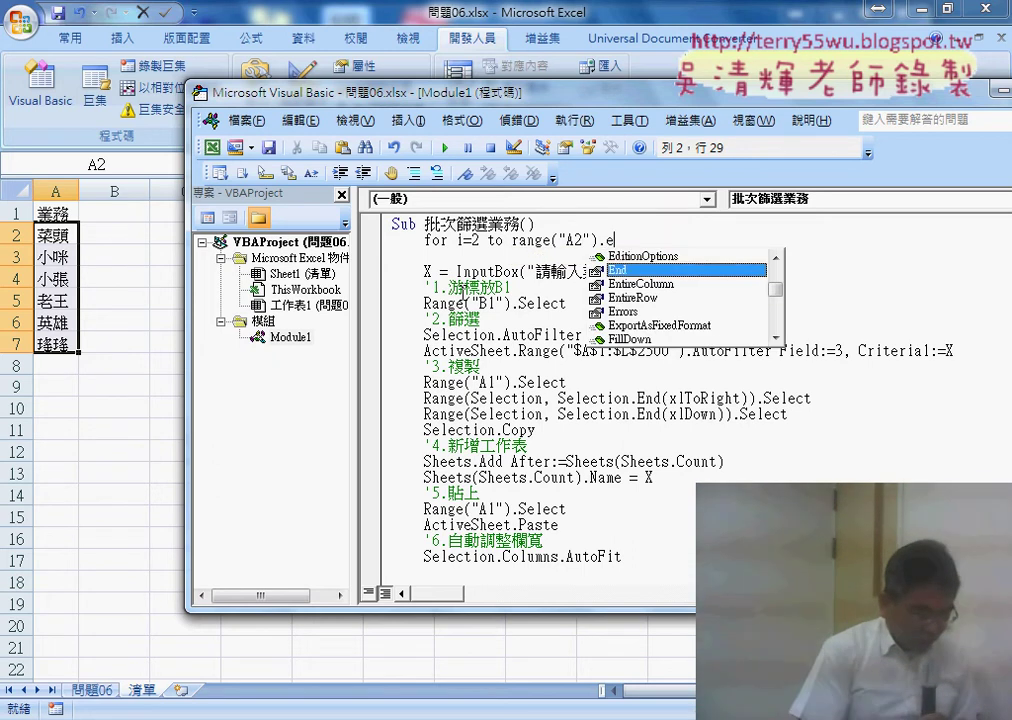
text(nd ()
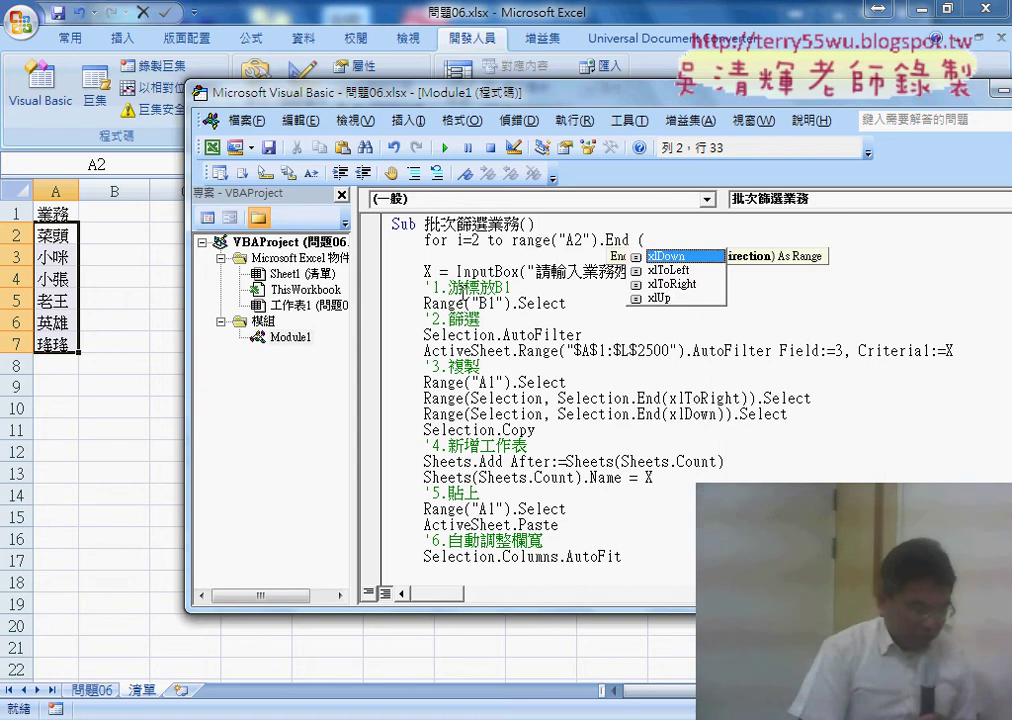
text(xlDown ))
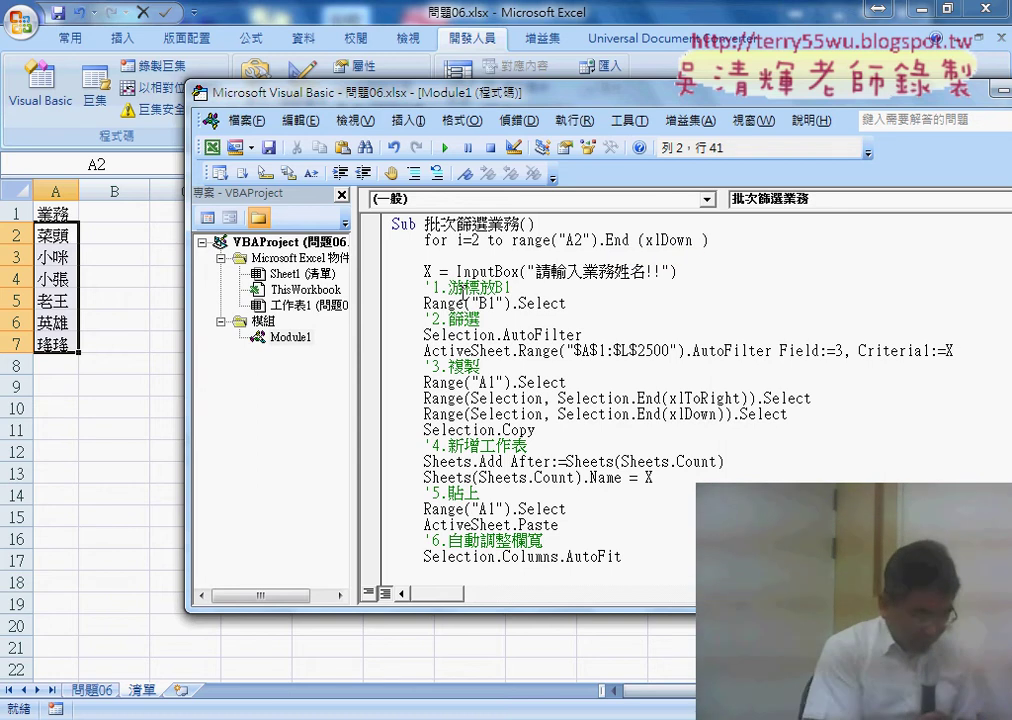
text(.row)
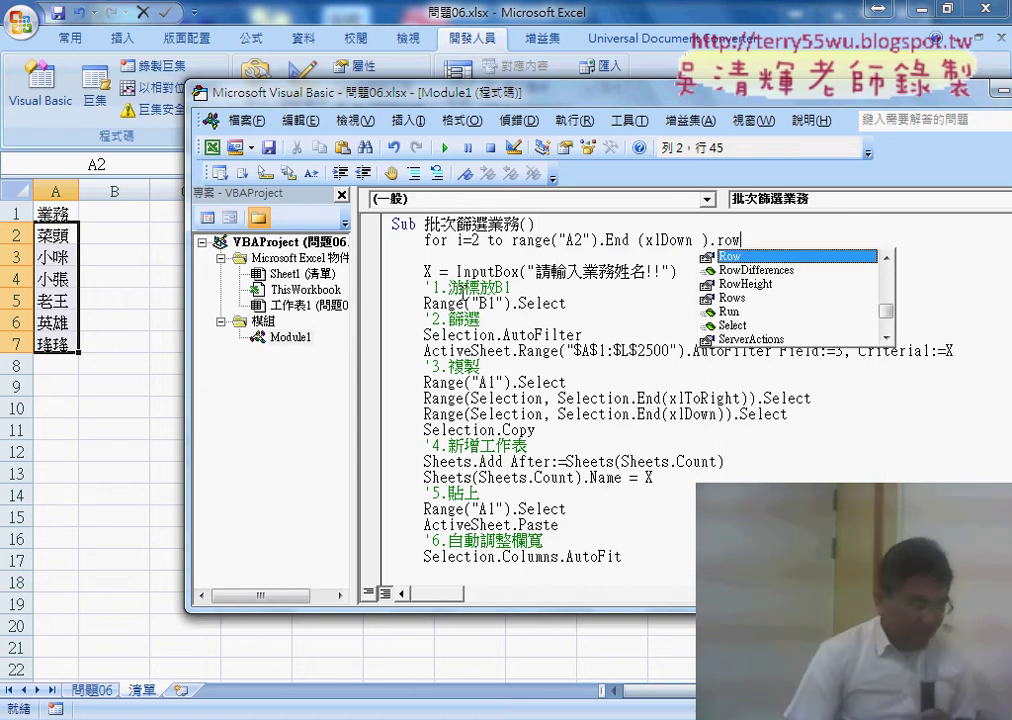
key(Return)
key(Return)
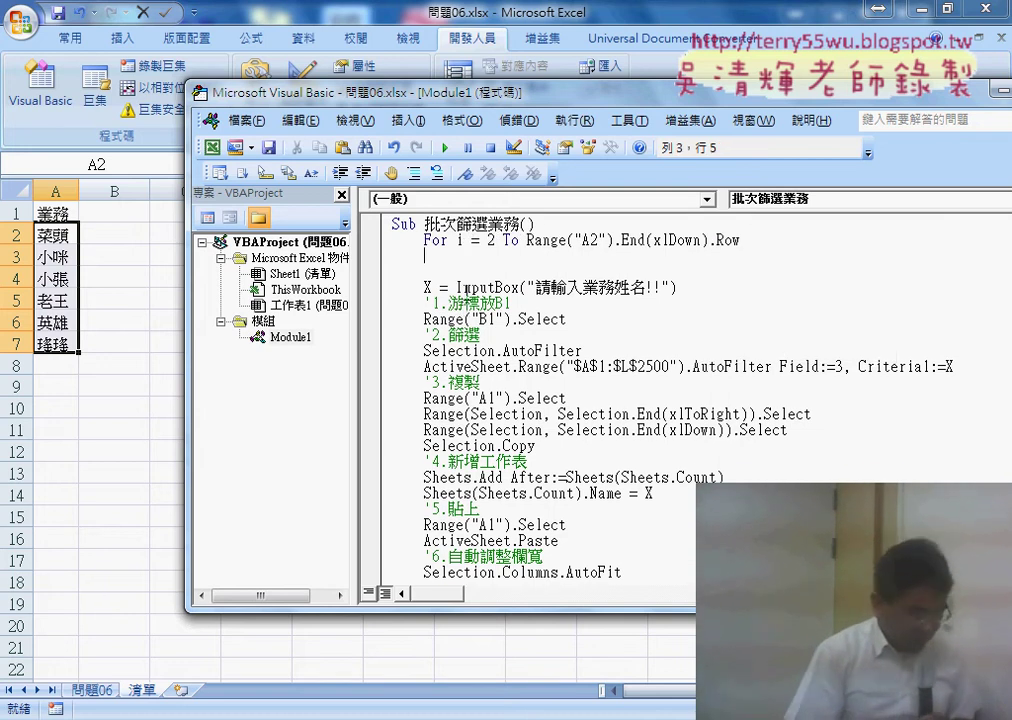
text(next)
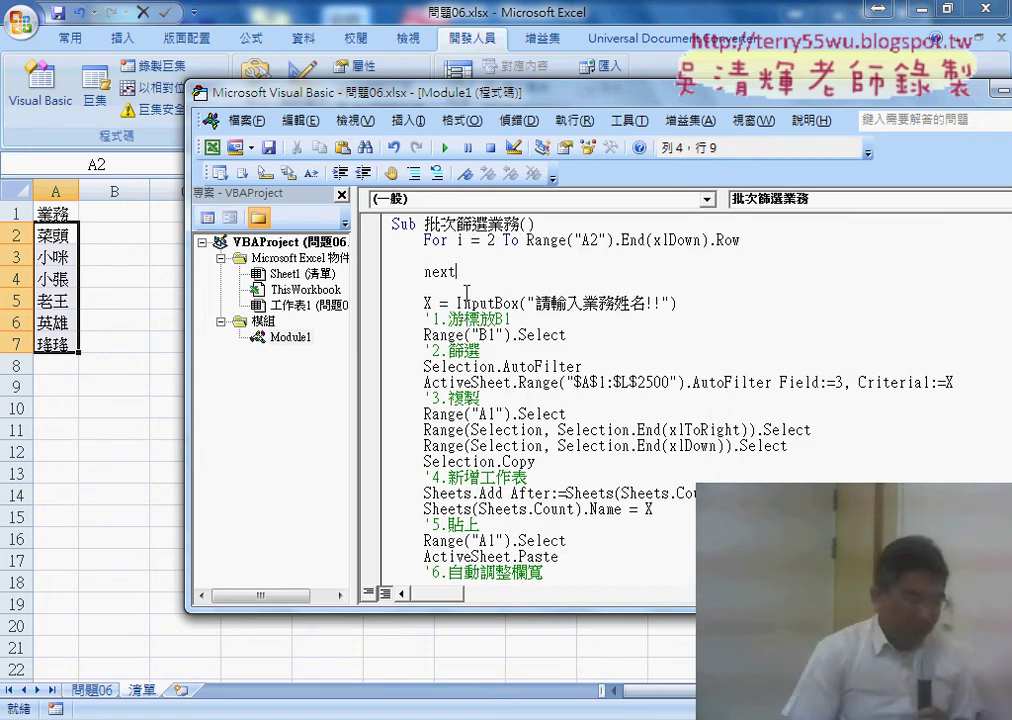
key(Up)
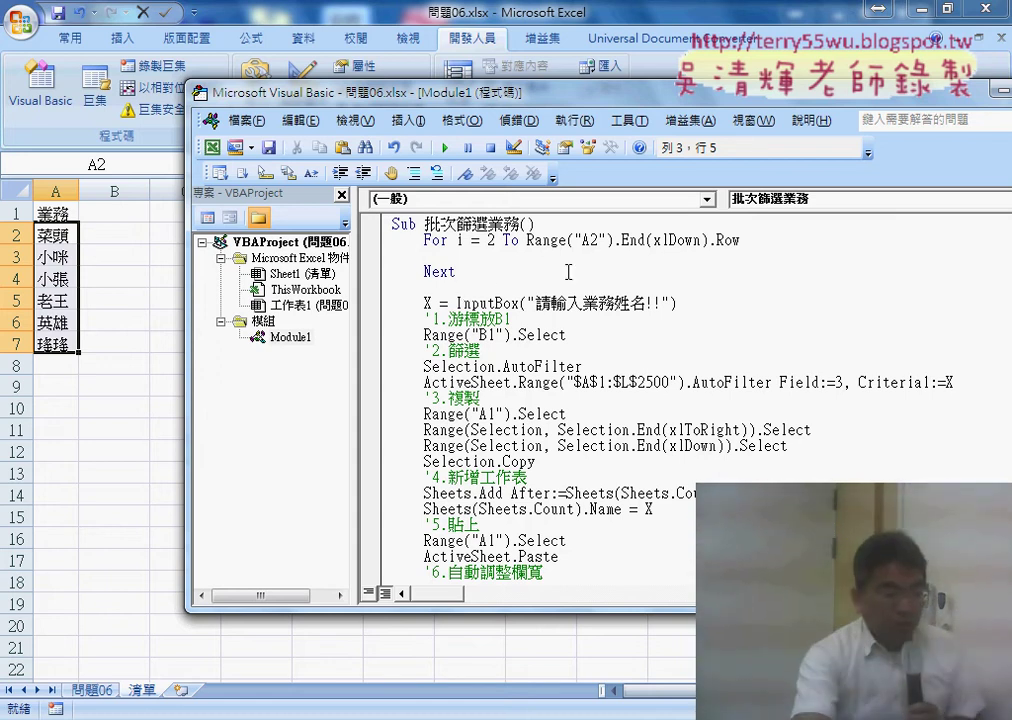
Inside the loop, assign x = Cells(i, "A") to read each name from column A
drag(527, 240, 742, 240)
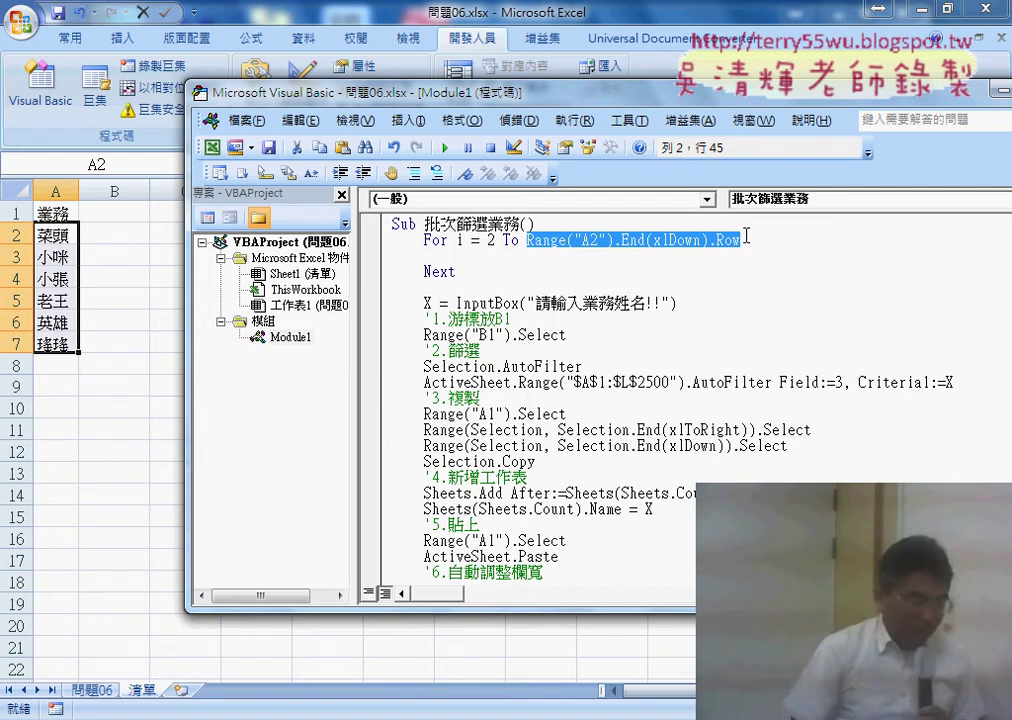
key(Down)
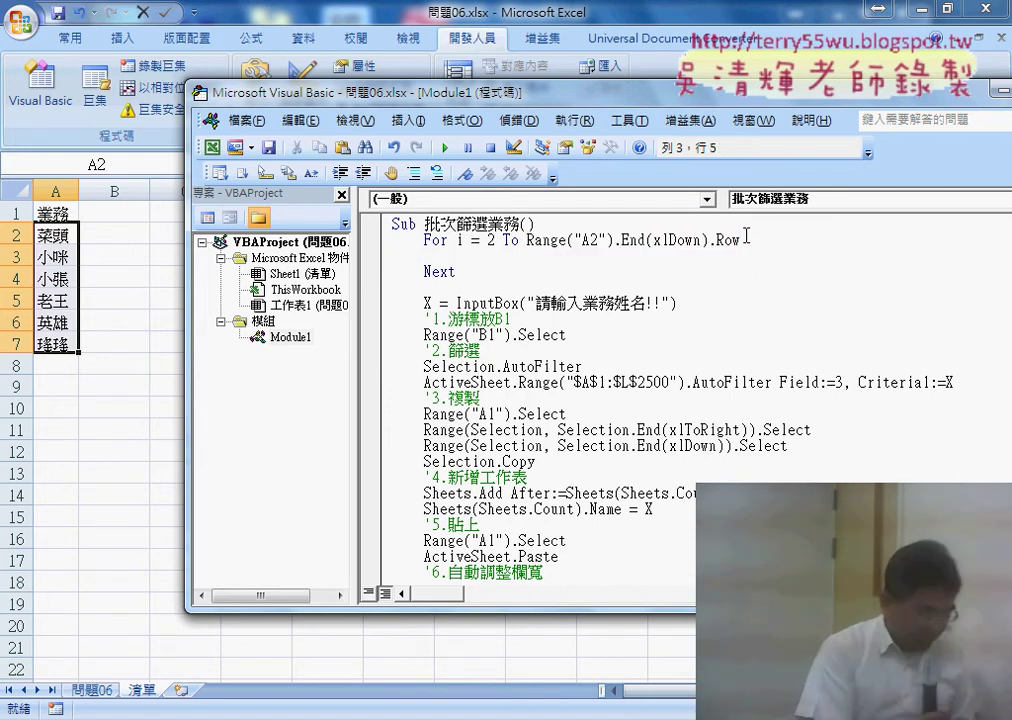
text(x=)
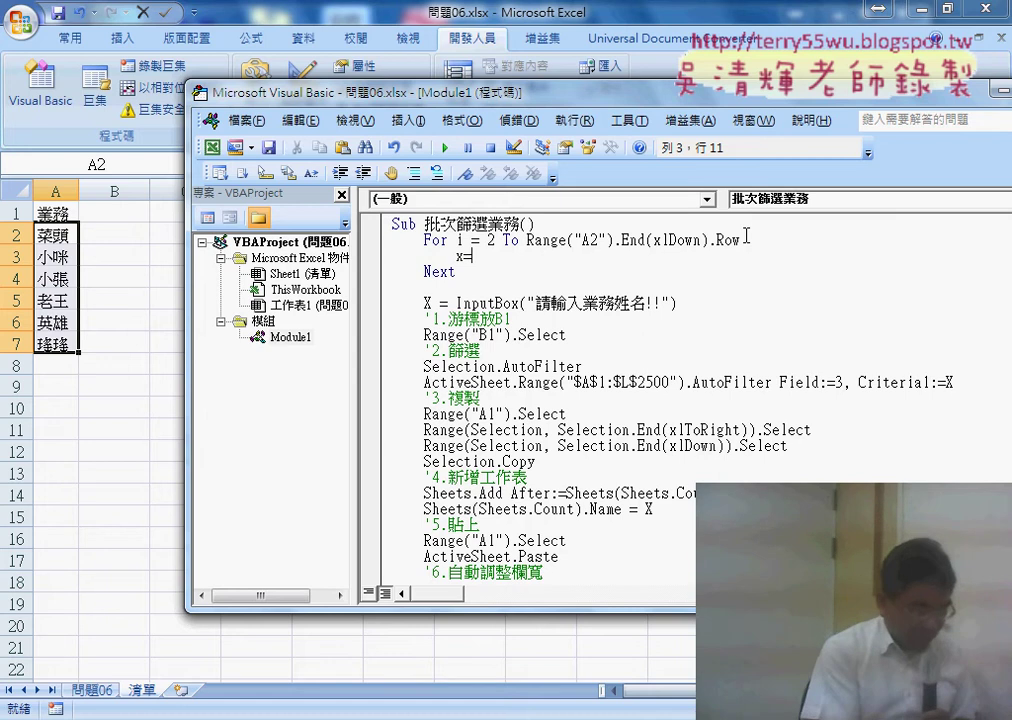
text(cells)
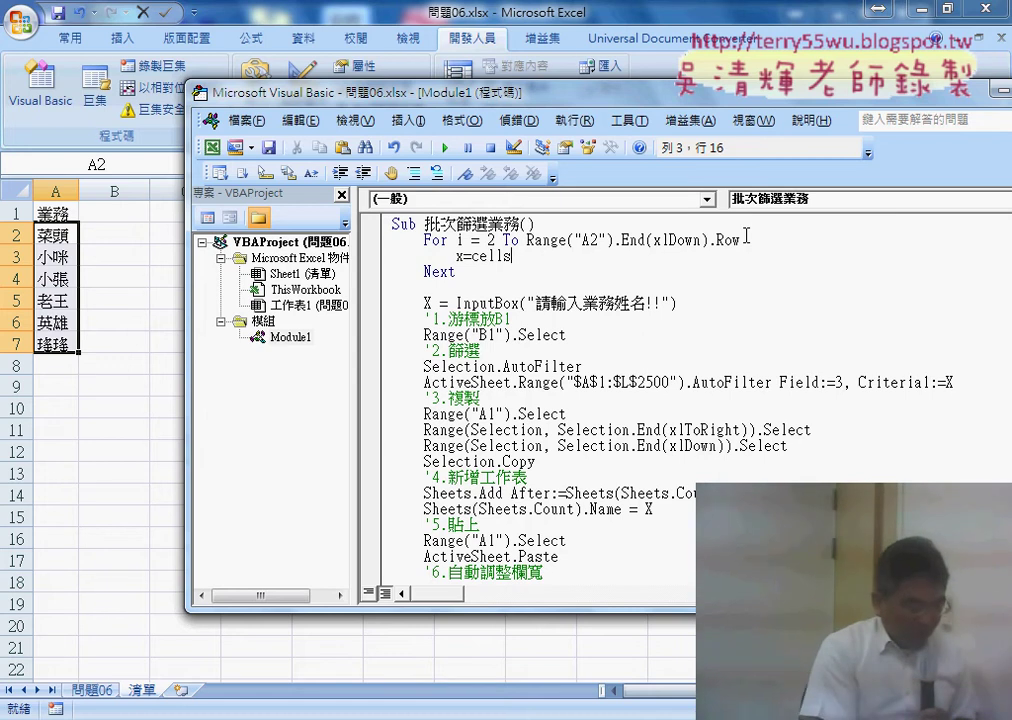
text((i)
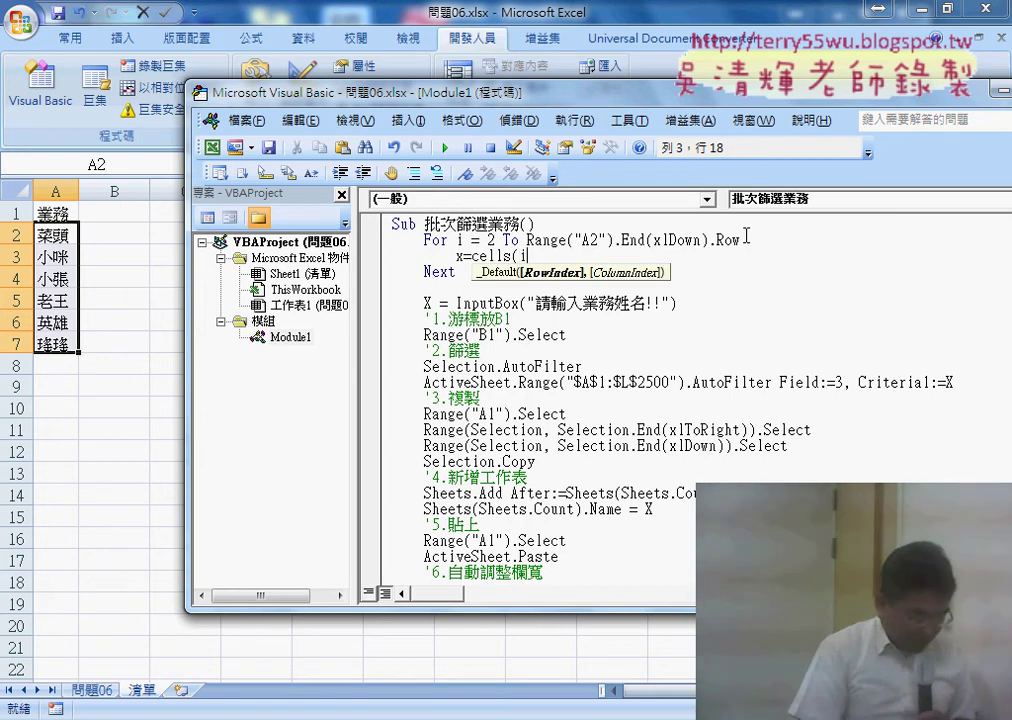
text(,")
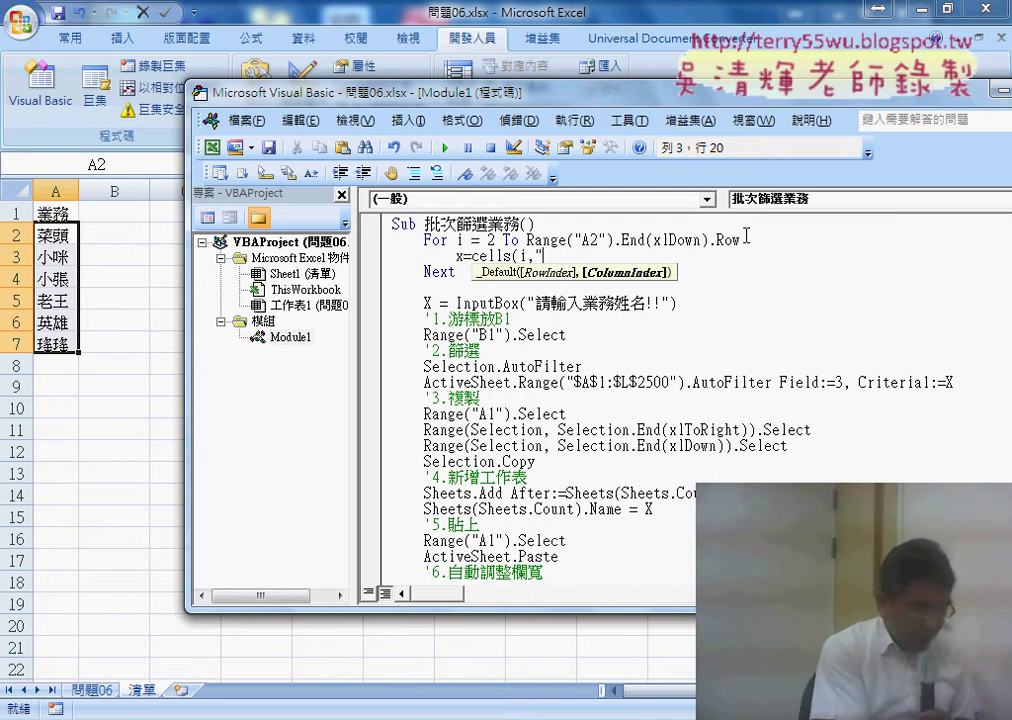
text(A)
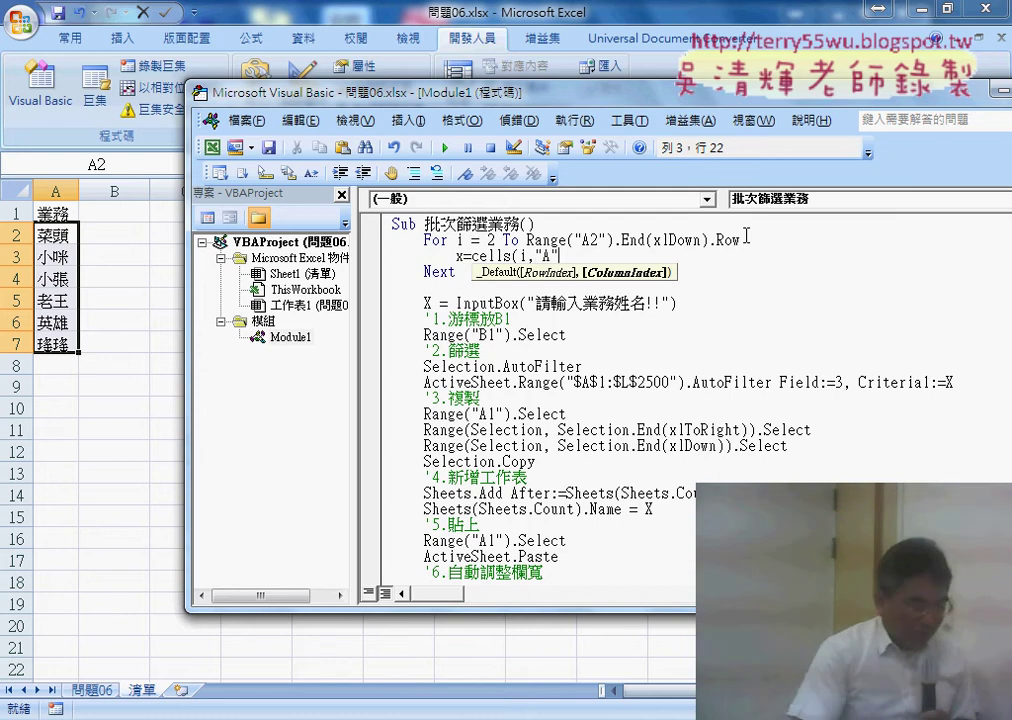
text())
click(731, 353)
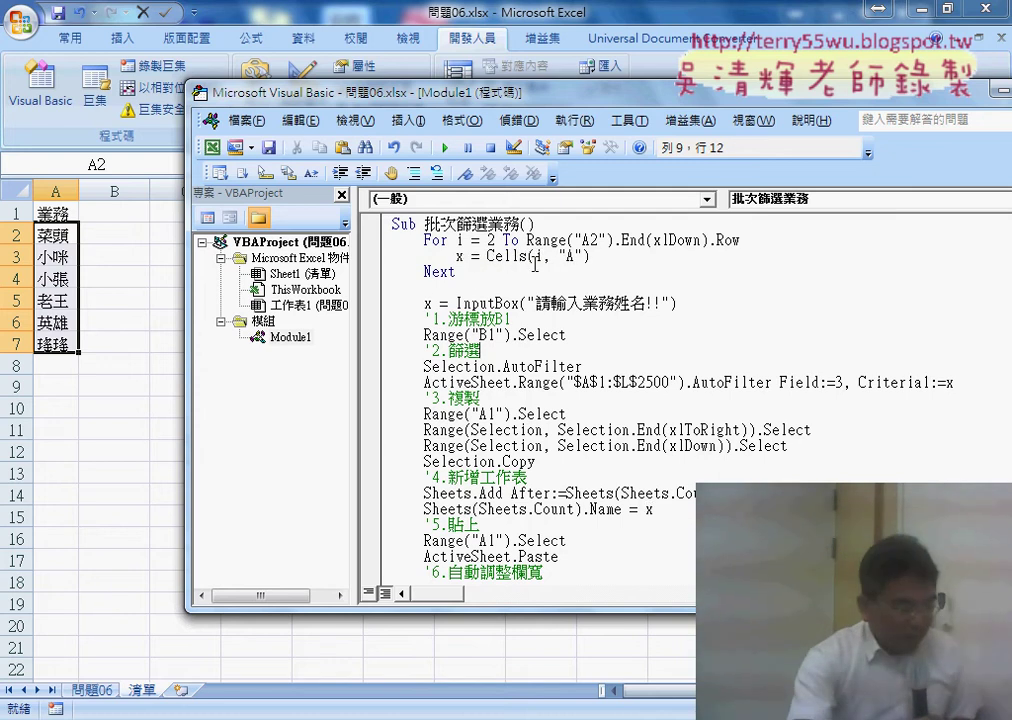
Comment out the x = InputBox line with a leading apostrophe
drag(487, 256, 593, 258)
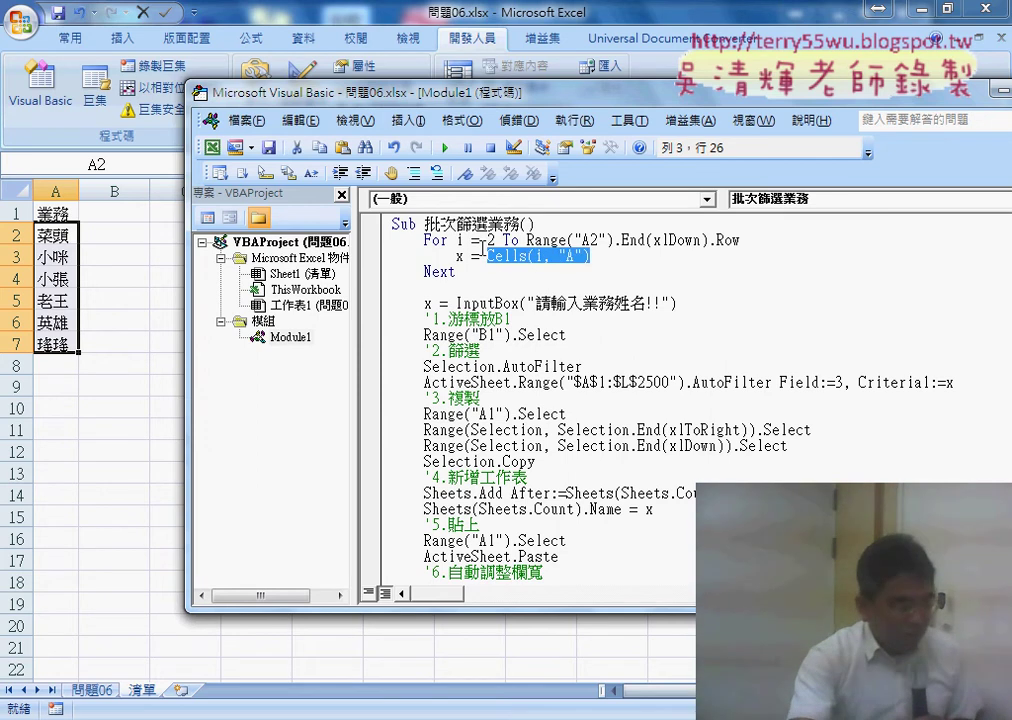
double_click(461, 256)
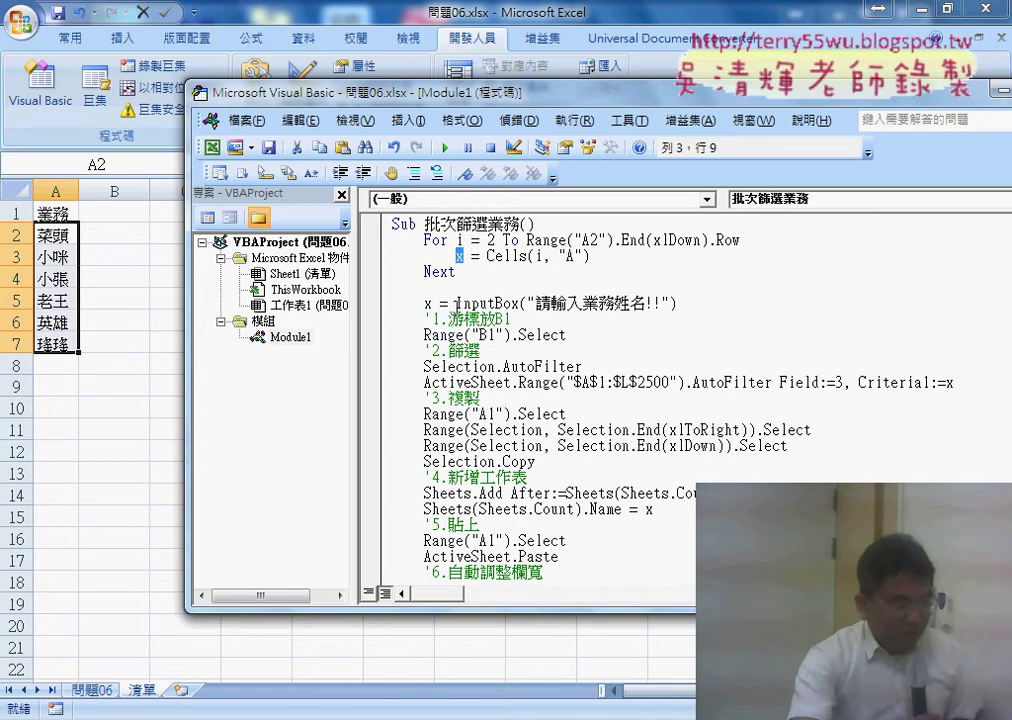
mouse_move(455, 302)
mouse_down()
mouse_move(678, 302)
mouse_move(494, 302)
mouse_up()
click(678, 302)
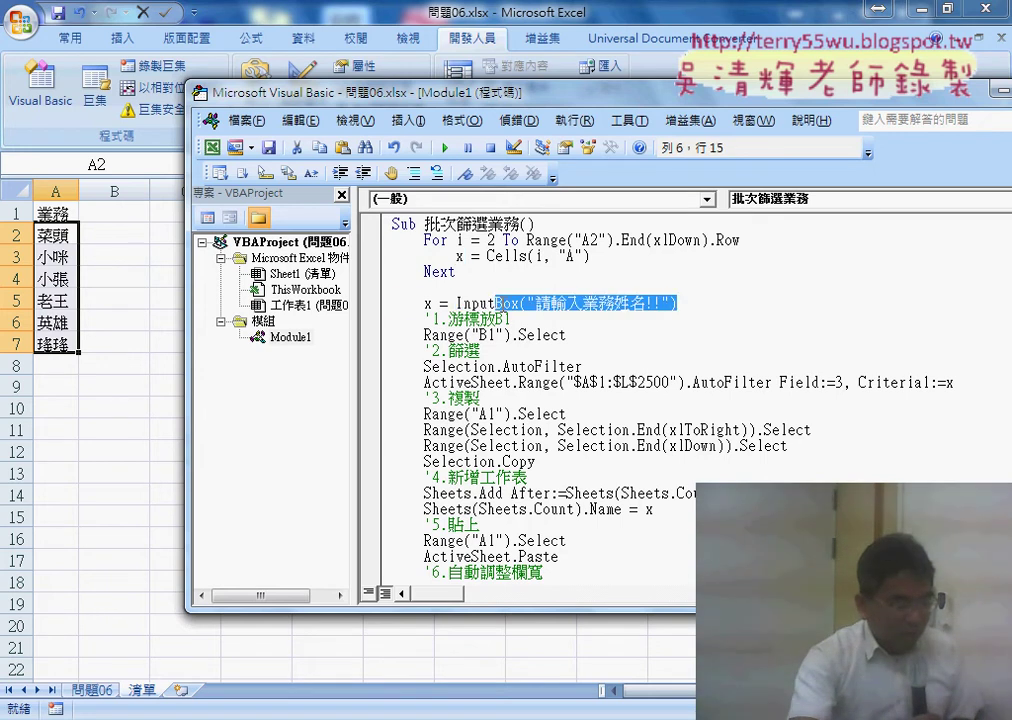
click(383, 303)
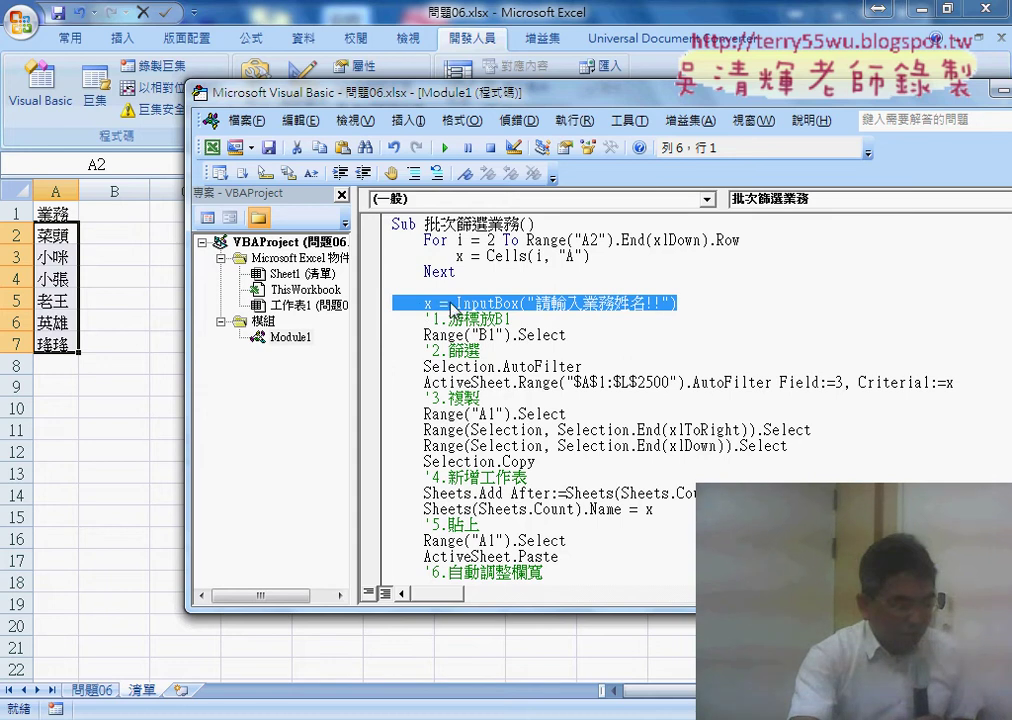
key(Left)
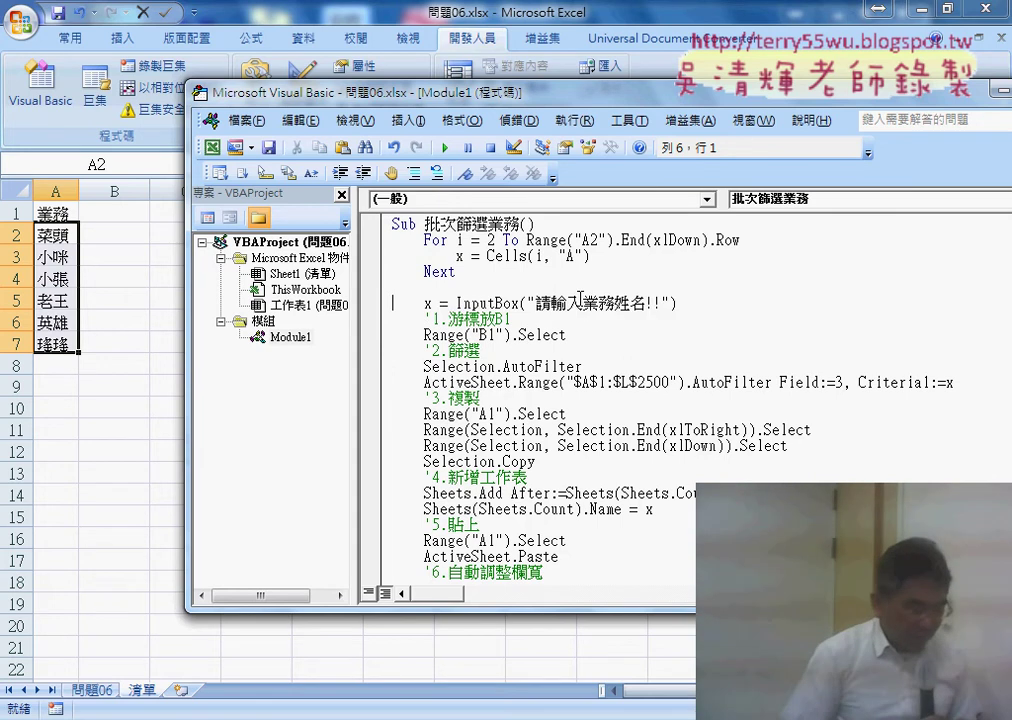
key(Right)
key(Right)
key(Right)
text(')
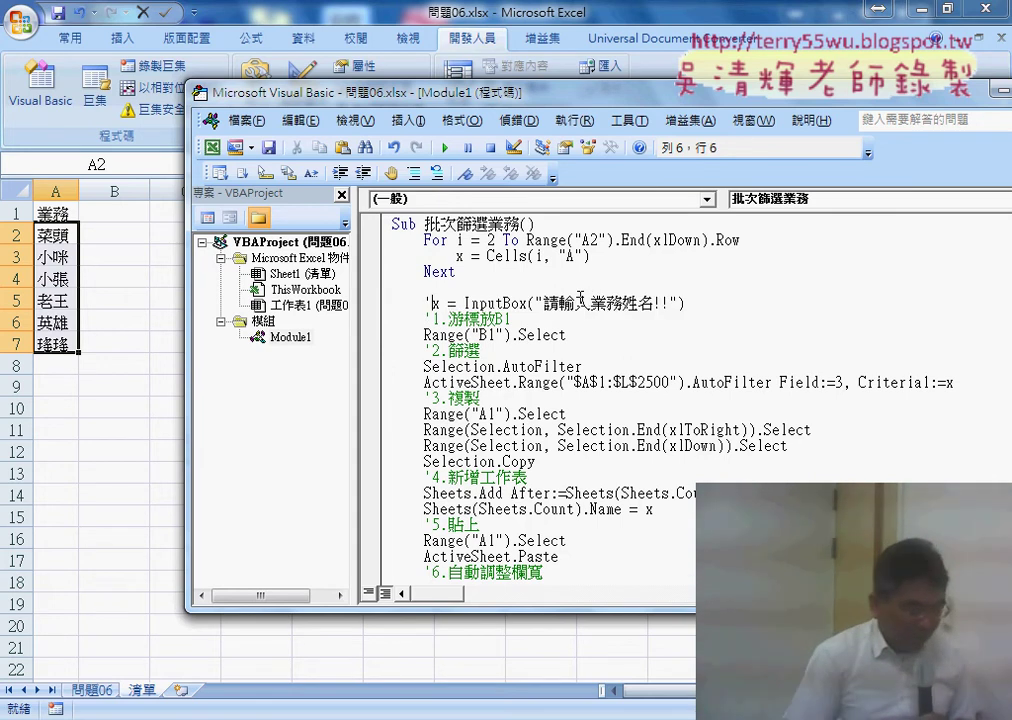
key(Down)
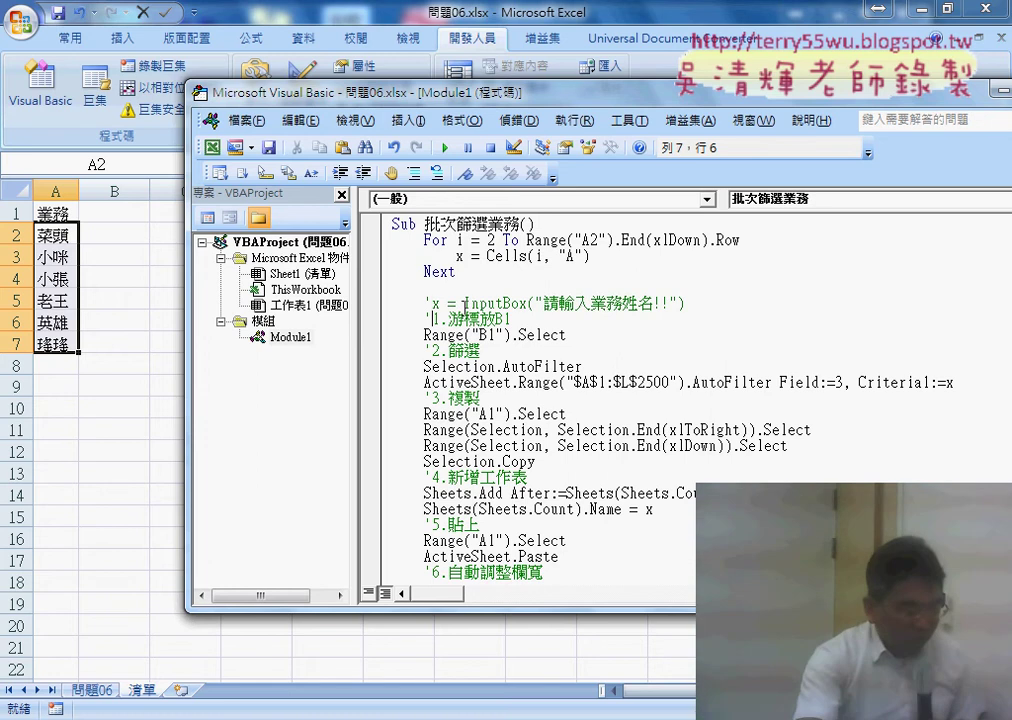
Open a blank line after x = Cells(i, "A") inside the loop
click(431, 302)
click(608, 257)
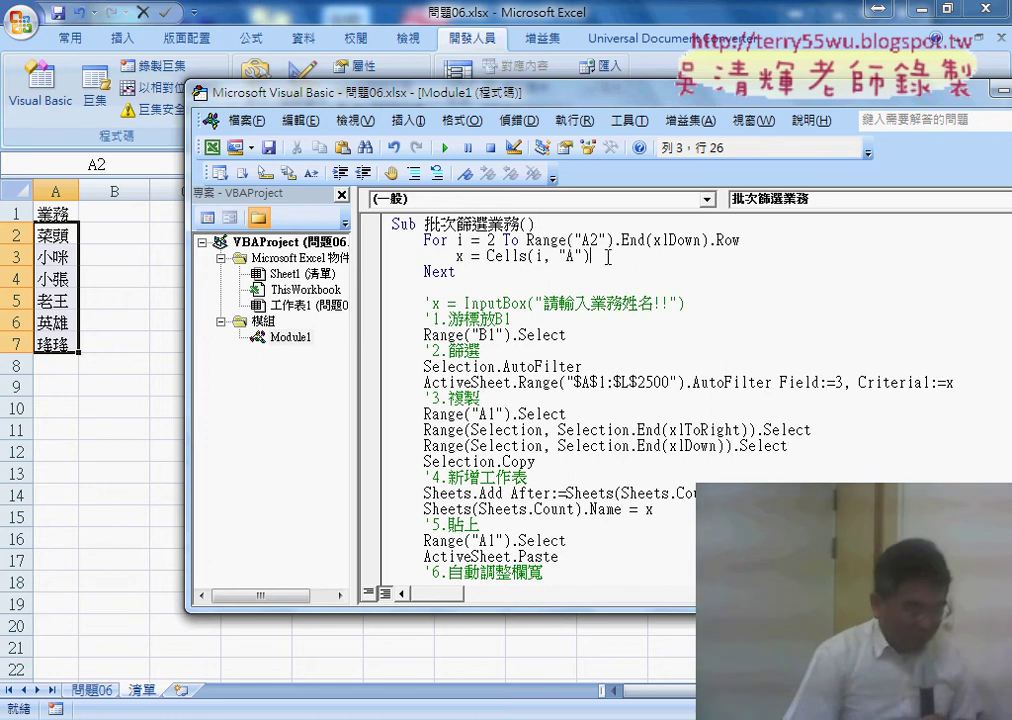
key(Return)
key(Return)
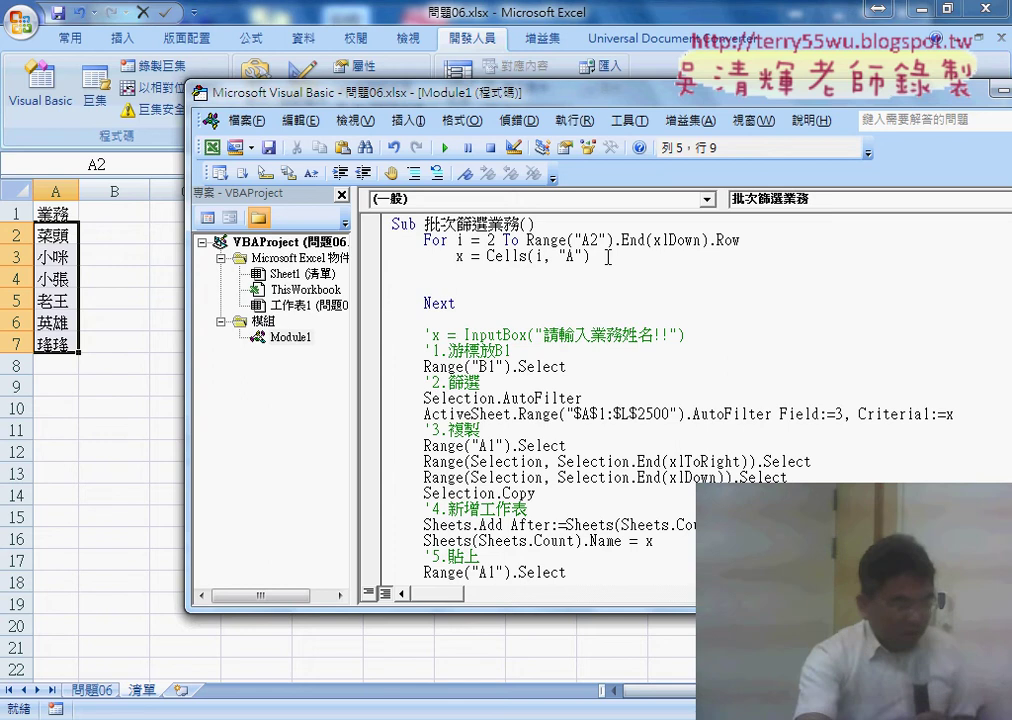
Select the code from the commented InputBox line through the final Range("A1").Select
scroll(618, 263, down, 1)
scroll(618, 263, down, 1)
click(397, 224)
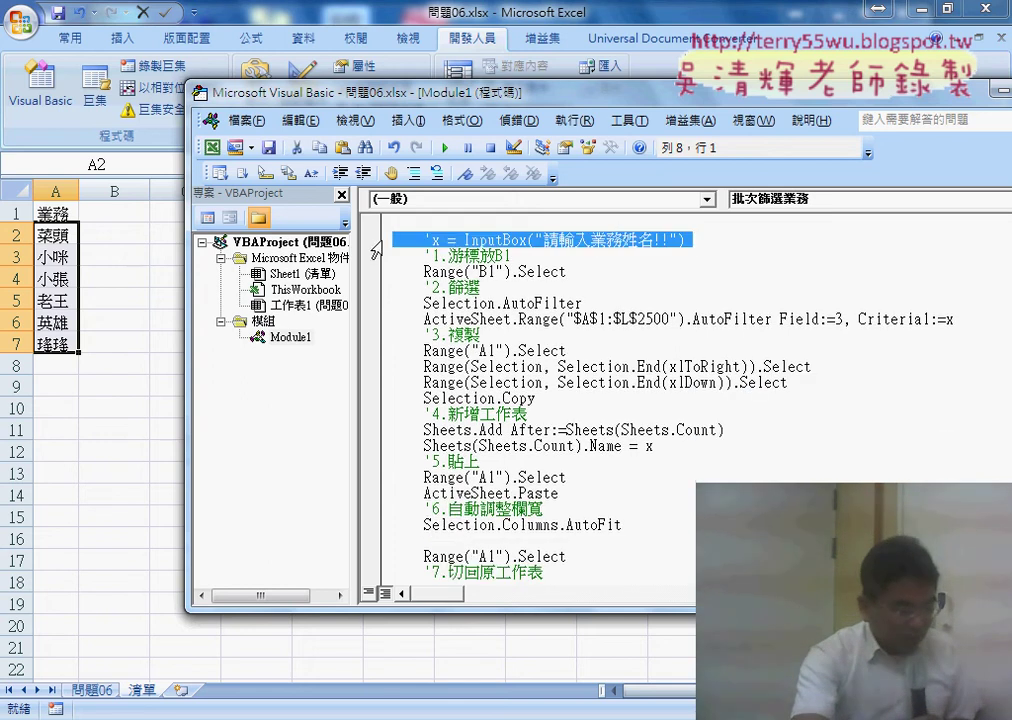
scroll(397, 348, down, 2)
scroll(397, 348, down, 1)
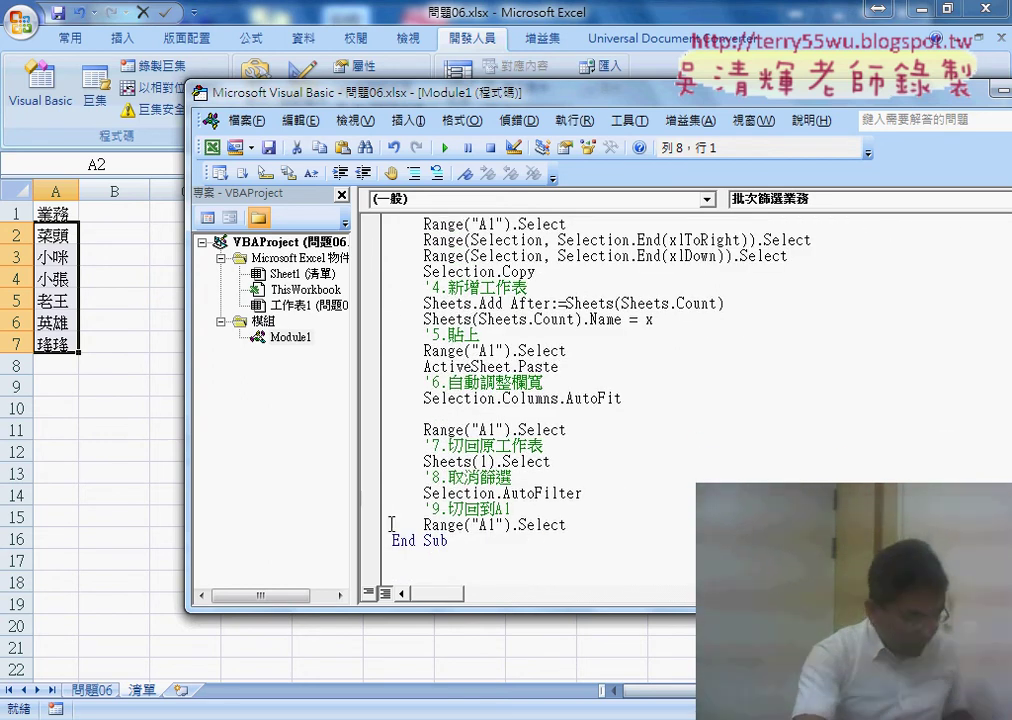
shift+click(396, 526)
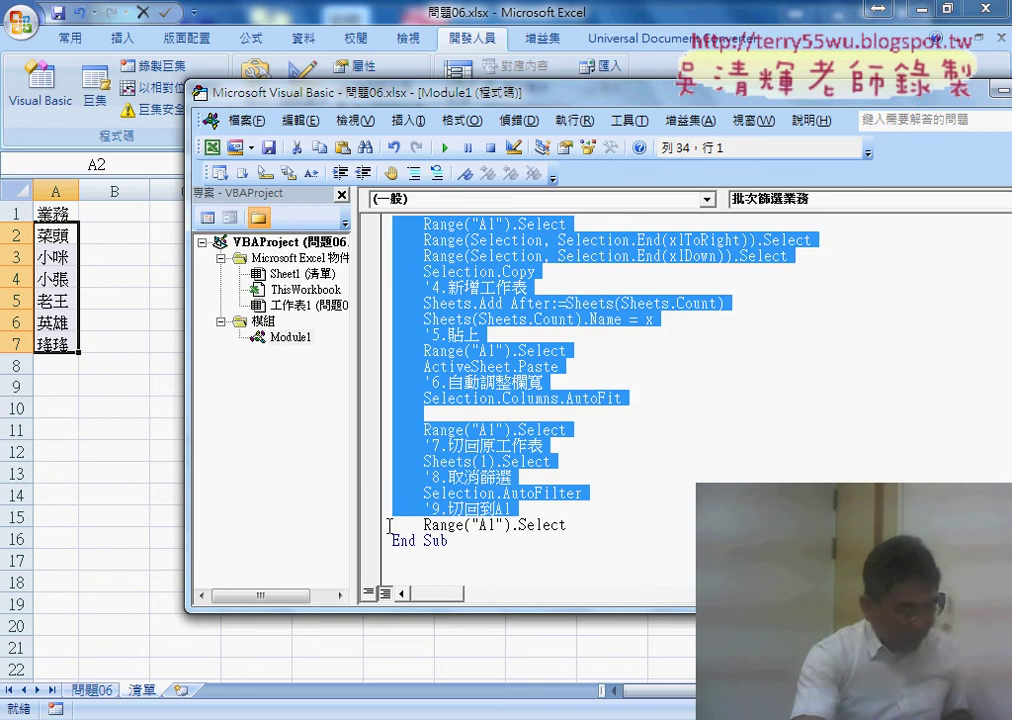
shift+click(570, 528)
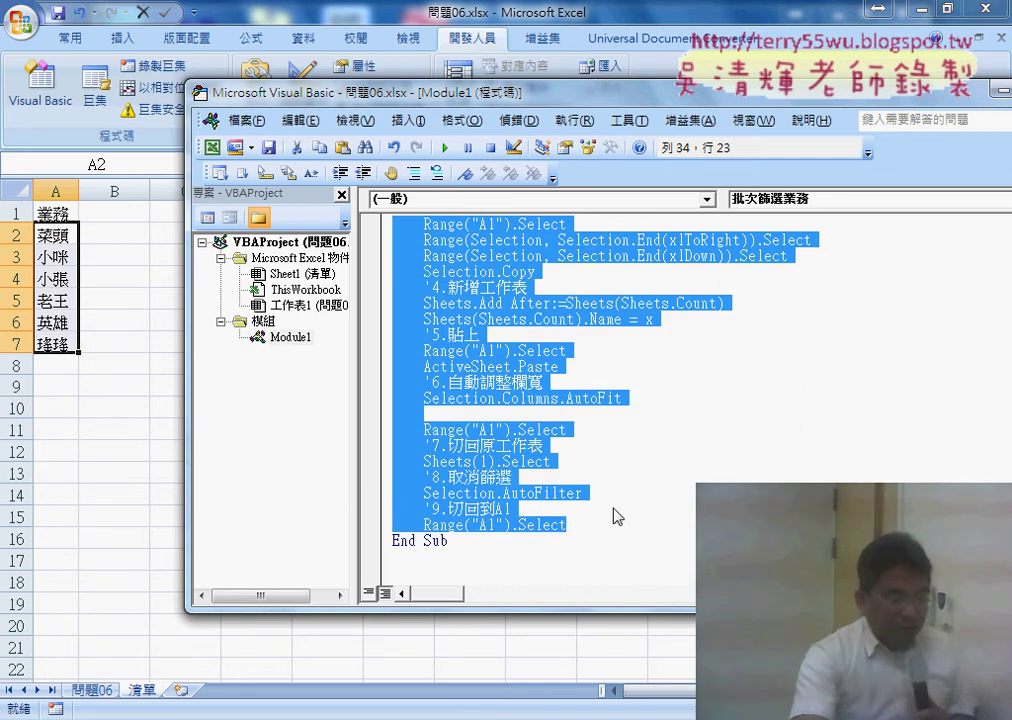
scroll(482, 452, up, 5)
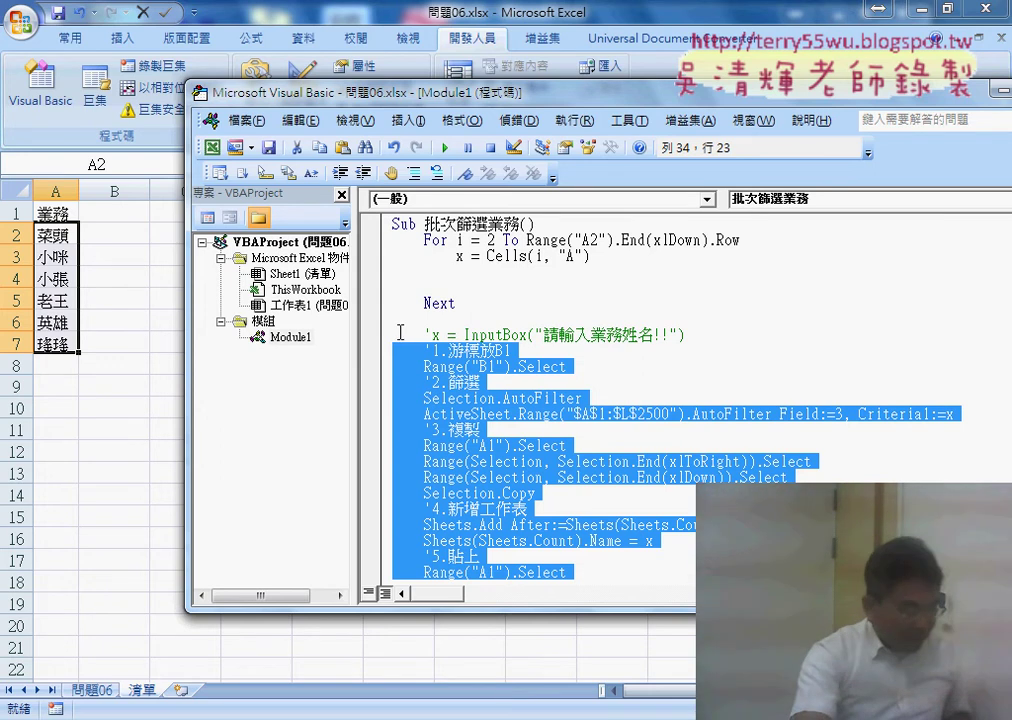
click(401, 335)
click(397, 320)
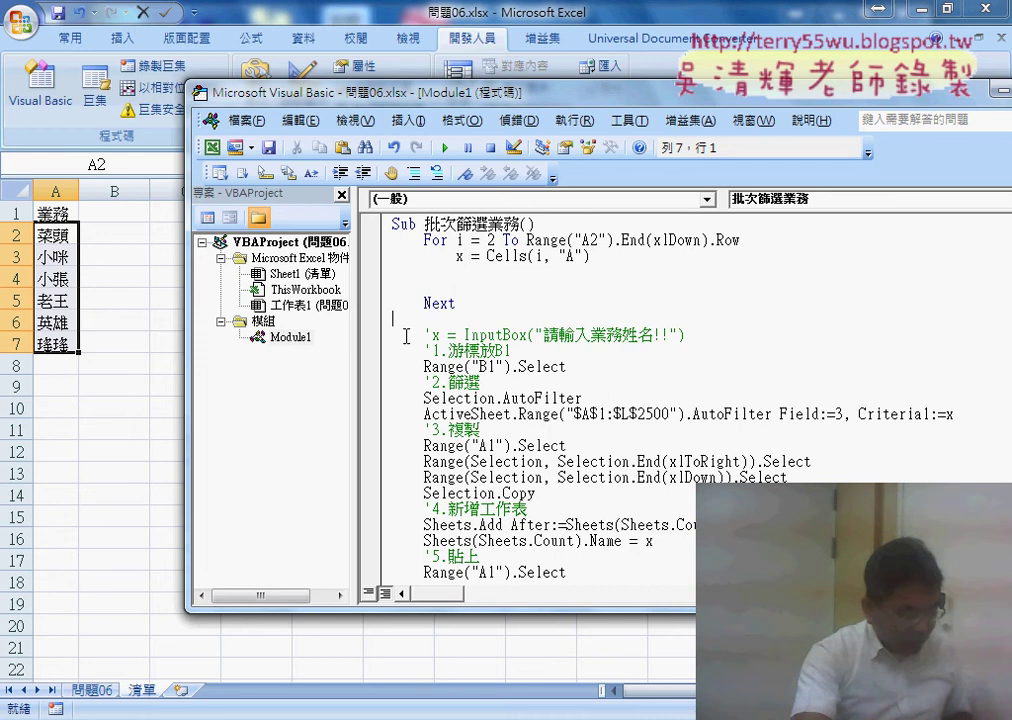
scroll(406, 336, down, 3)
scroll(406, 336, down, 3)
shift+click(619, 527)
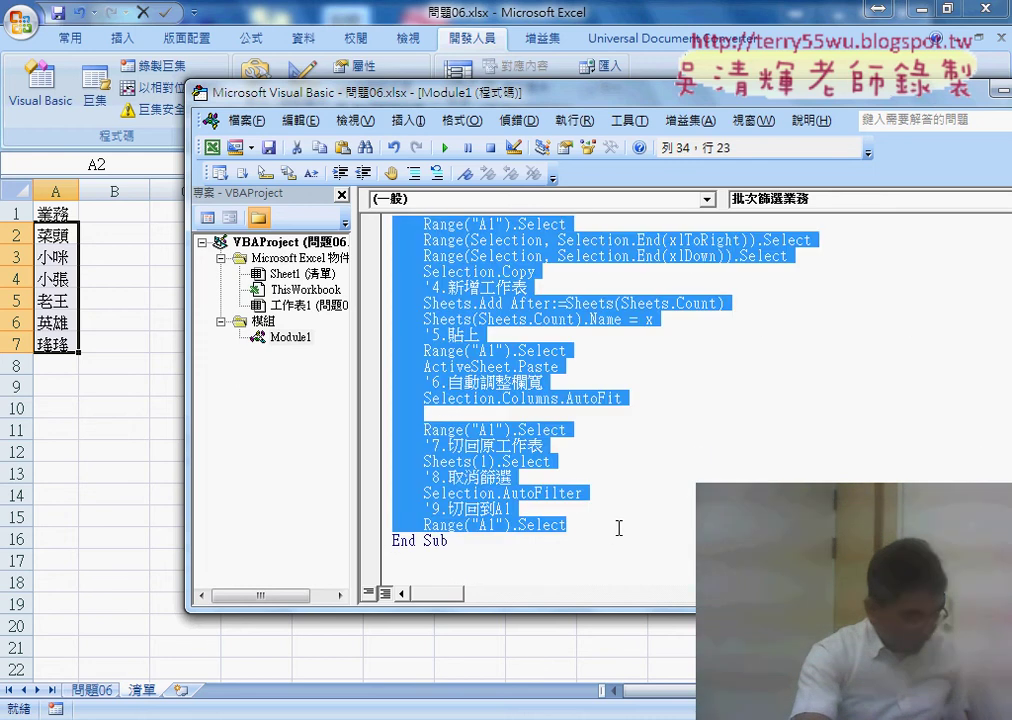
scroll(595, 512, up, 5)
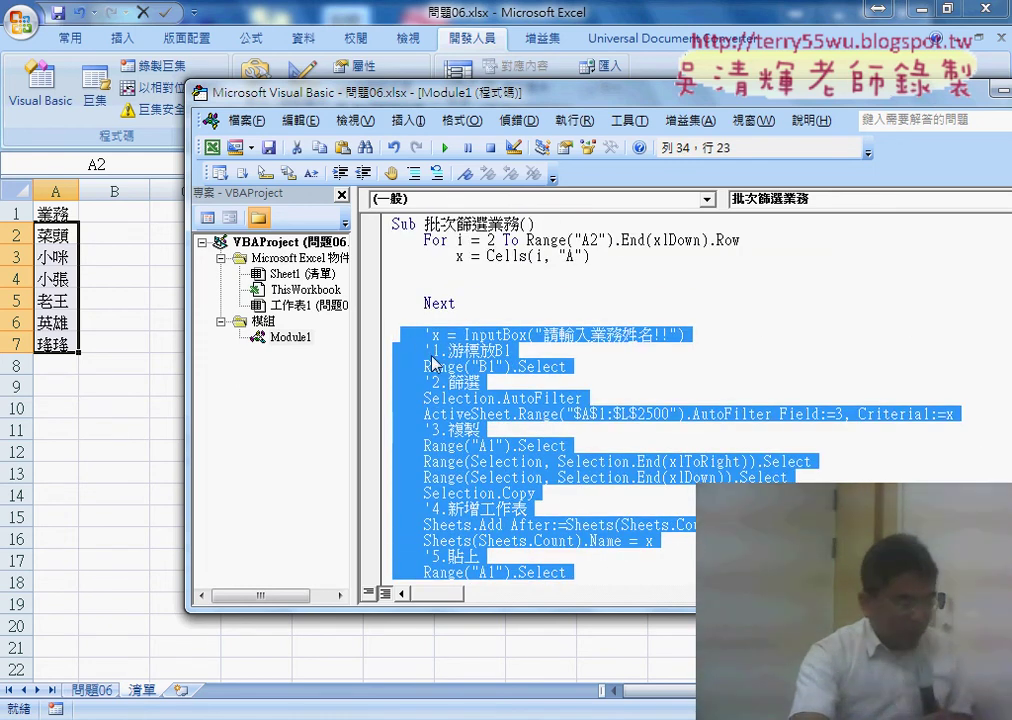
click(412, 341)
scroll(585, 527, down, 4)
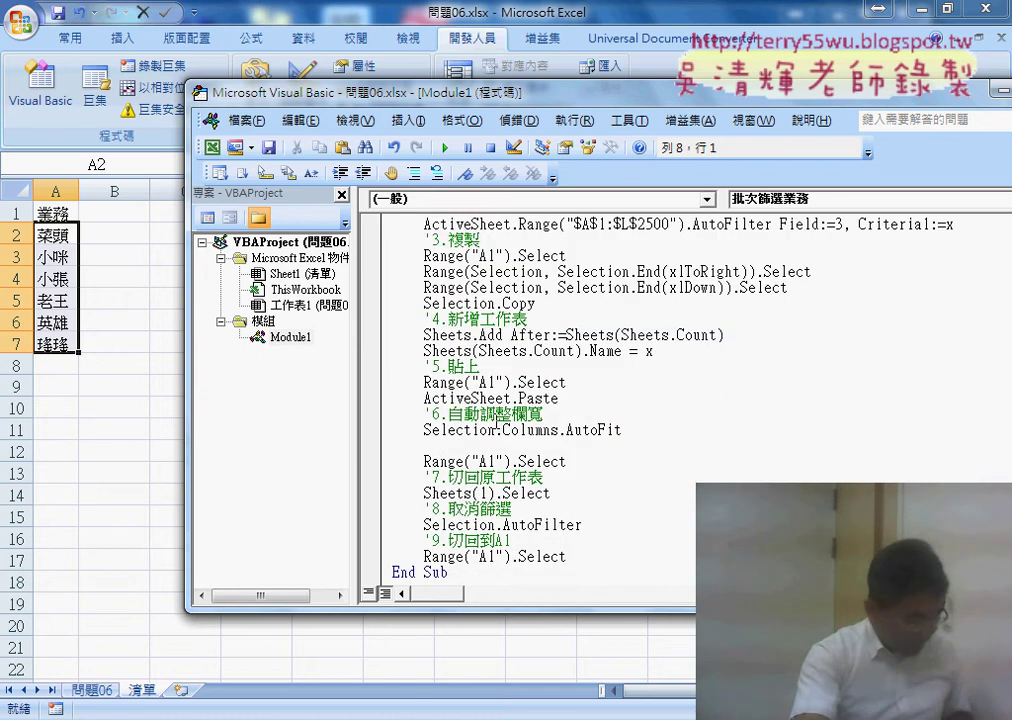
scroll(585, 527, down, 1)
shift+click(590, 527)
scroll(590, 527, up, 5)
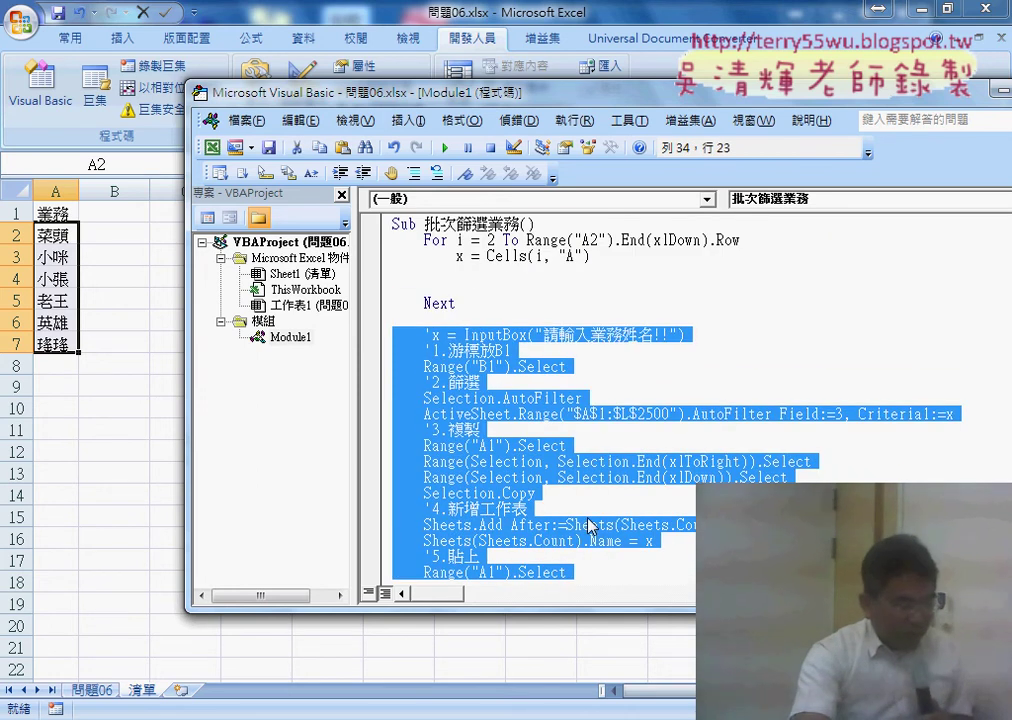
Drag the selected block into the For loop just below x = Cells(i, "A")
drag(430, 336, 393, 288)
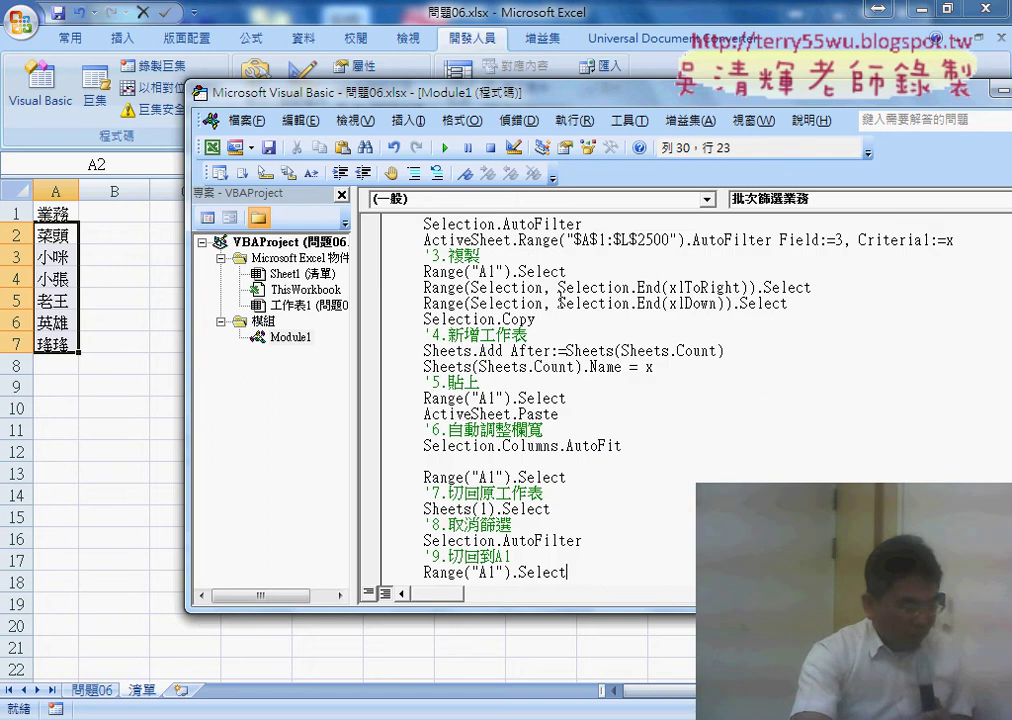
scroll(553, 323, up, 3)
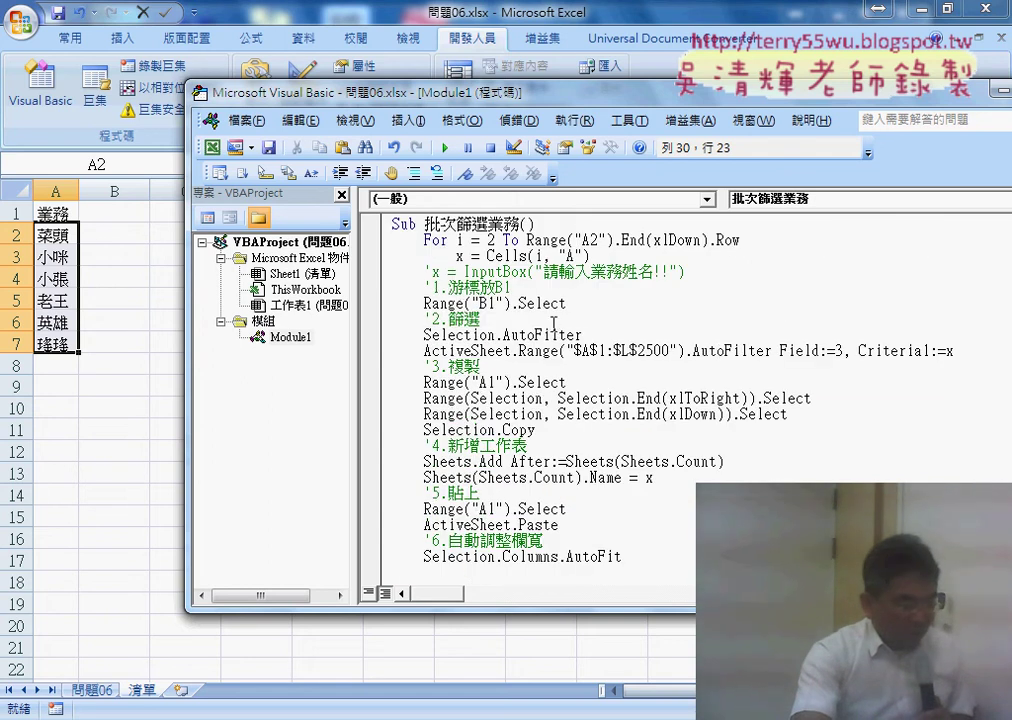
click(381, 279)
scroll(404, 395, down, 3)
Indent the moved block and the commented InputBox line inside the loop
scroll(404, 395, down, 2)
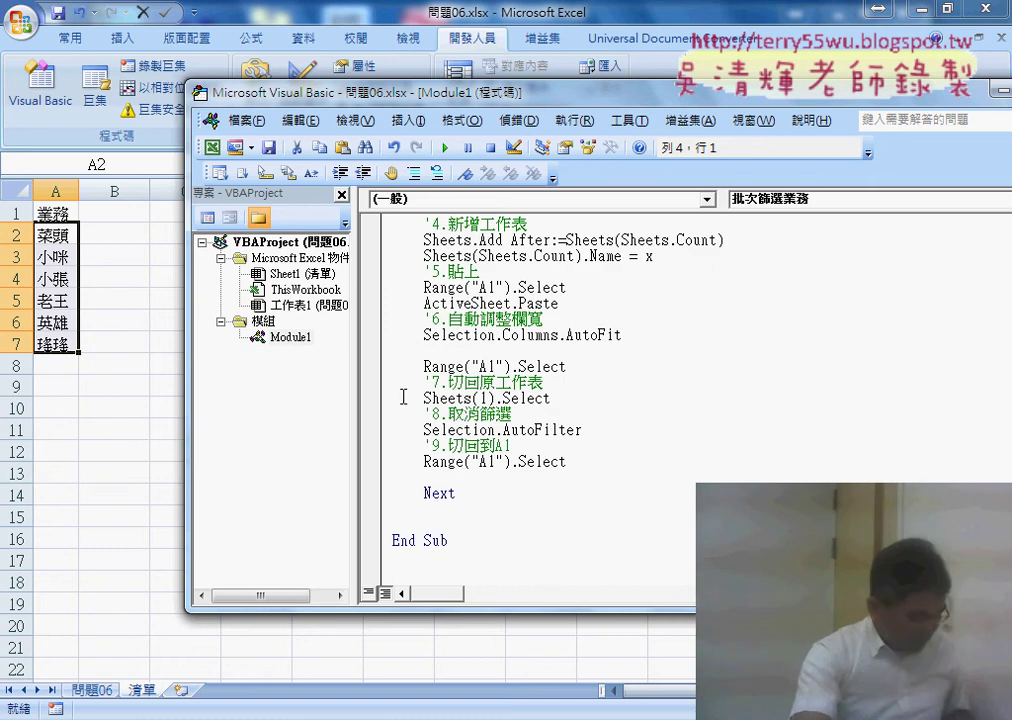
shift+click(586, 461)
key(Tab)
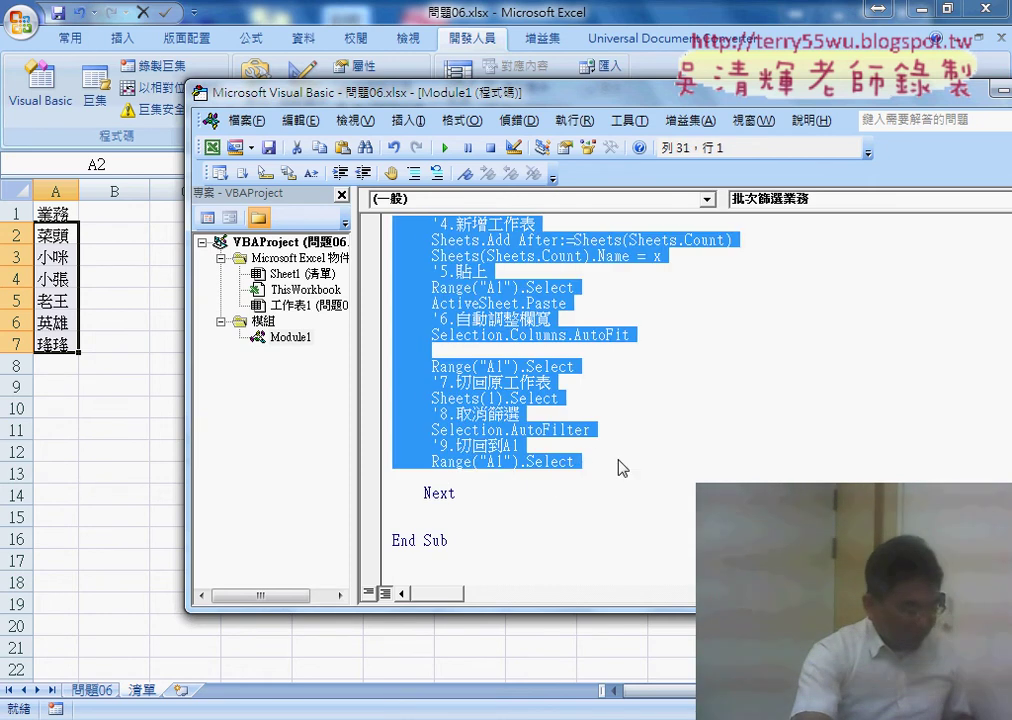
scroll(620, 467, up, 2)
scroll(622, 468, up, 2)
scroll(630, 472, up, 1)
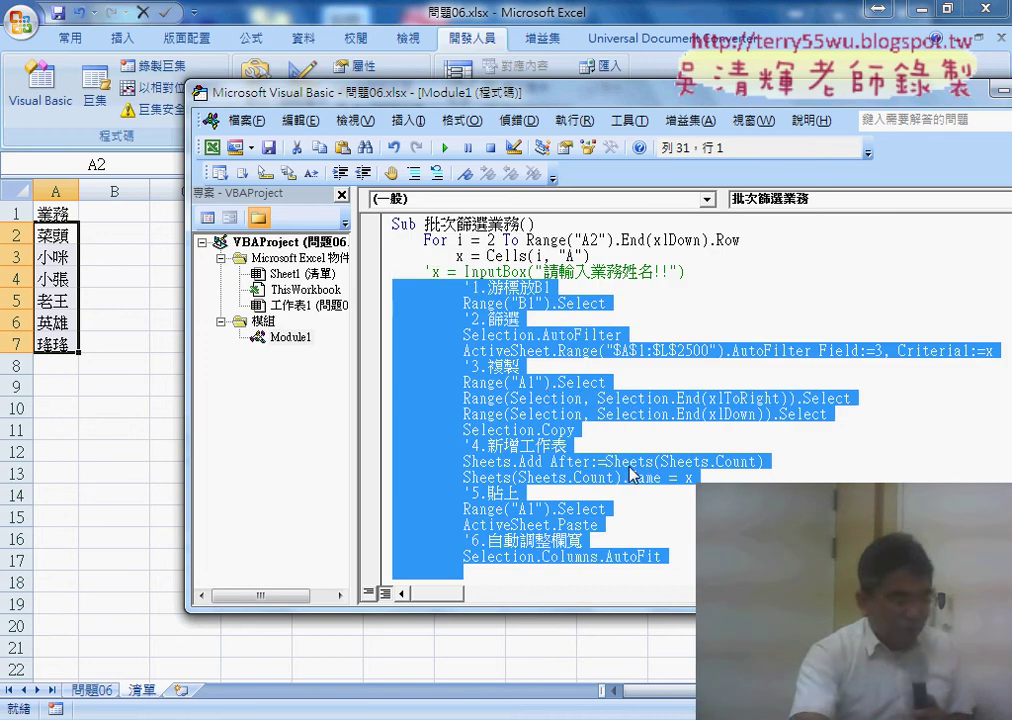
click(425, 271)
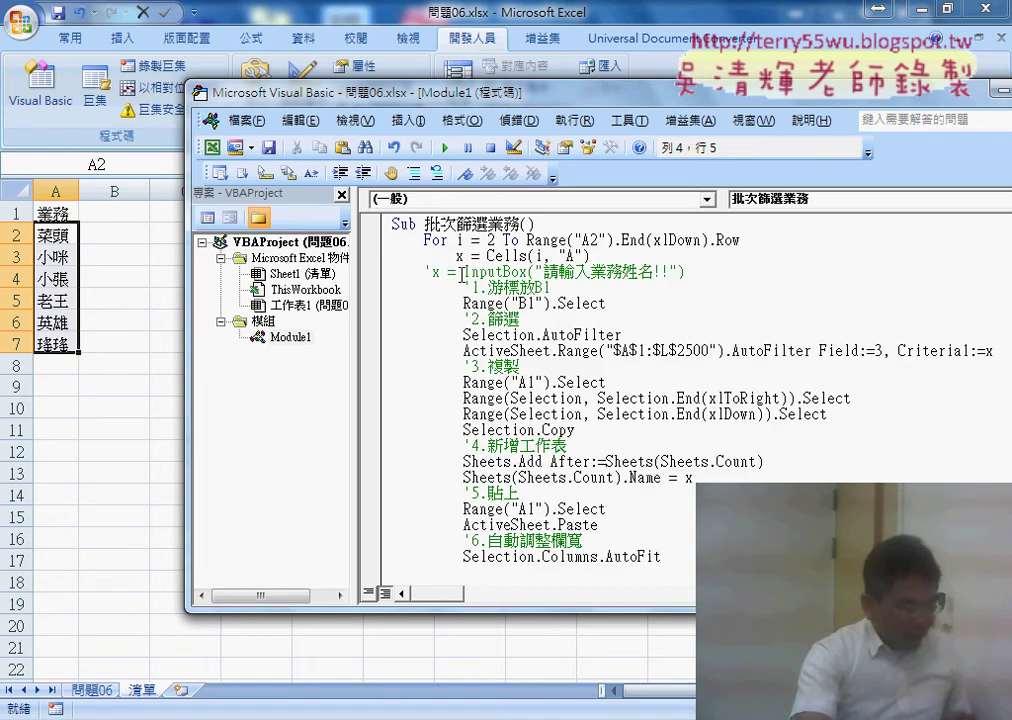
key(Tab)
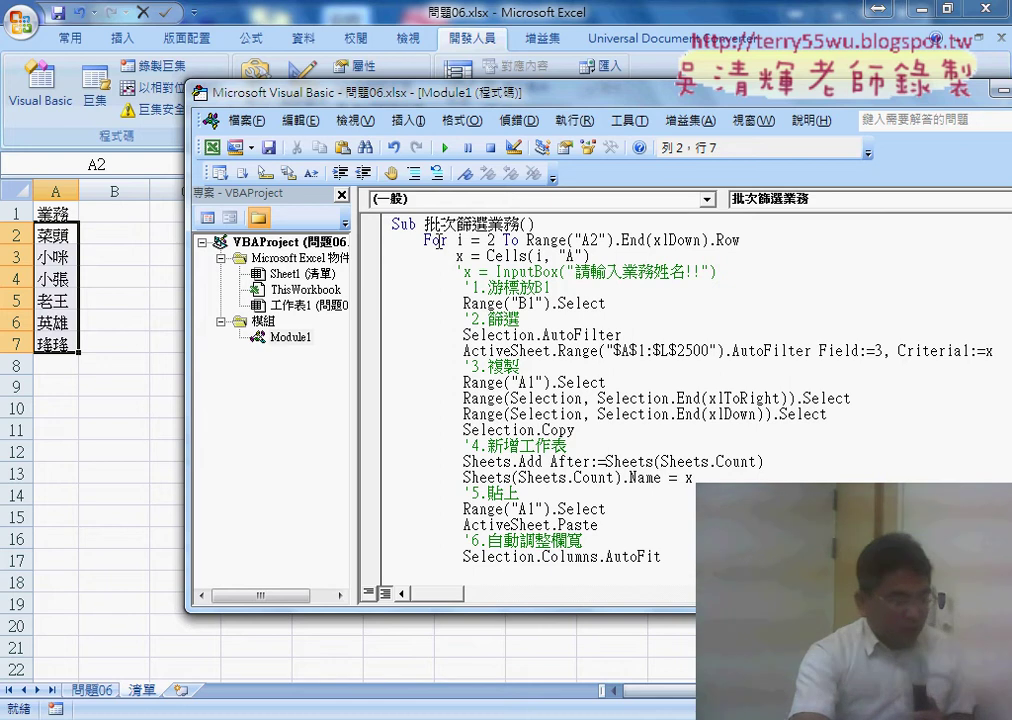
Remove the stray empty lines directly above and below Next
drag(457, 258, 595, 259)
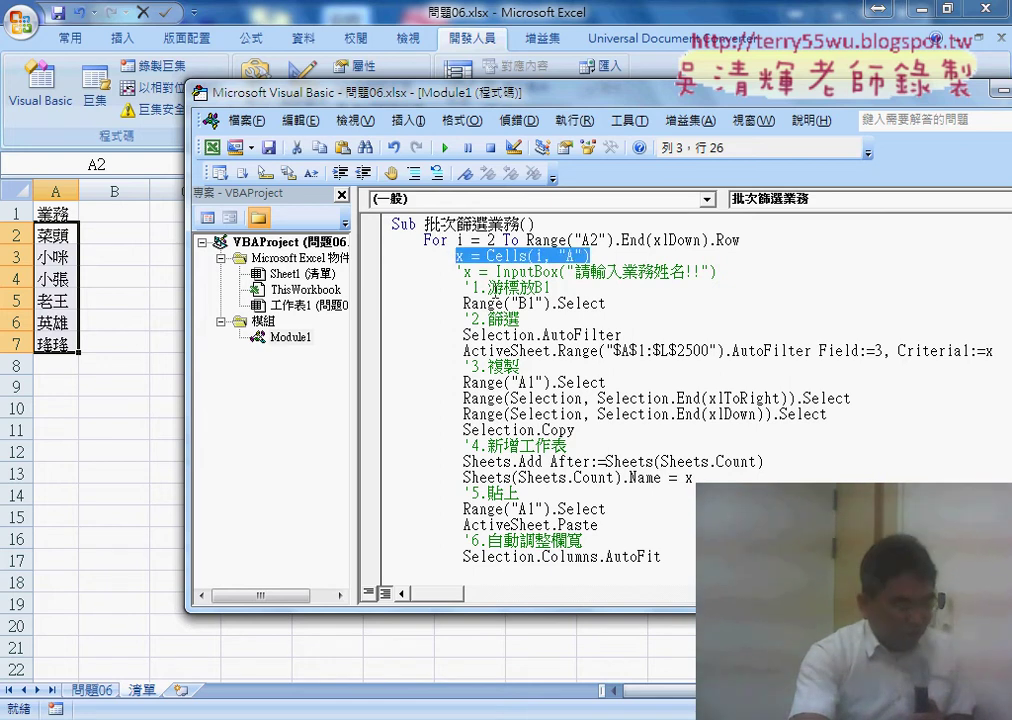
scroll(478, 430, down, 4)
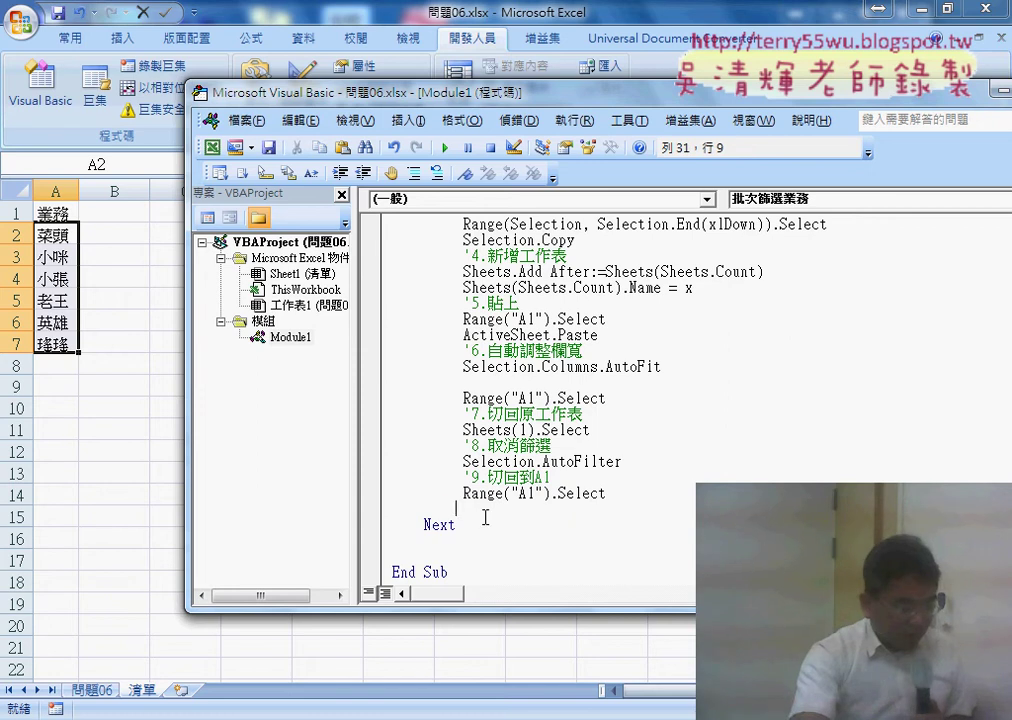
drag(459, 507, 372, 511)
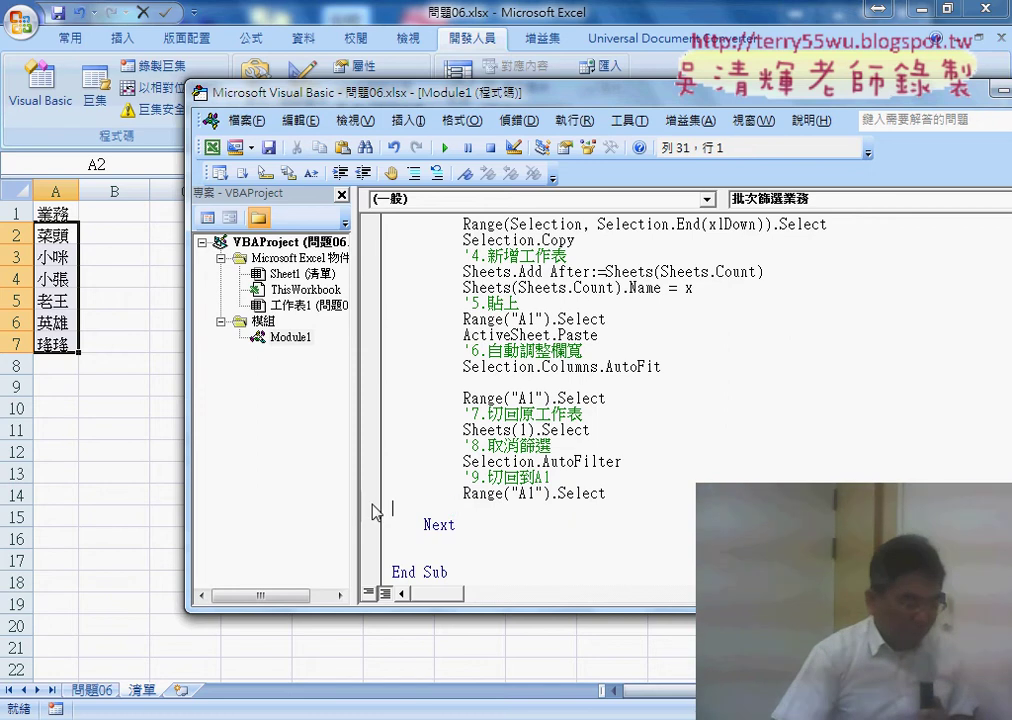
key(Delete)
drag(399, 524, 404, 545)
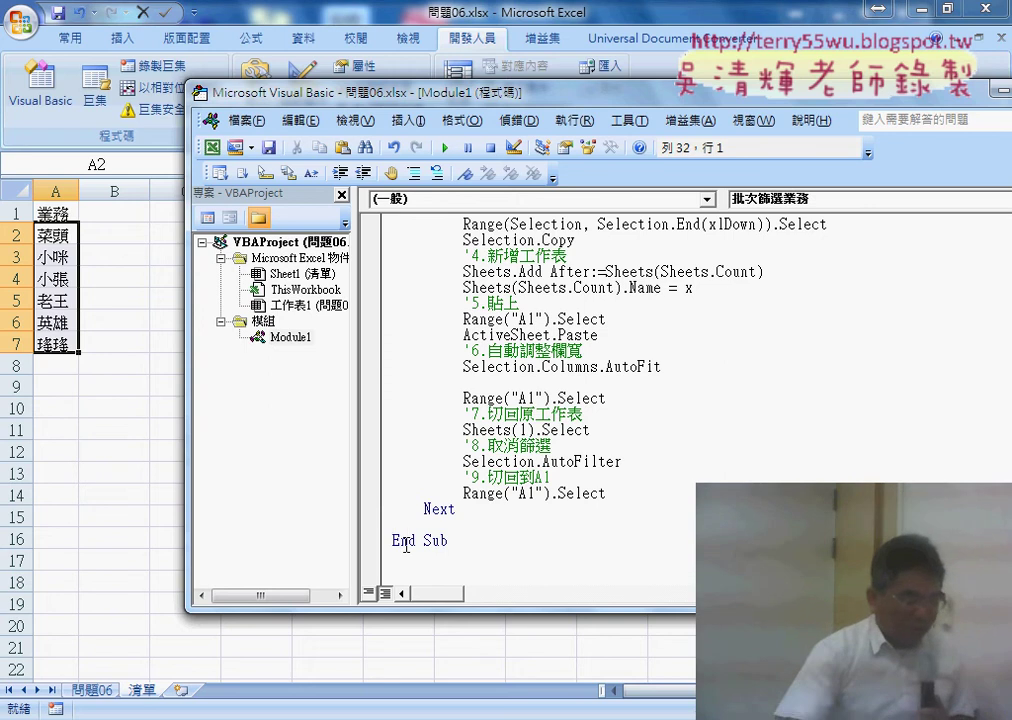
key(Delete)
scroll(406, 545, up, 4)
scroll(450, 510, up, 1)
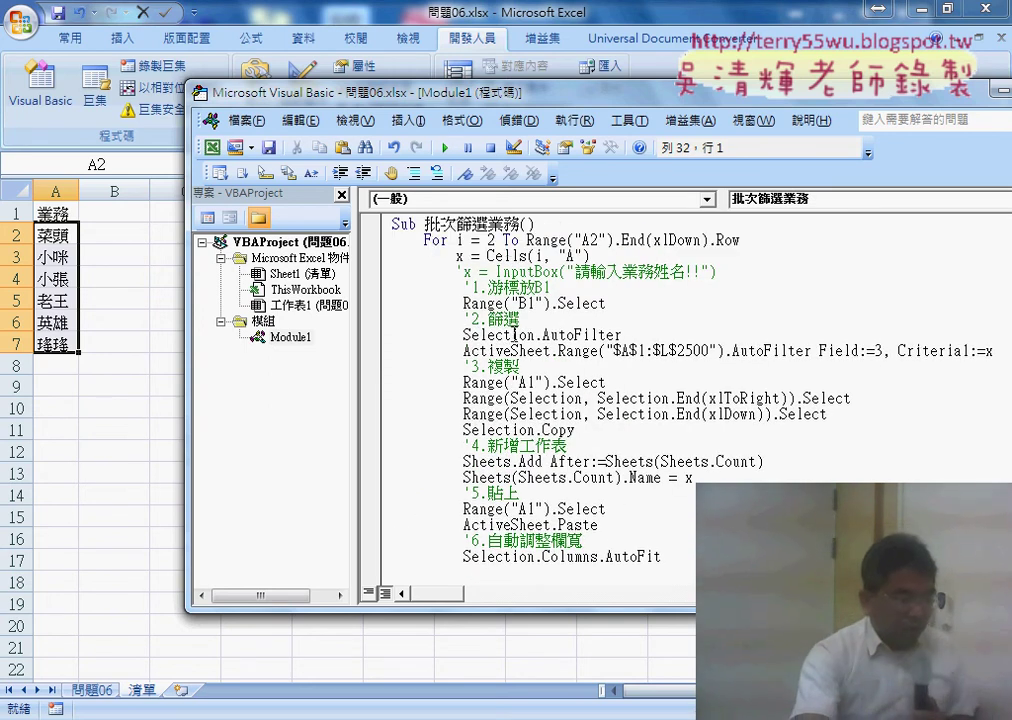
drag(527, 241, 759, 239)
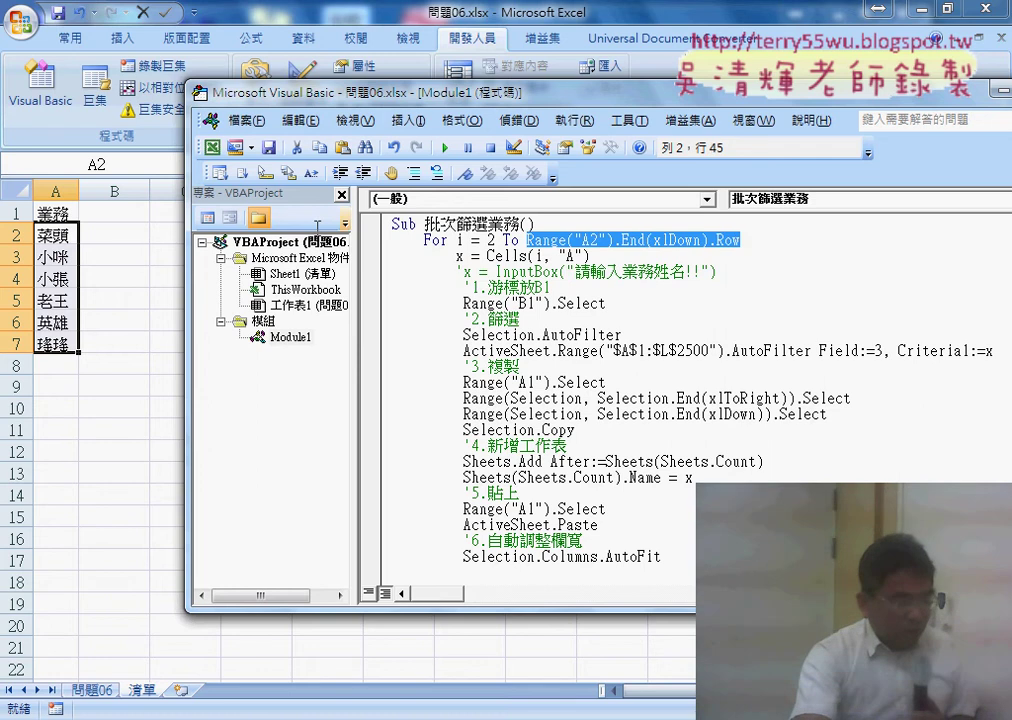
click(513, 255)
double_click(461, 256)
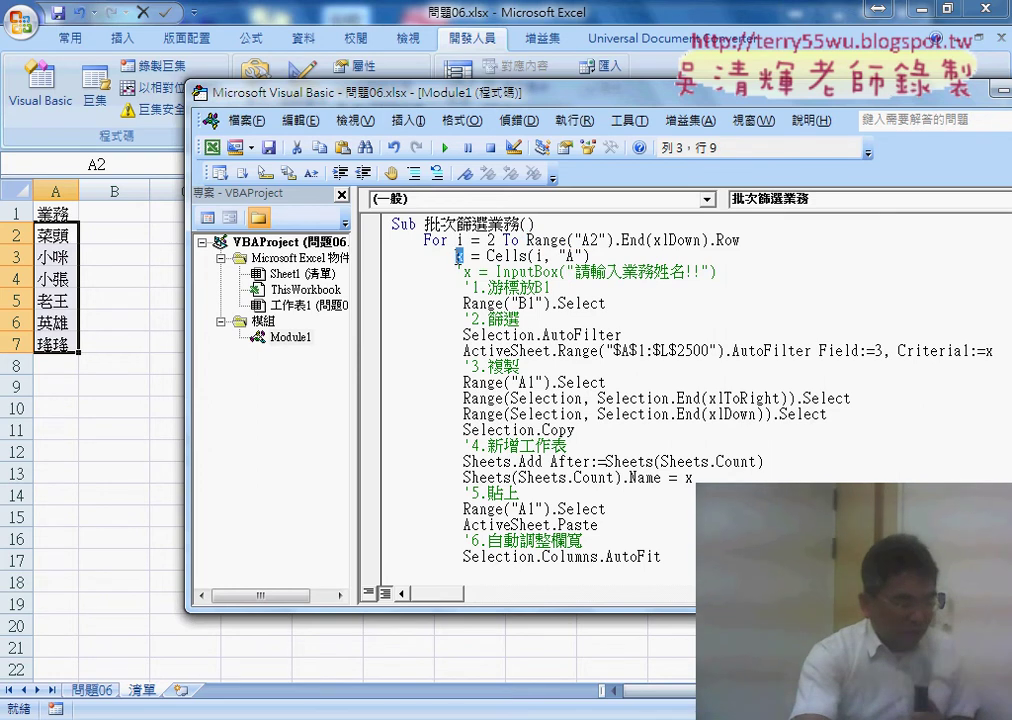
click(485, 303)
scroll(515, 515, down, 1)
scroll(515, 515, down, 2)
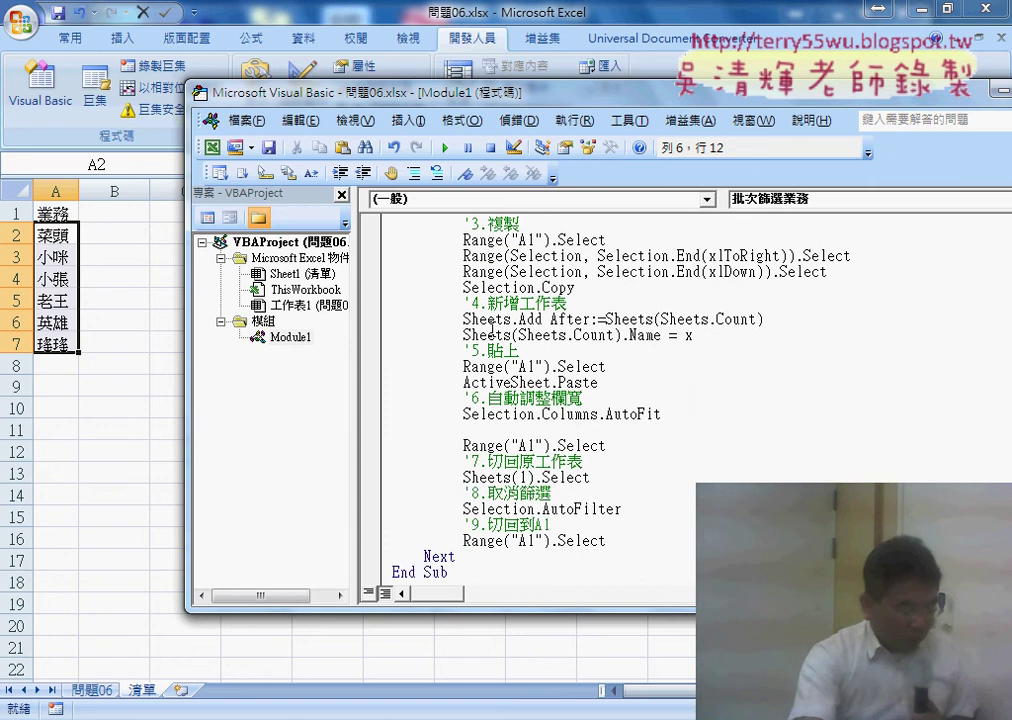
scroll(515, 515, down, 1)
scroll(405, 417, up, 3)
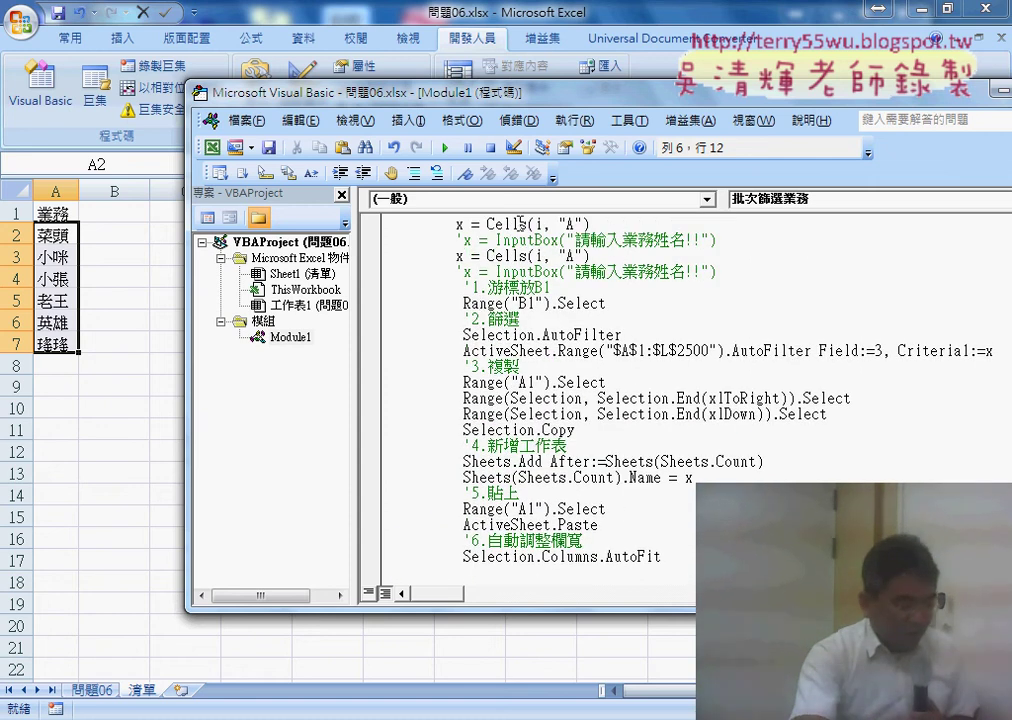
scroll(544, 430, down, 1)
scroll(544, 430, up, 2)
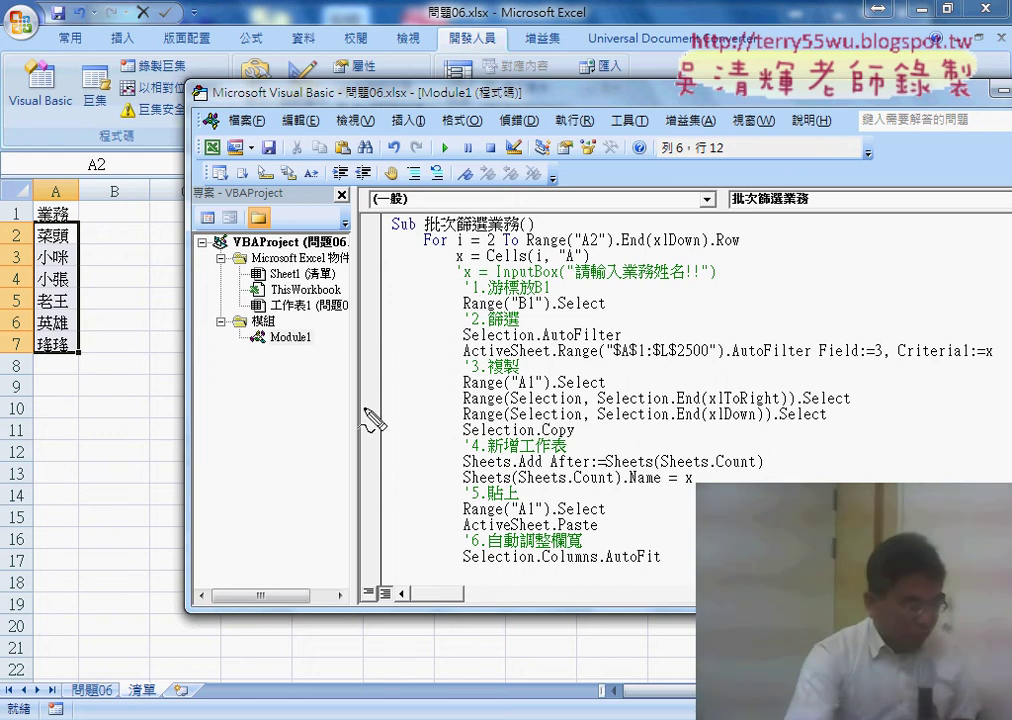
drag(133, 692, 108, 700)
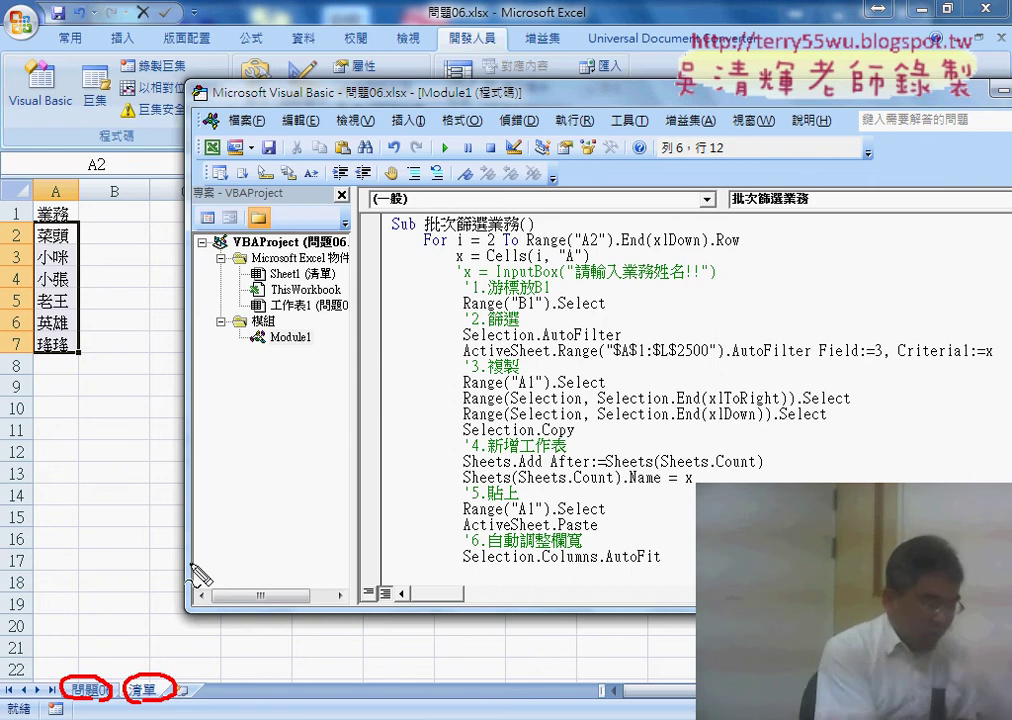
key(Escape)
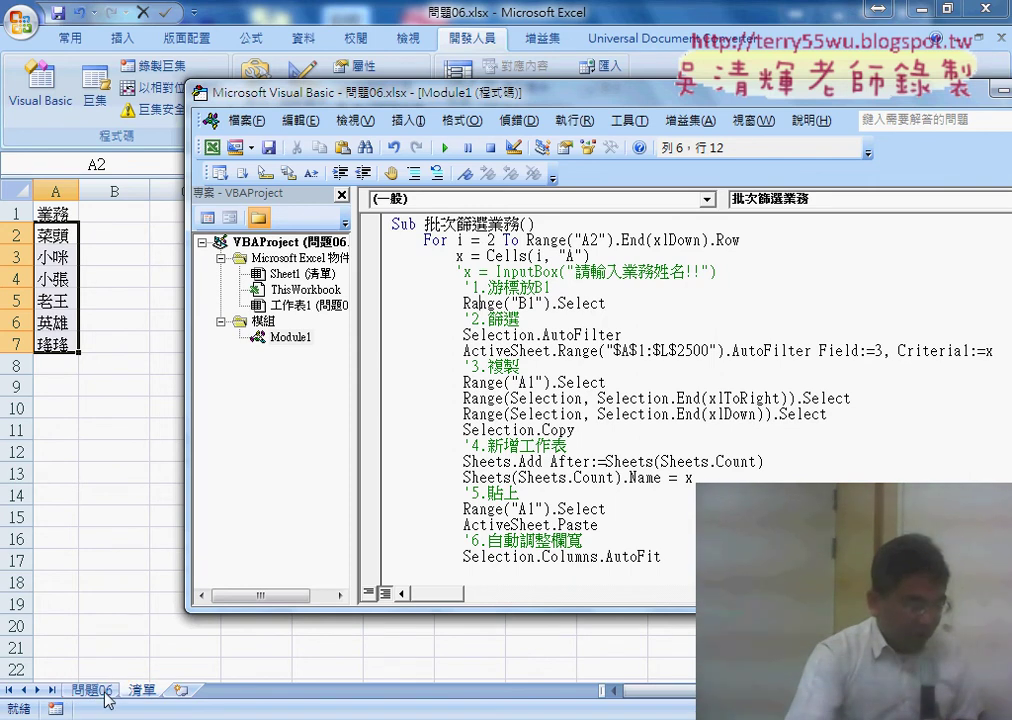
Add an indented Sheets(1).Select statement under Sub 批次篩選業務(), before the For loop
click(553, 228)
key(Return)
key(Return)
key(Up)
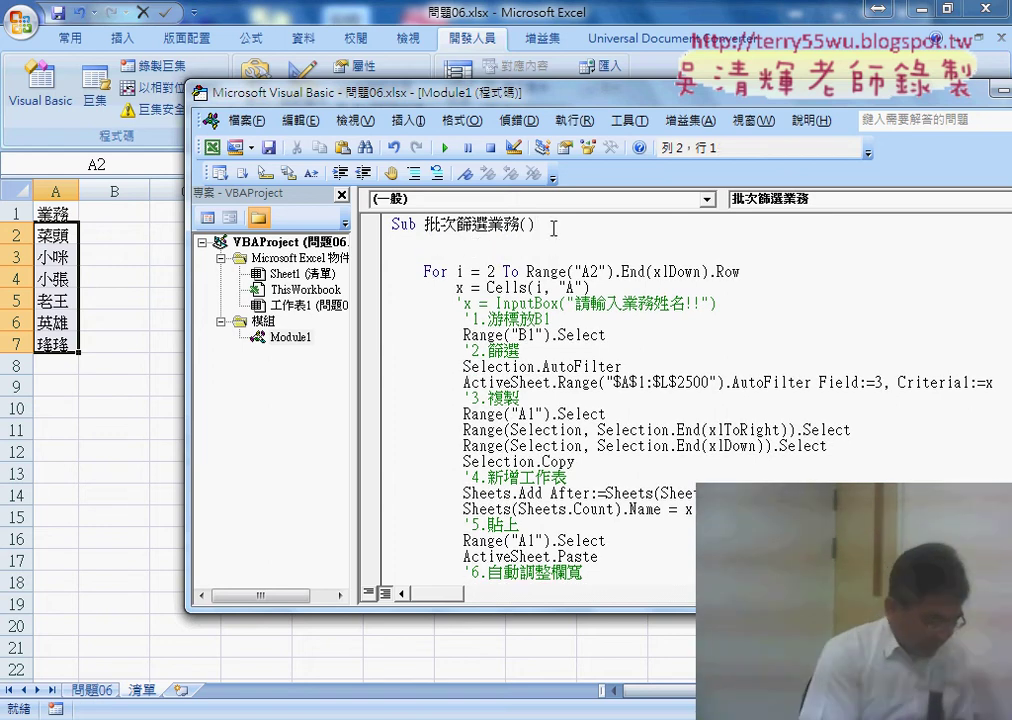
key(Tab)
text(s)
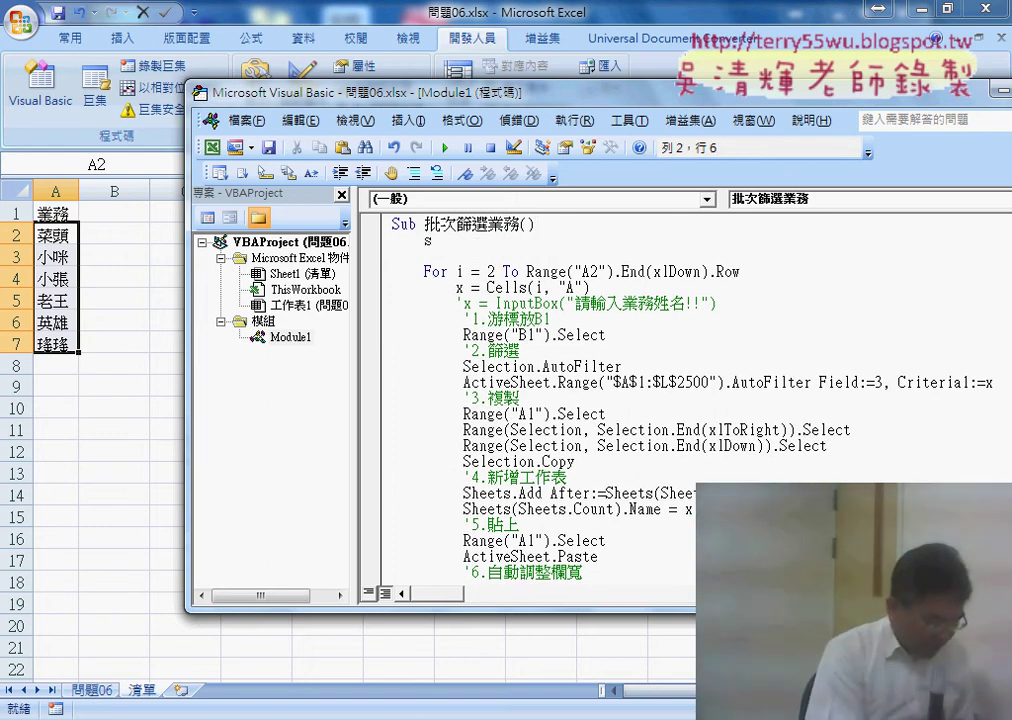
text(heets)
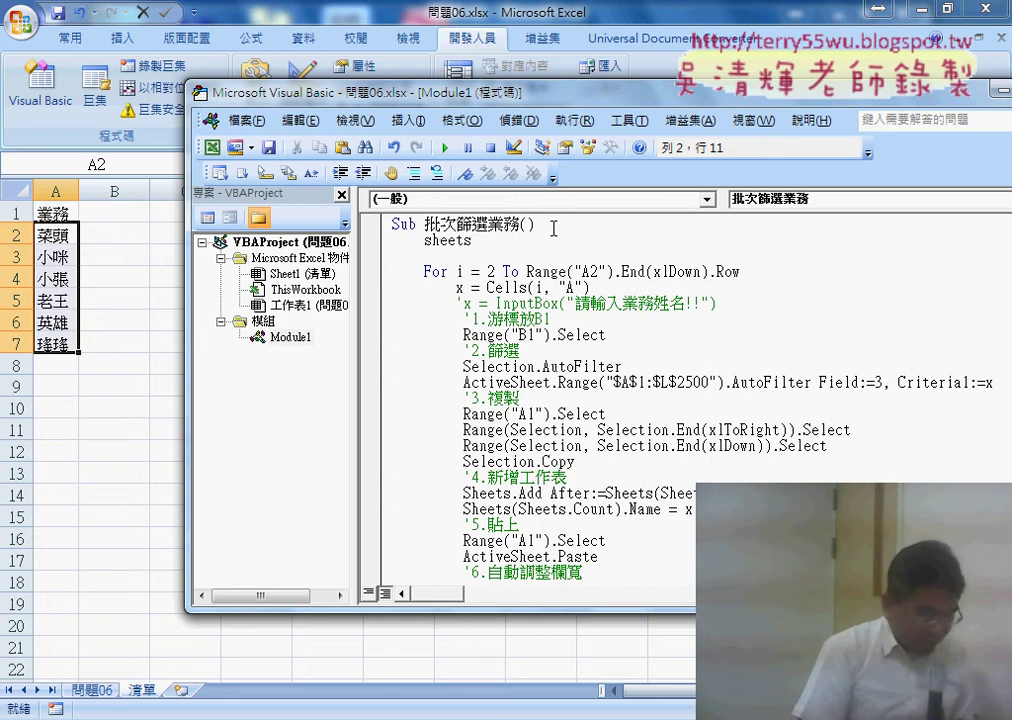
text((1)
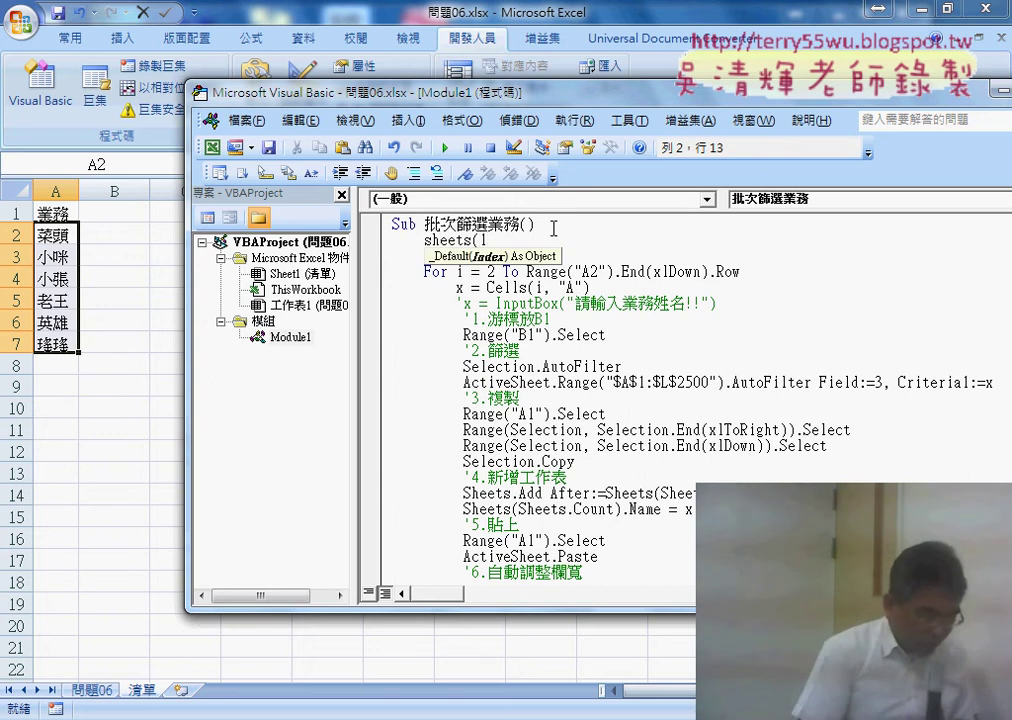
text().)
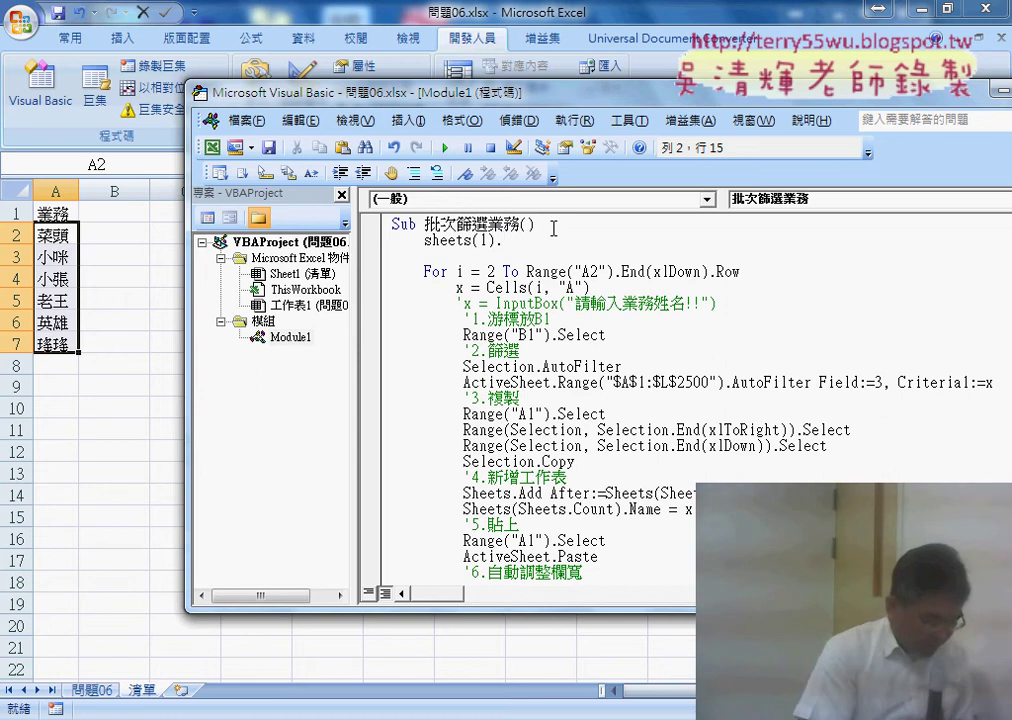
text(x)
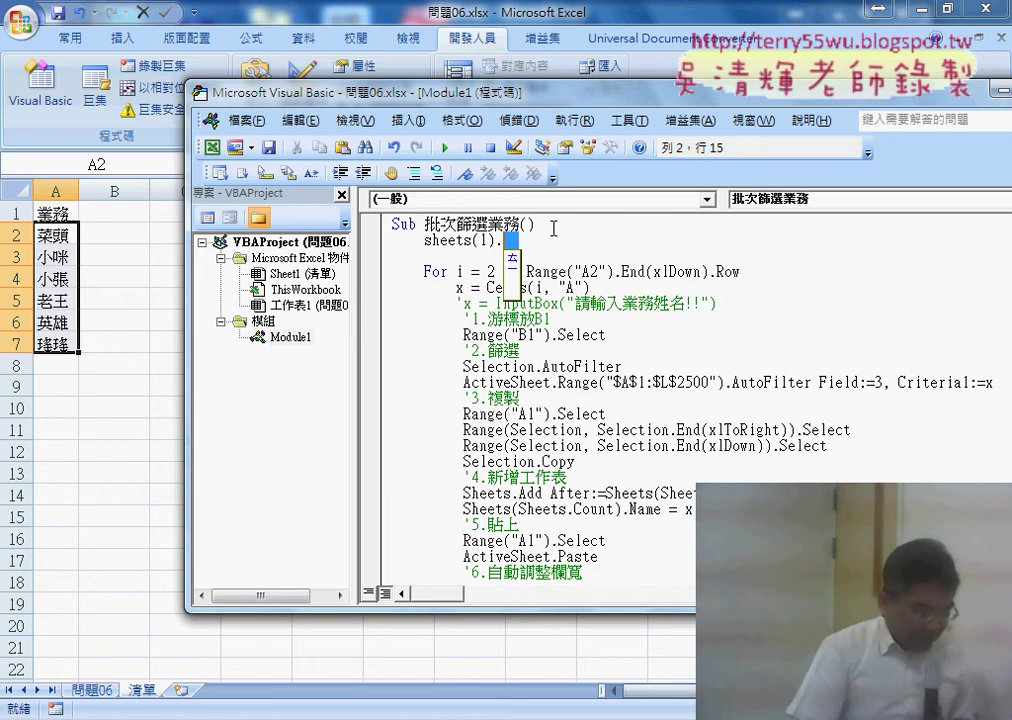
key(BackSpace)
text(s(1).S)
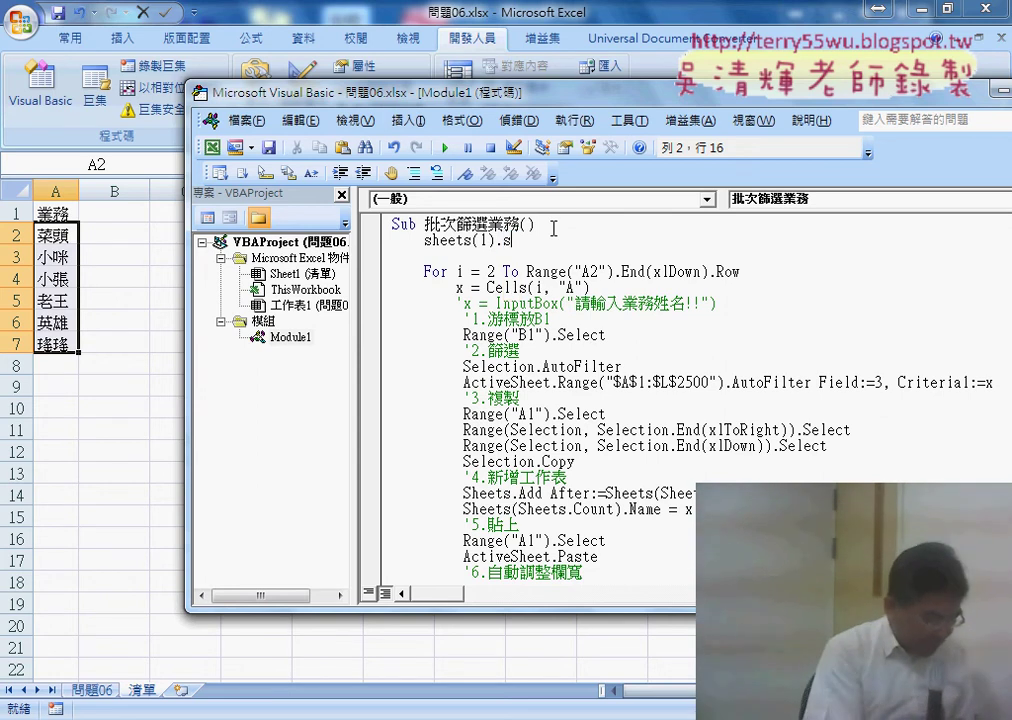
text(elect)
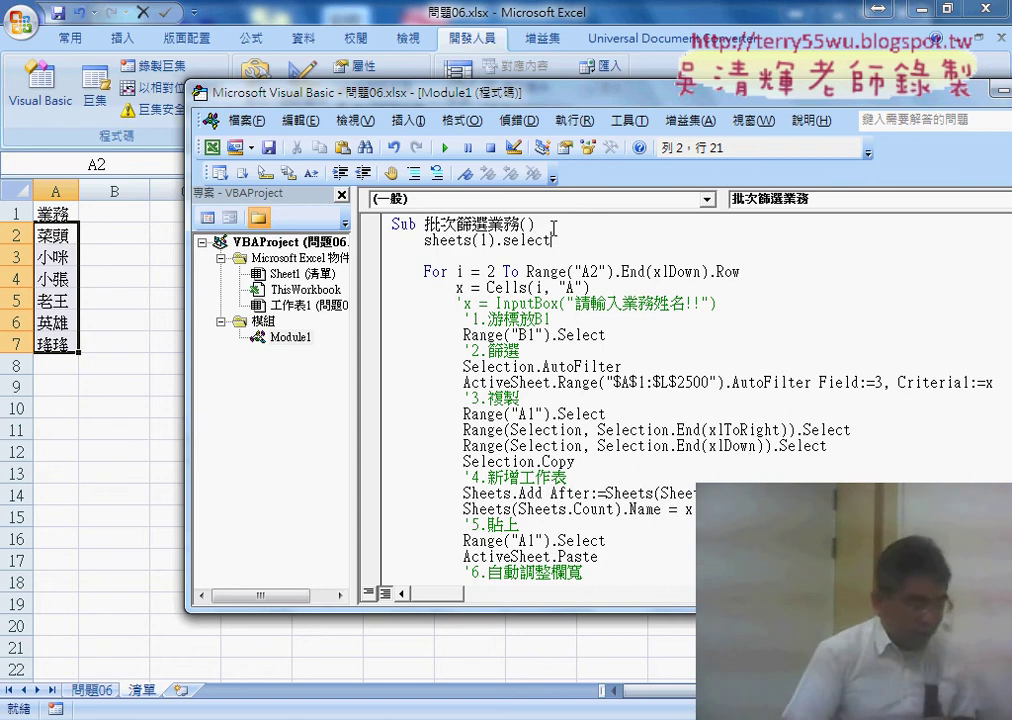
key(Down)
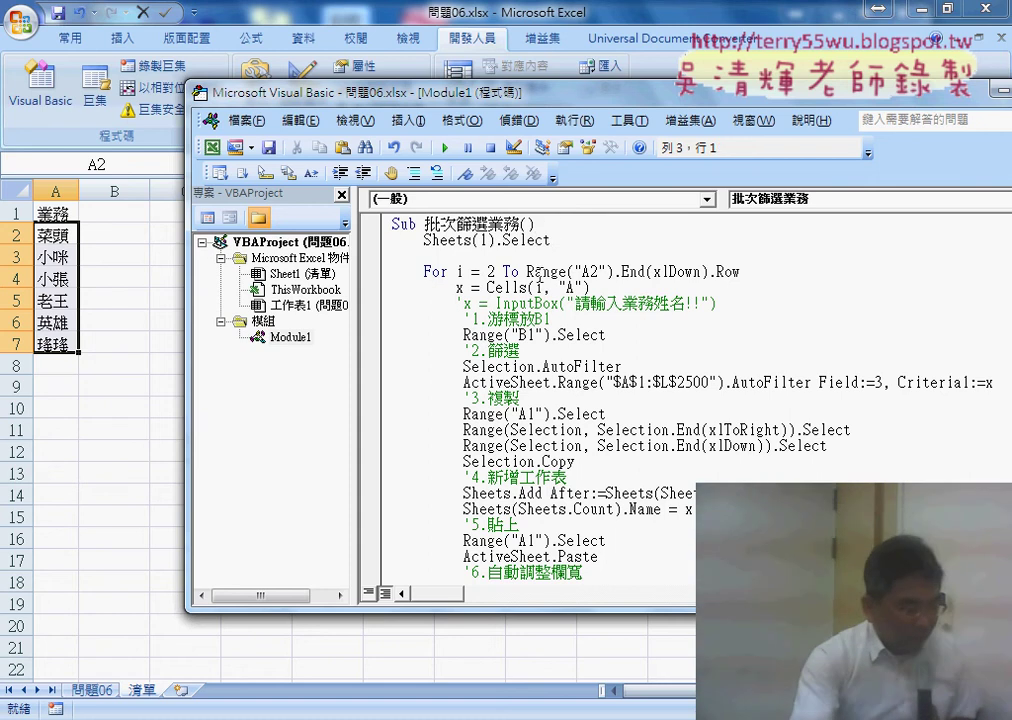
drag(527, 271, 614, 271)
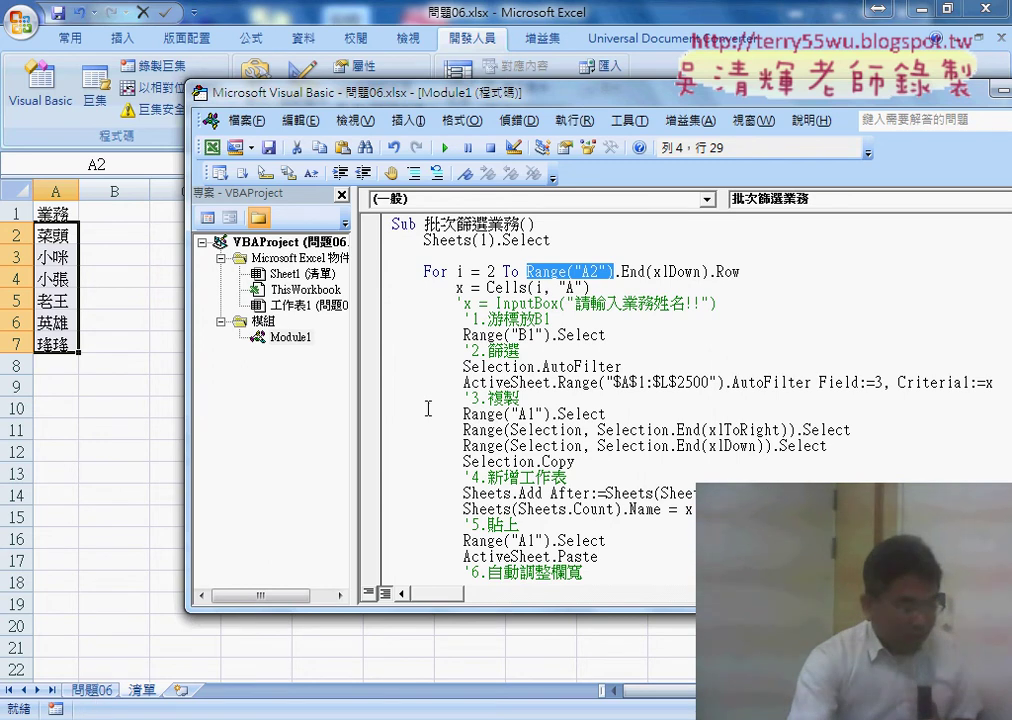
Change the loop bound to Sheets("清單").Range("A2").End(xlDown).Row
drag(487, 288, 514, 288)
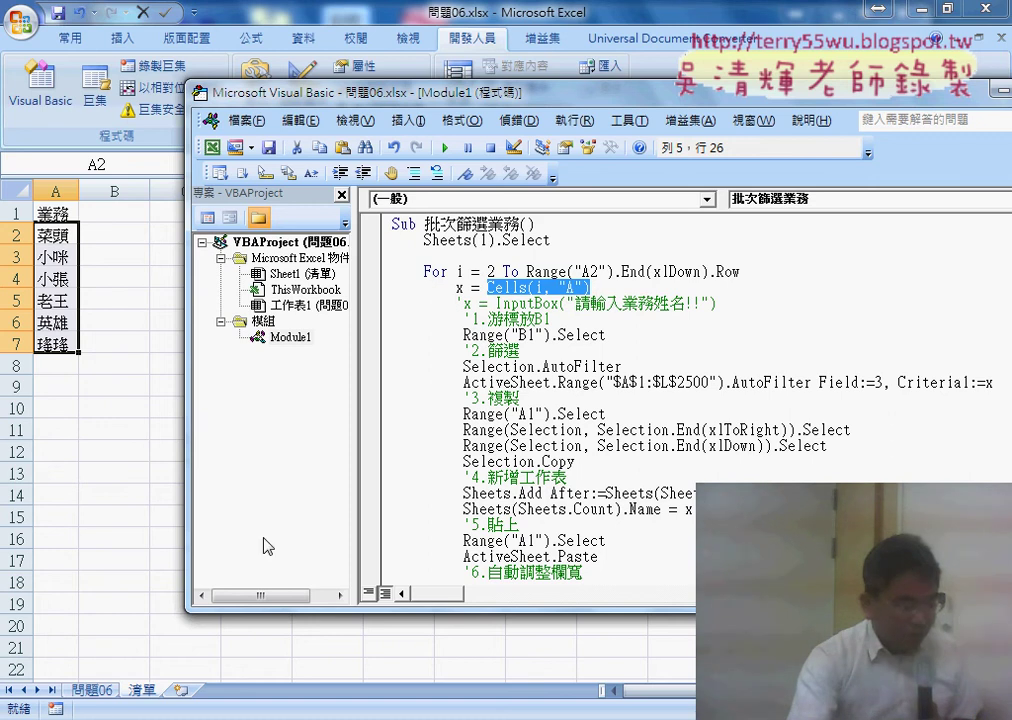
click(594, 288)
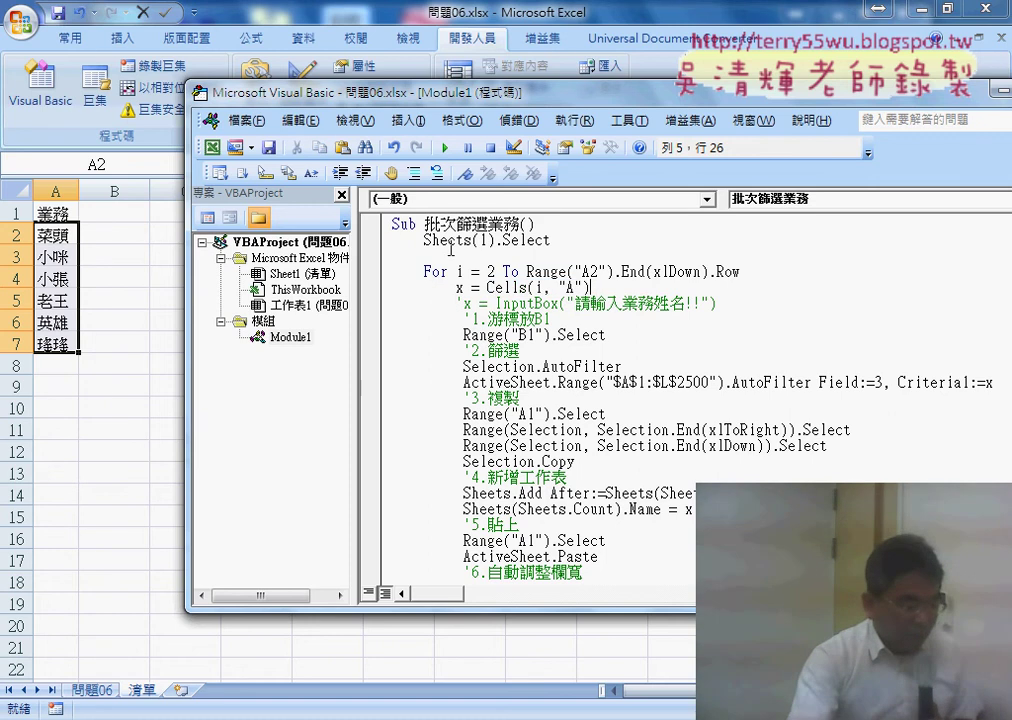
drag(527, 271, 598, 271)
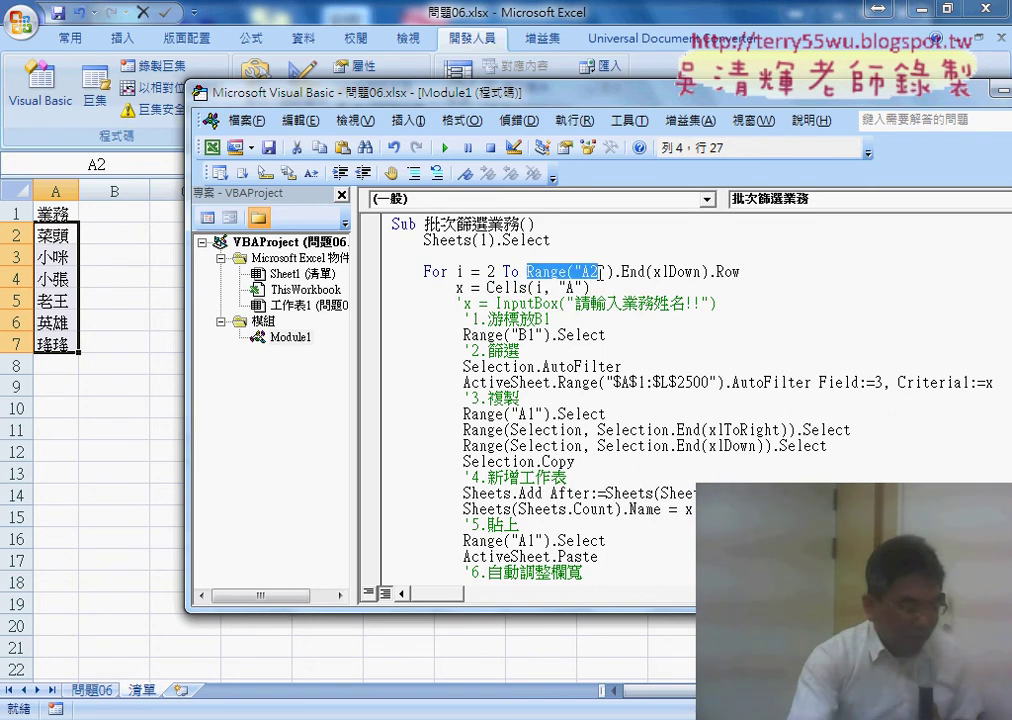
click(533, 271)
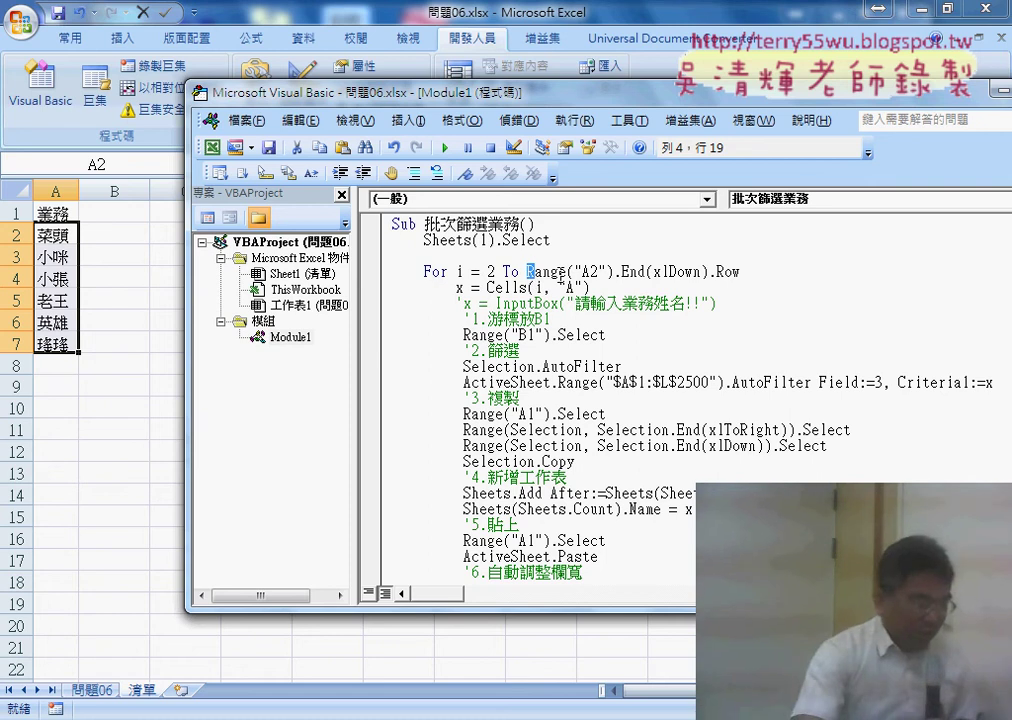
text(s)
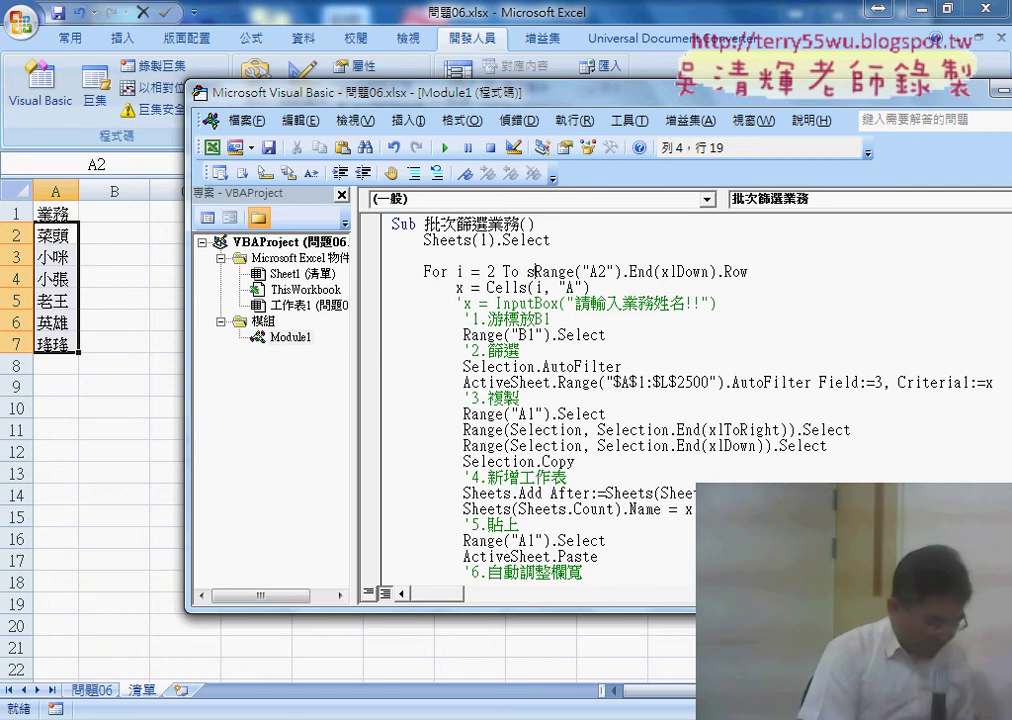
text(h)
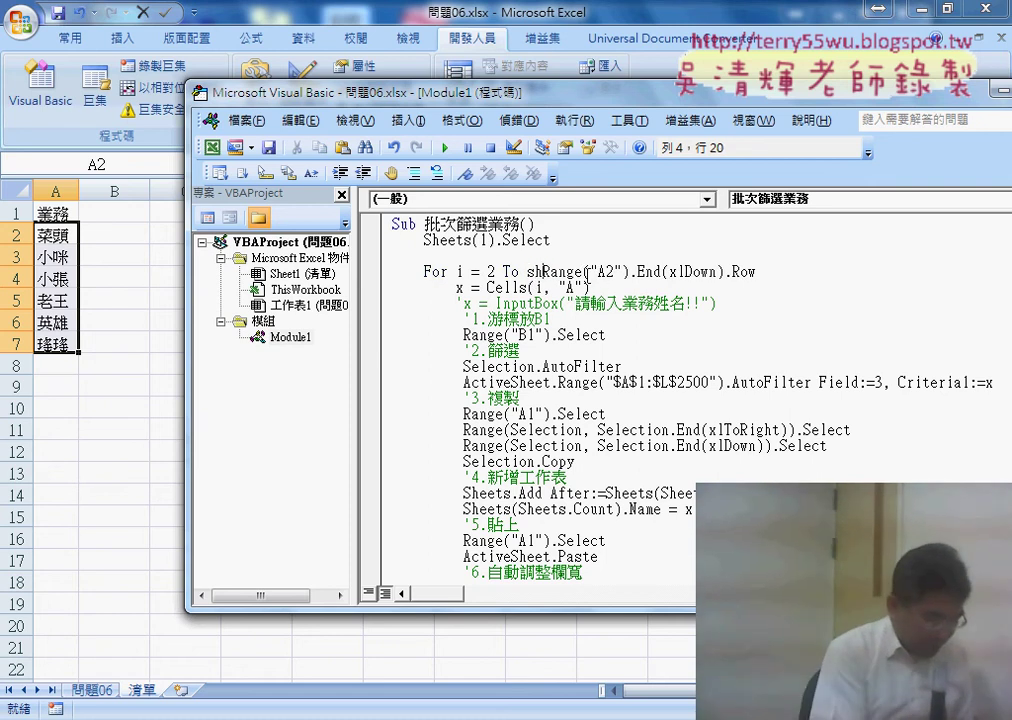
text(eets()
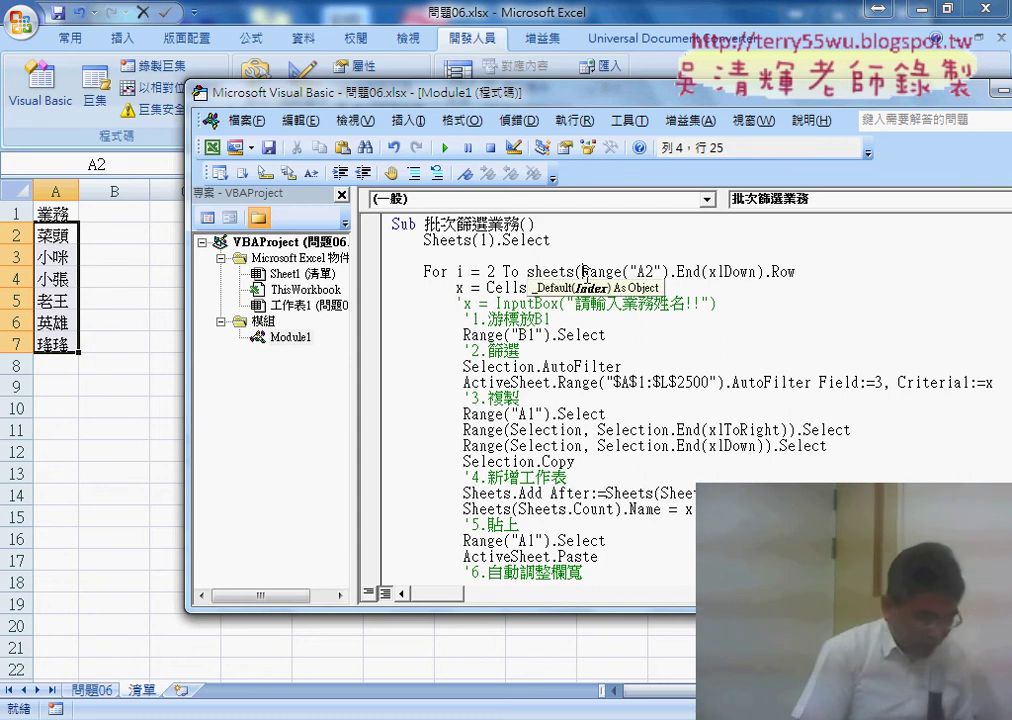
text(")
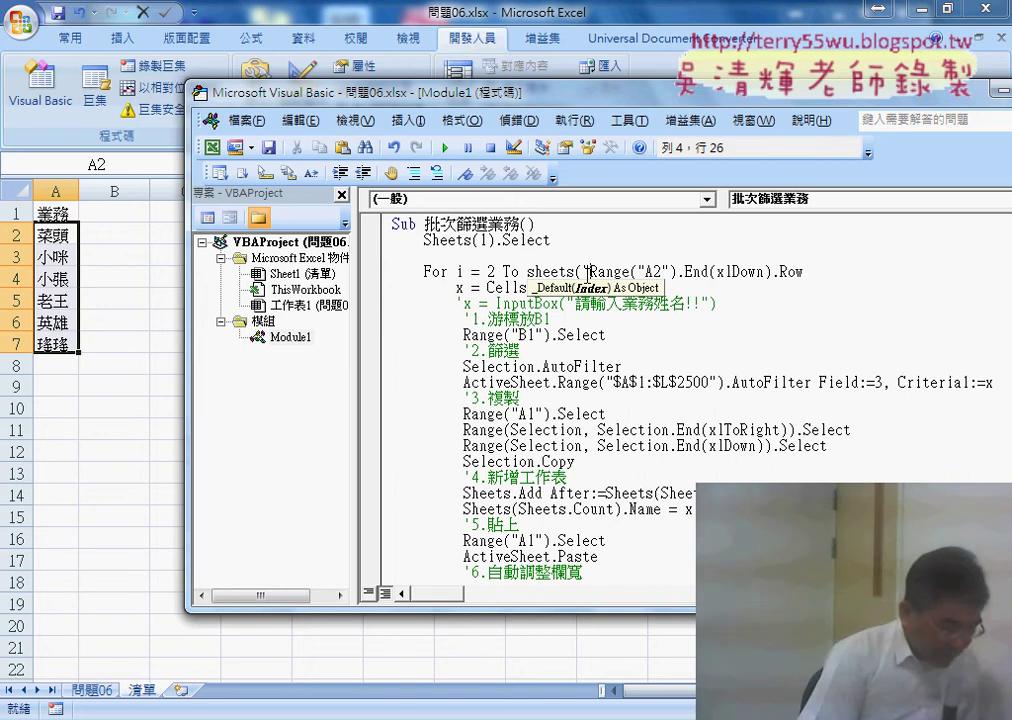
drag(591, 271, 605, 271)
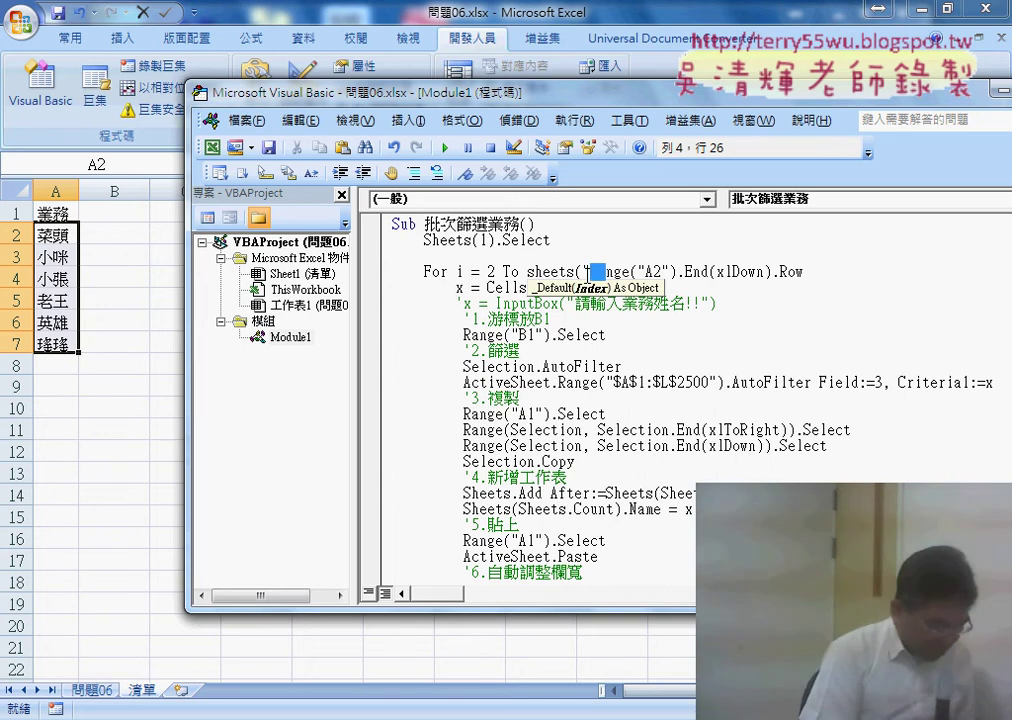
text(請)
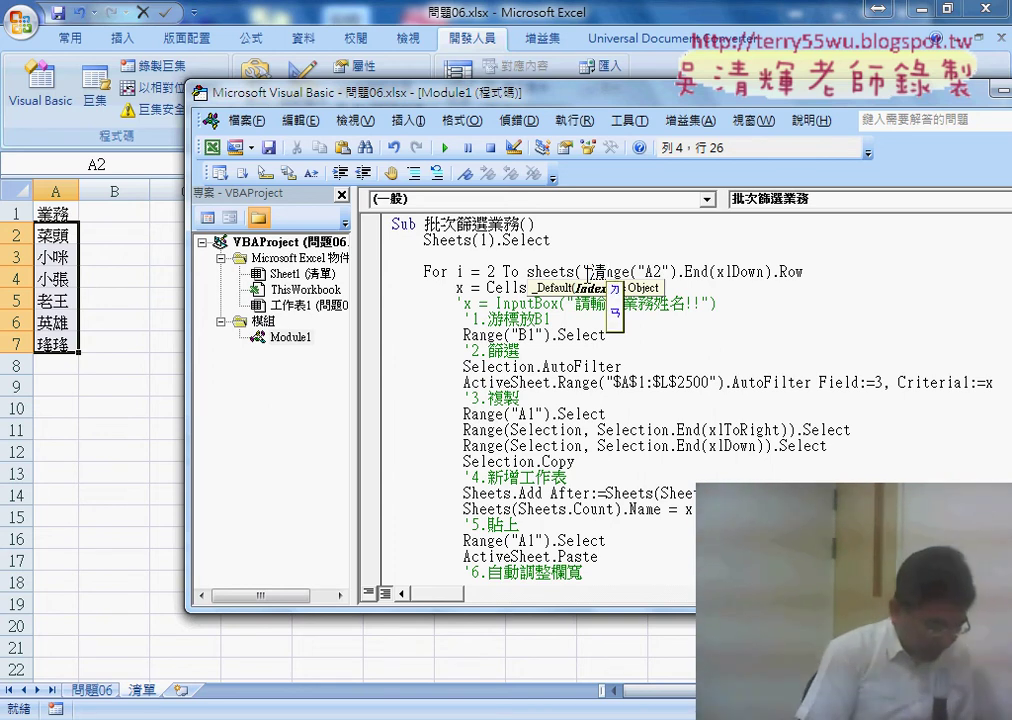
text(清單"))
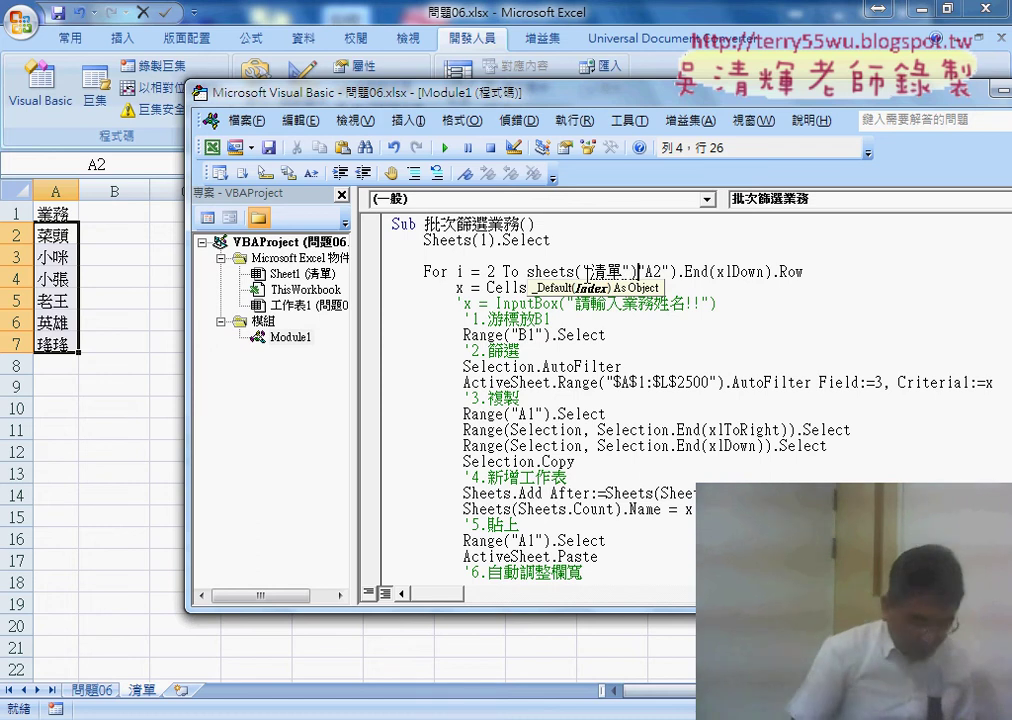
text(.Range()
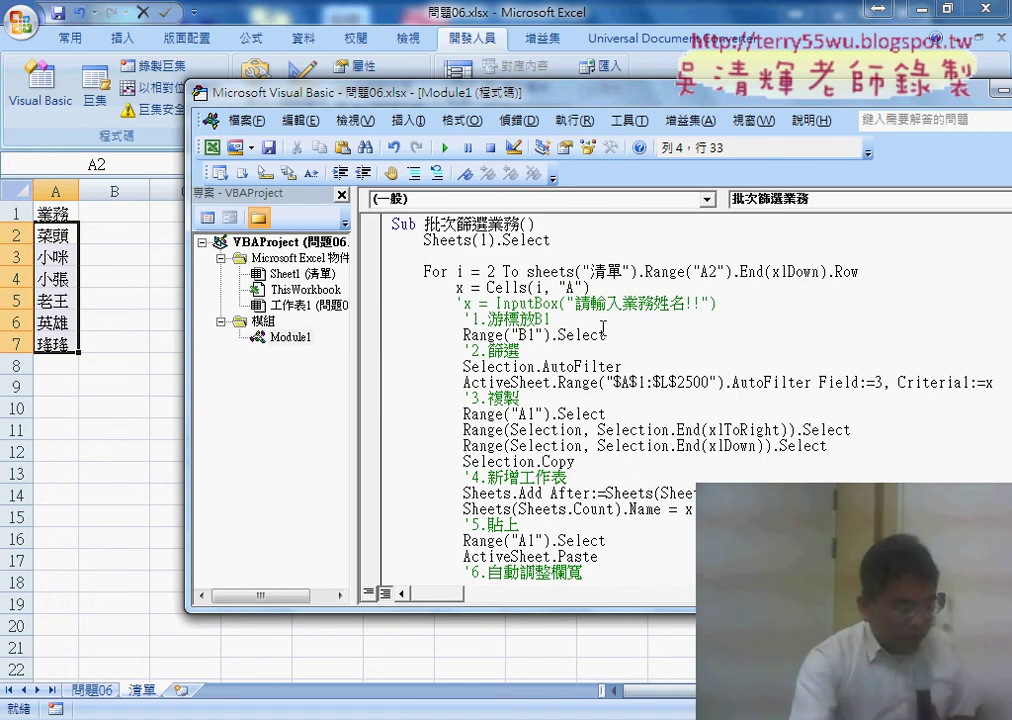
click(577, 287)
Prefix Cells(i, "A") on the x line with the copied Sheets("清單") reference
drag(527, 271, 637, 273)
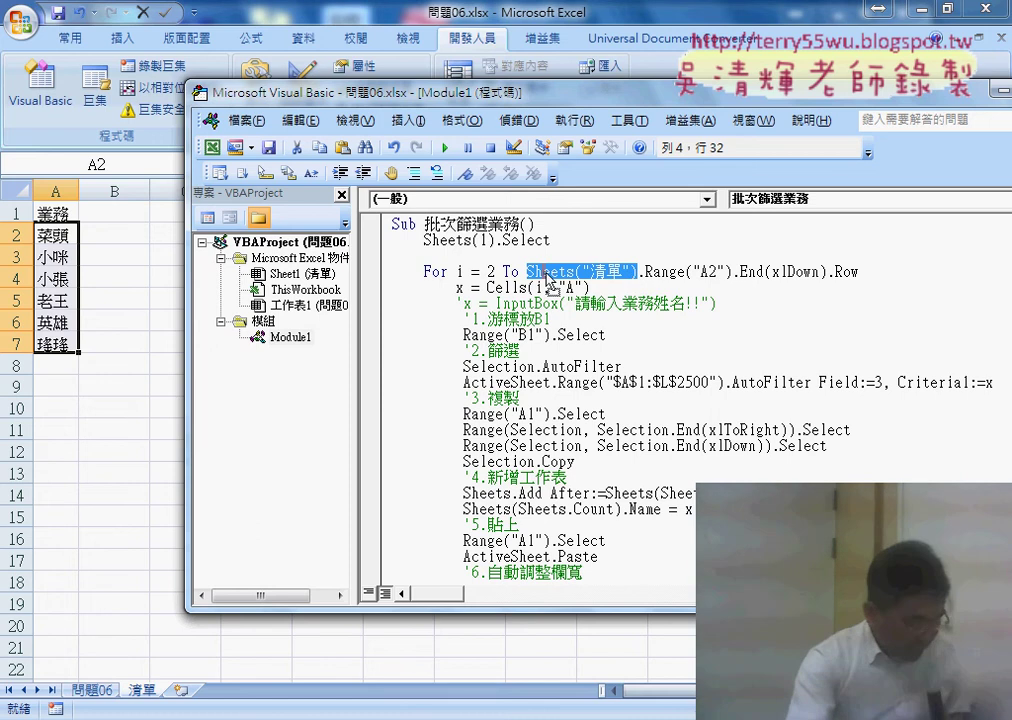
click(486, 288)
text(Sheets("清單"))
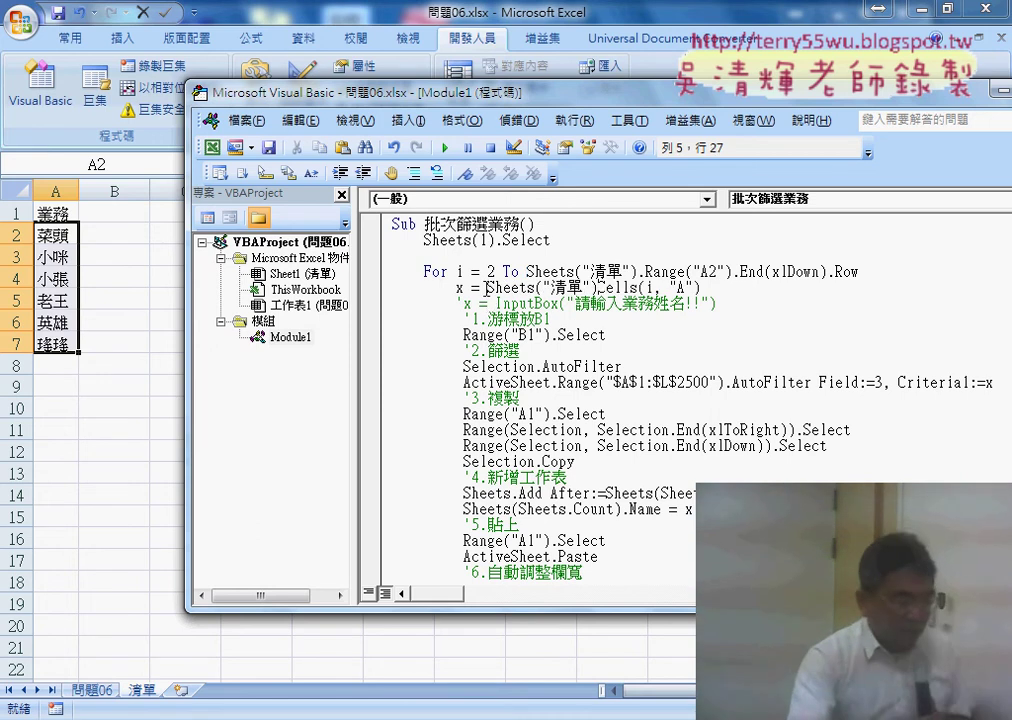
text(.)
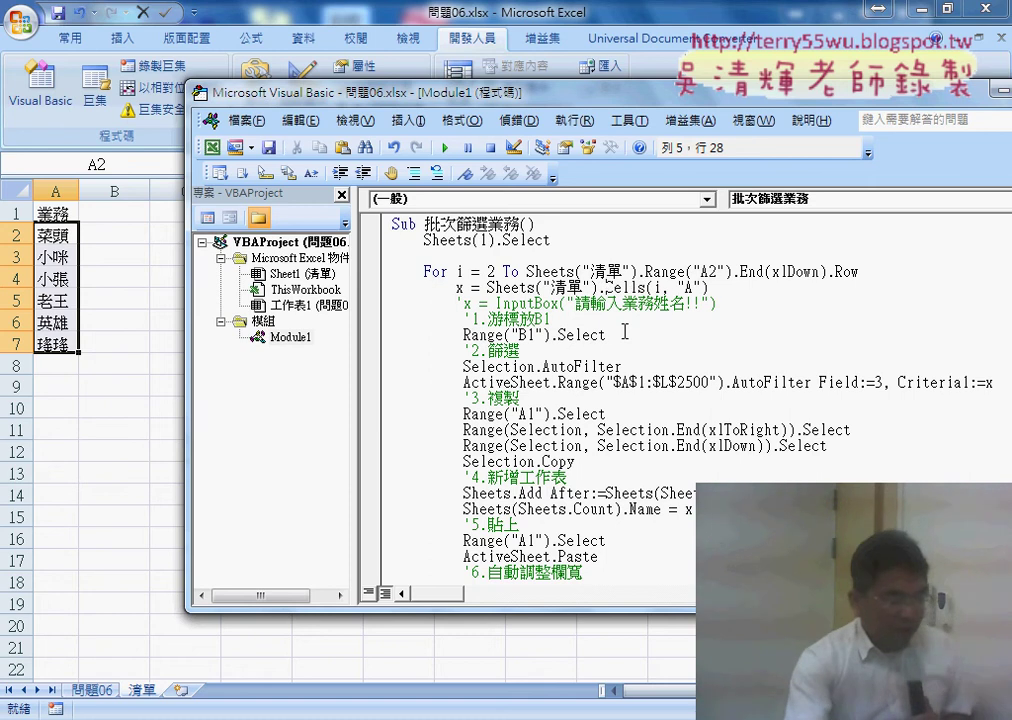
drag(487, 288, 708, 288)
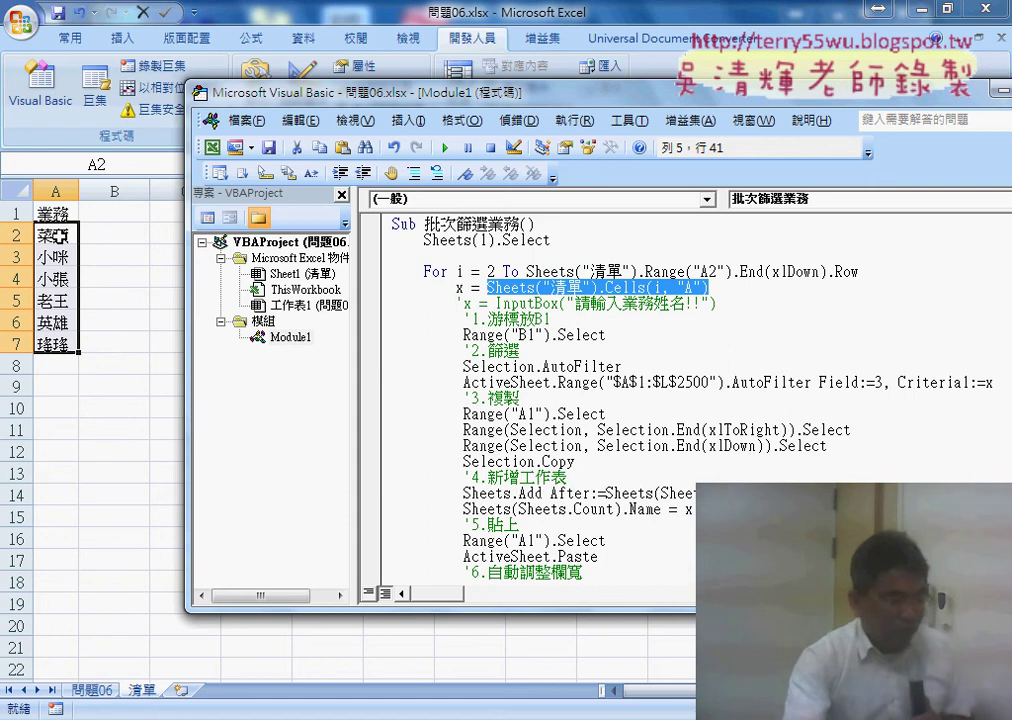
double_click(459, 288)
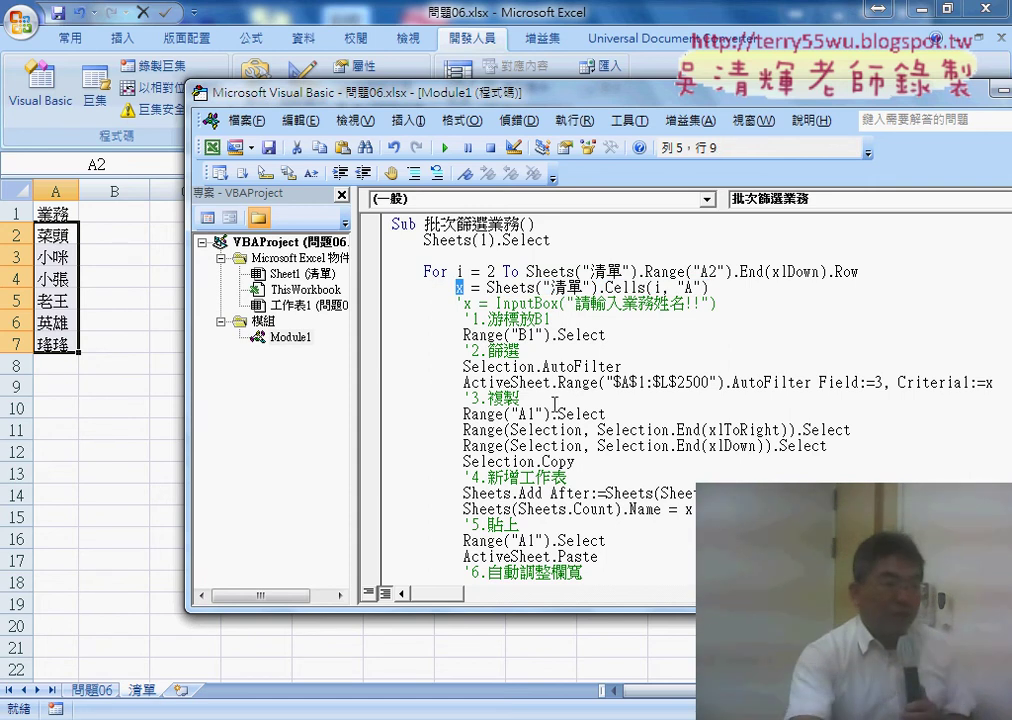
Review the loop body, marking Sheets(1) and the 清單 sheet reference in red
scroll(554, 404, down, 2)
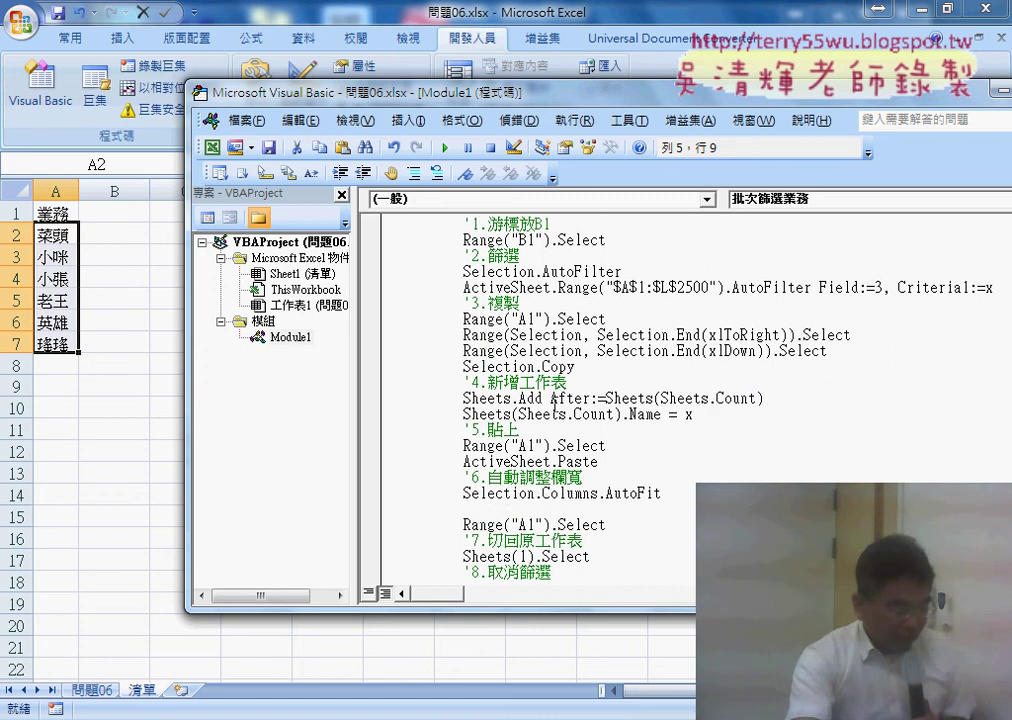
scroll(554, 404, down, 2)
scroll(554, 404, up, 1)
scroll(554, 404, up, 3)
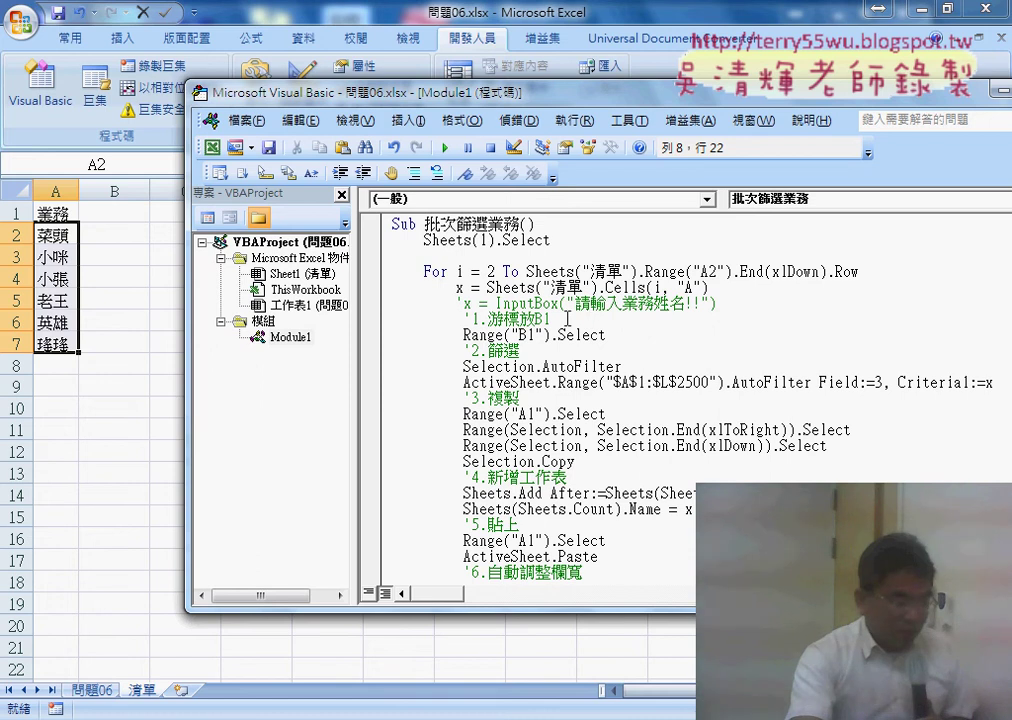
scroll(492, 318, down, 1)
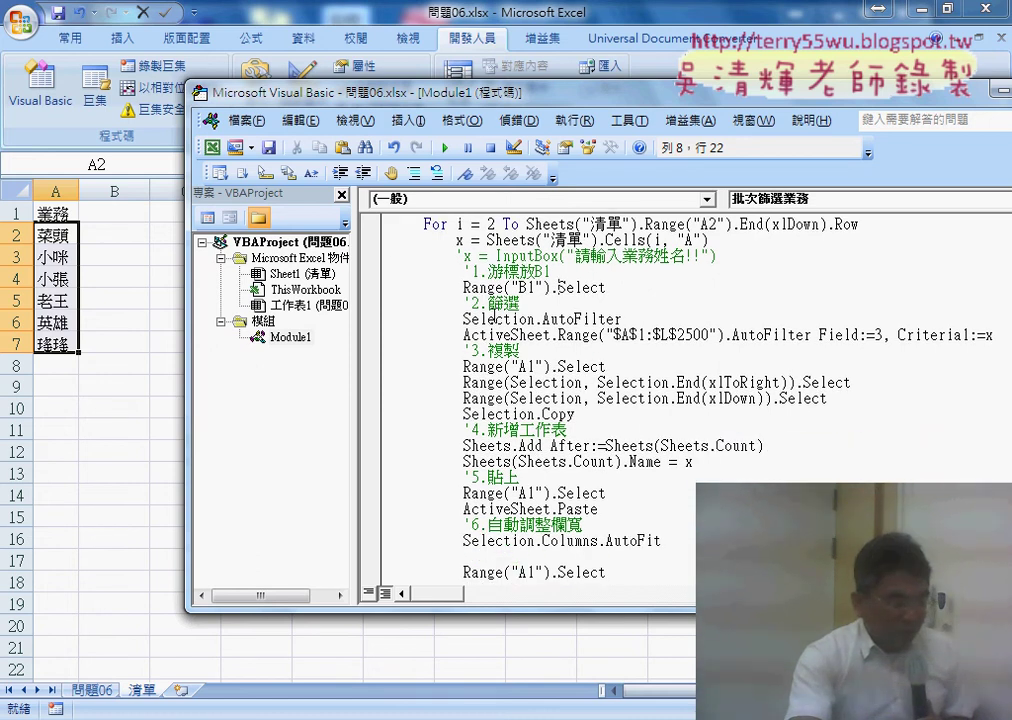
click(375, 256)
scroll(411, 361, down, 3)
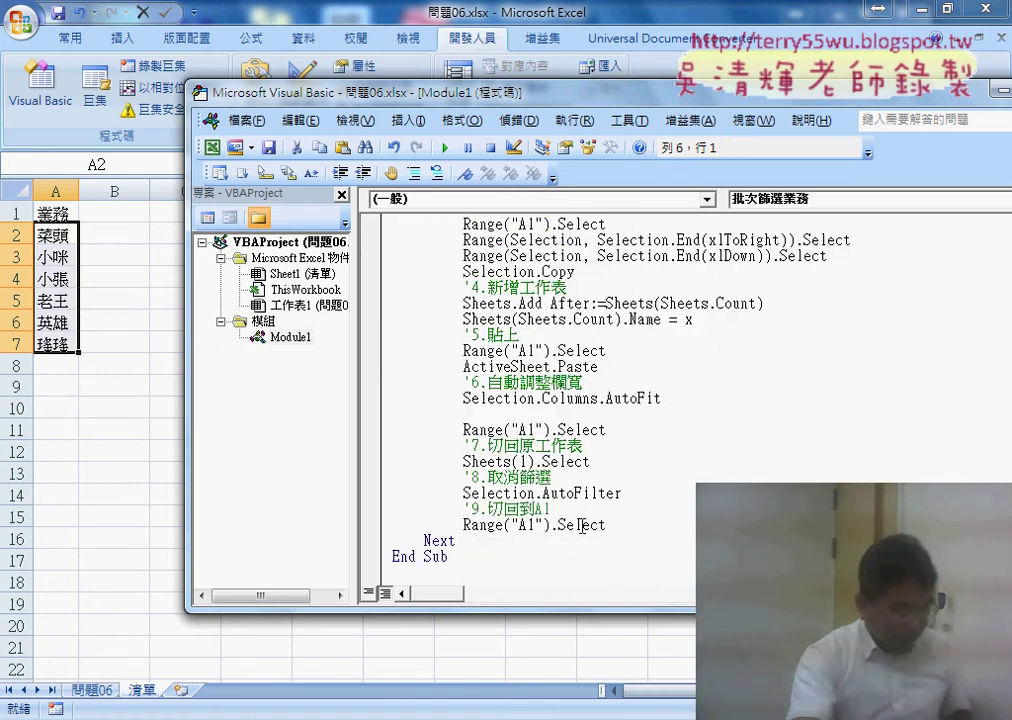
shift+click(636, 528)
scroll(639, 537, up, 4)
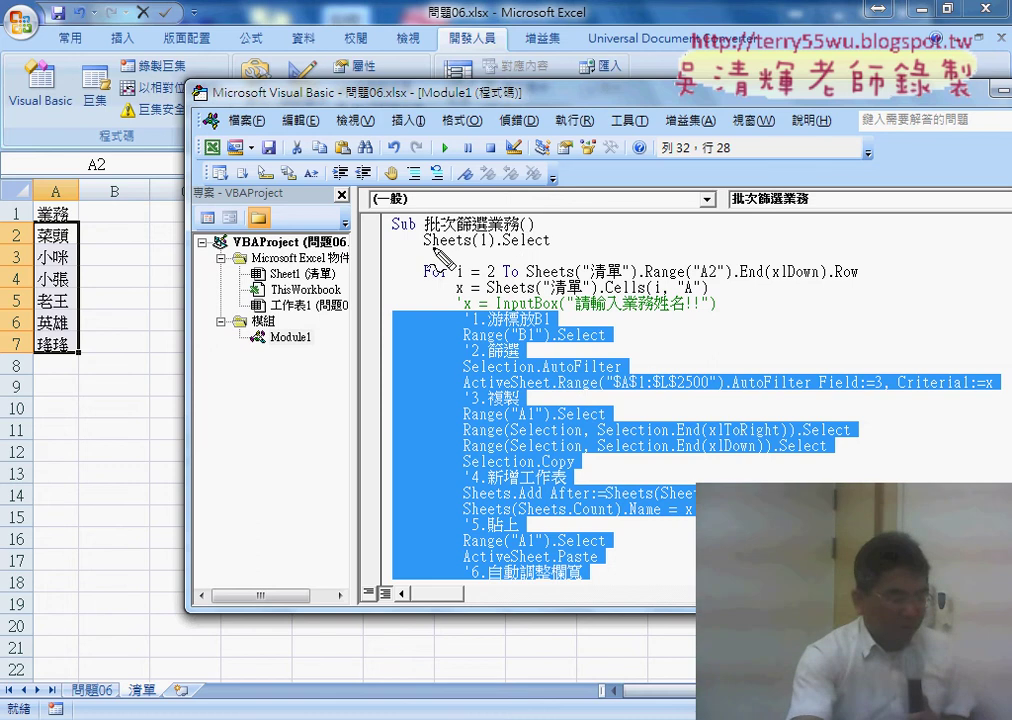
drag(433, 248, 601, 281)
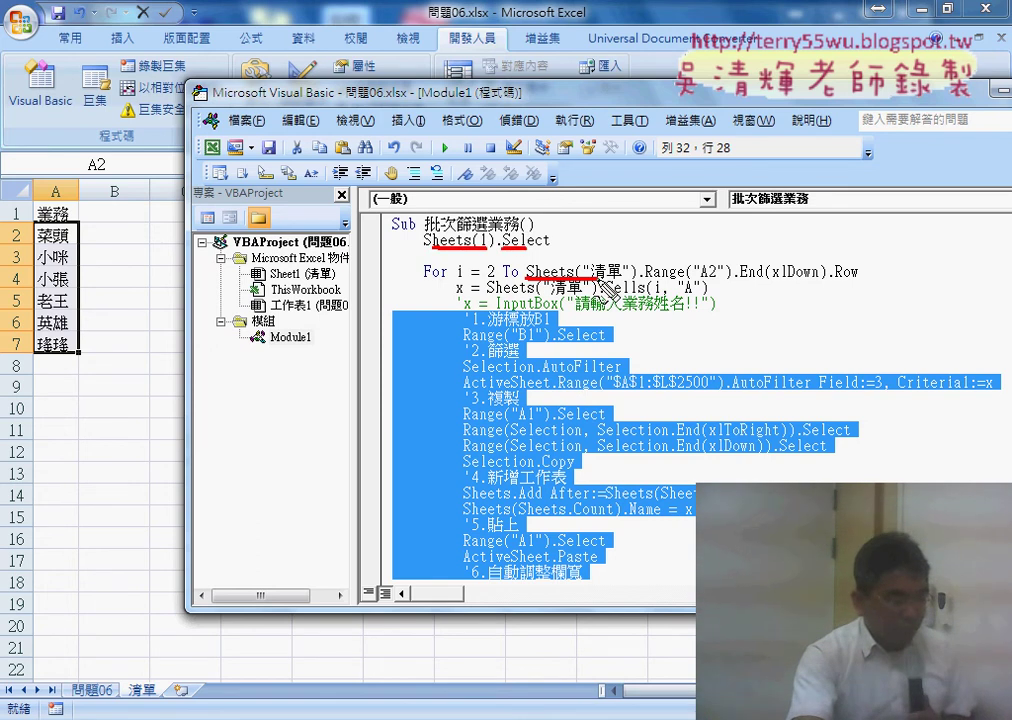
drag(488, 296, 598, 297)
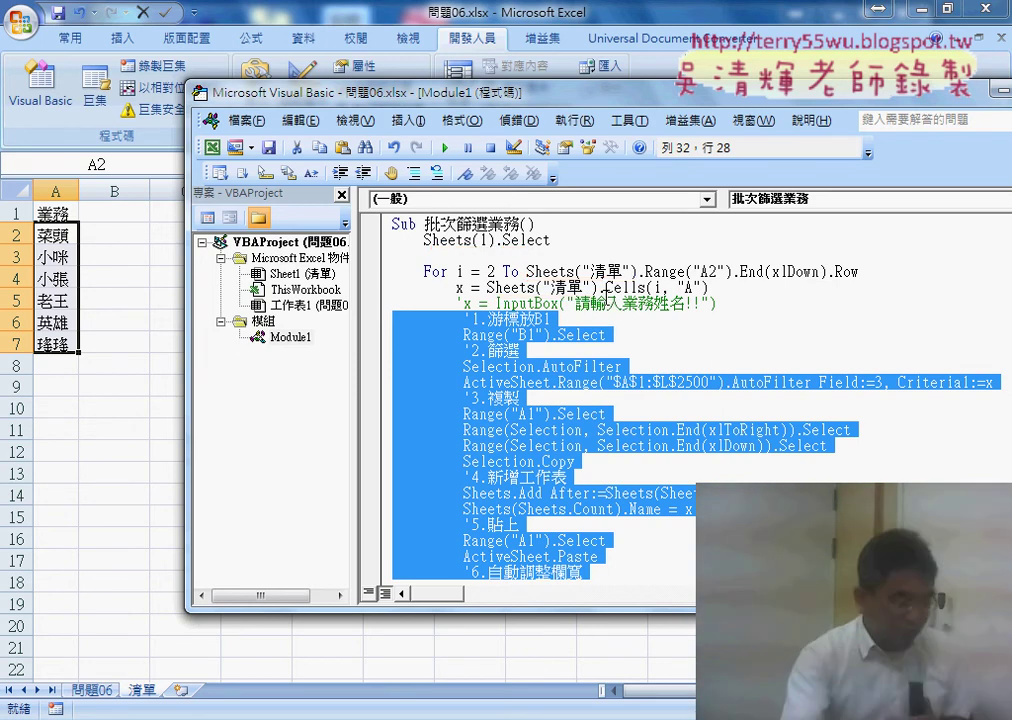
click(717, 291)
Step with F8 to the AutoFilter line, then delete 2500 from the "$A$1:$L$2500" range
key(F8)
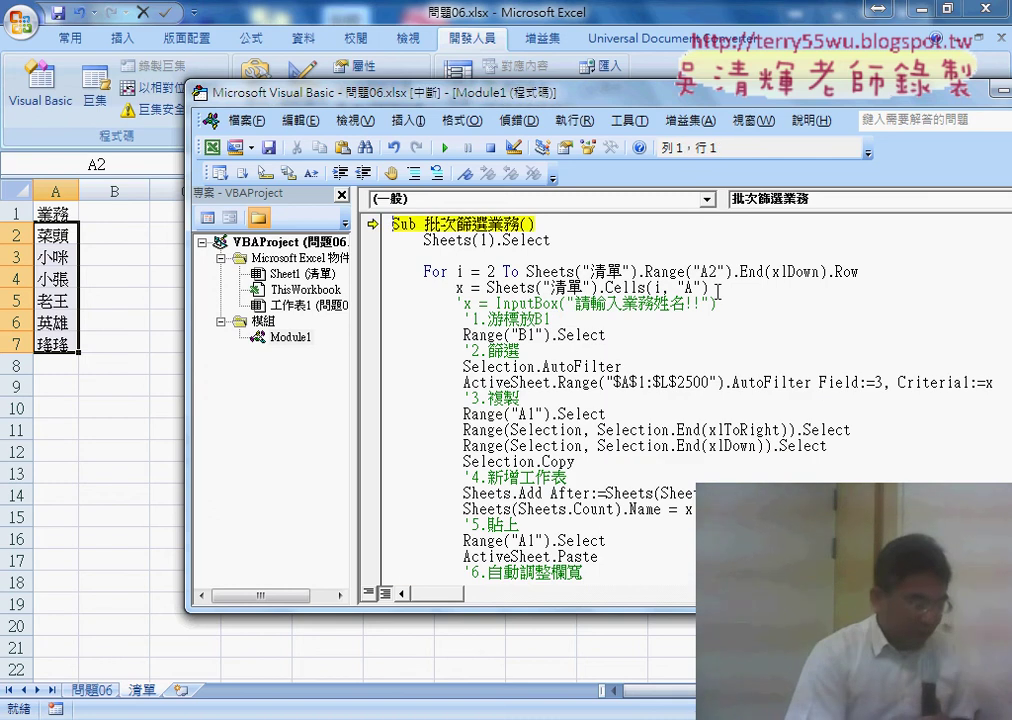
key(F8)
key(F8)
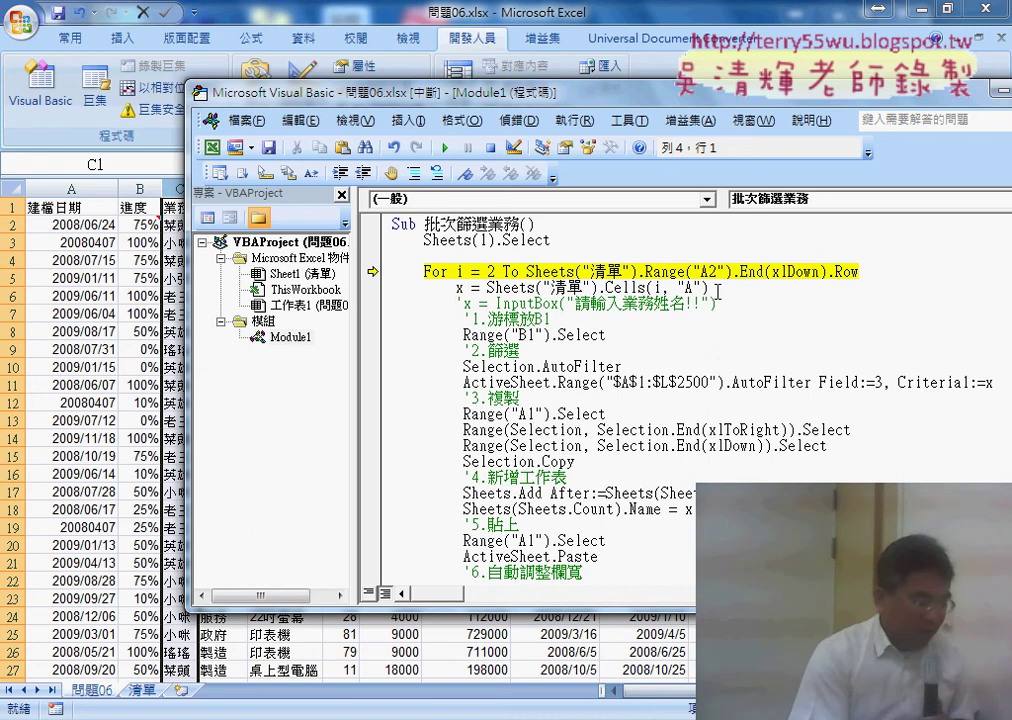
key(F8)
key(F8)
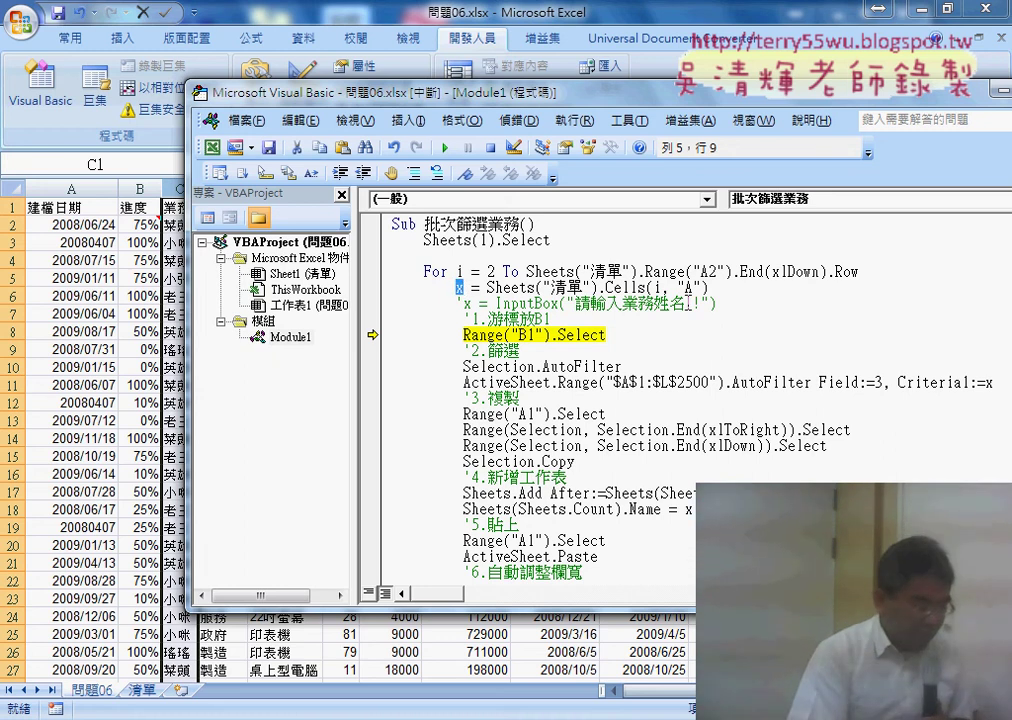
key(F8)
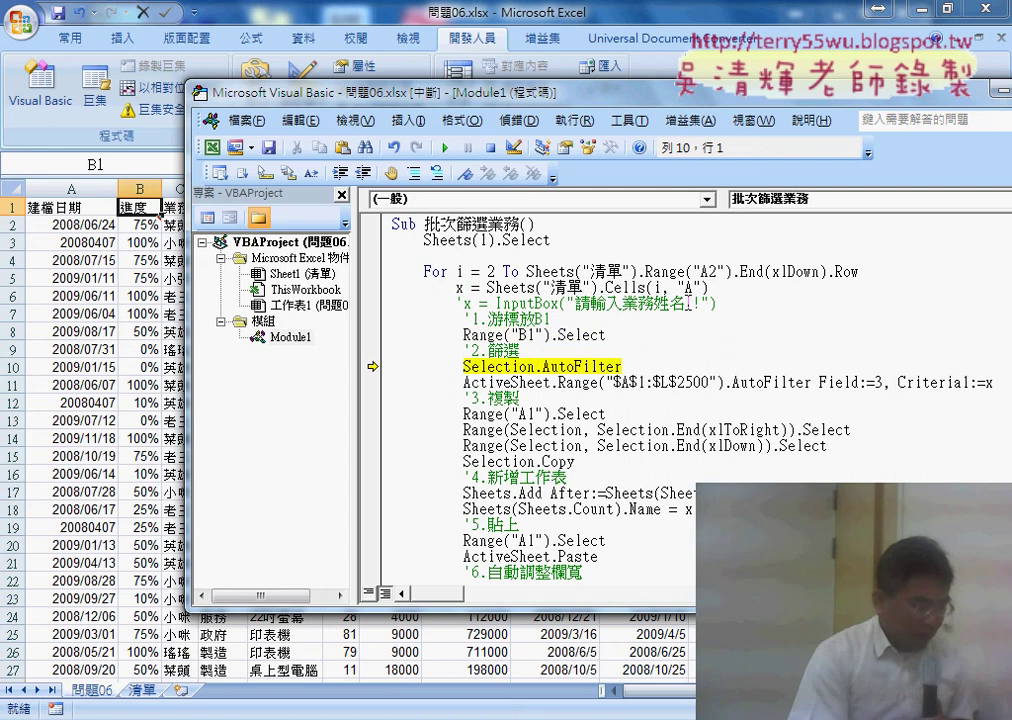
key(F8)
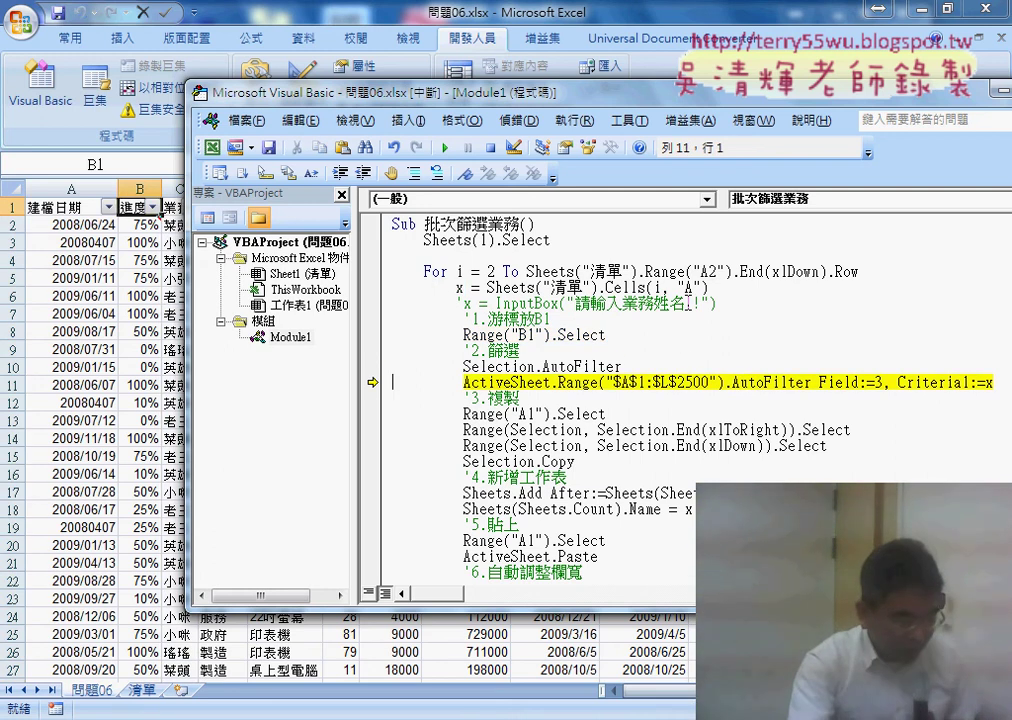
drag(706, 378, 677, 380)
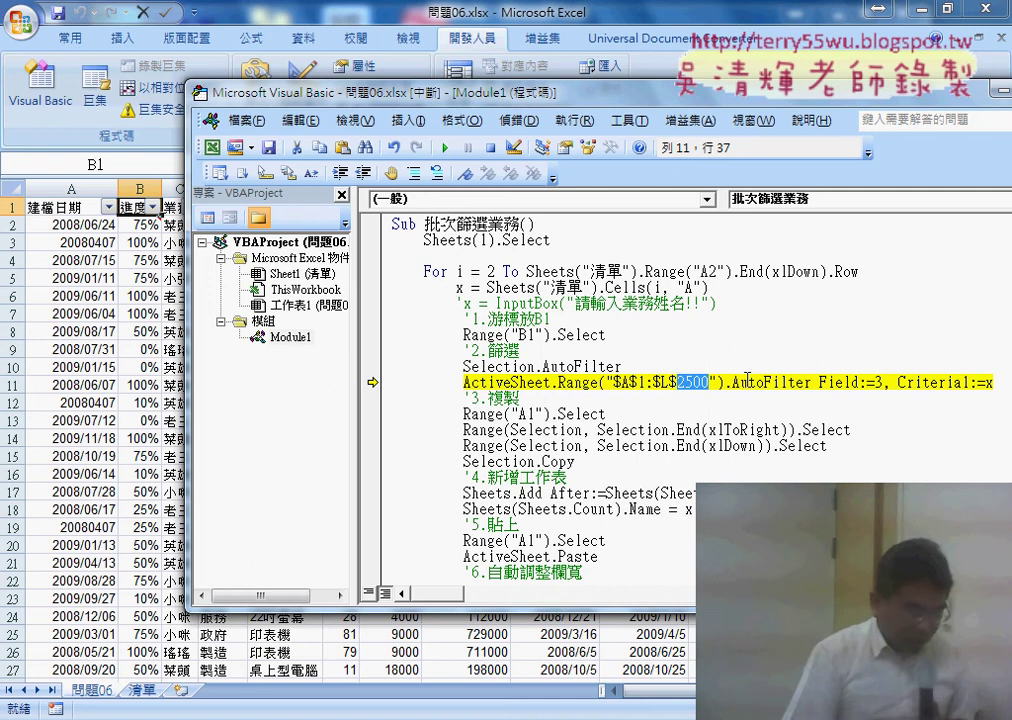
key(Delete)
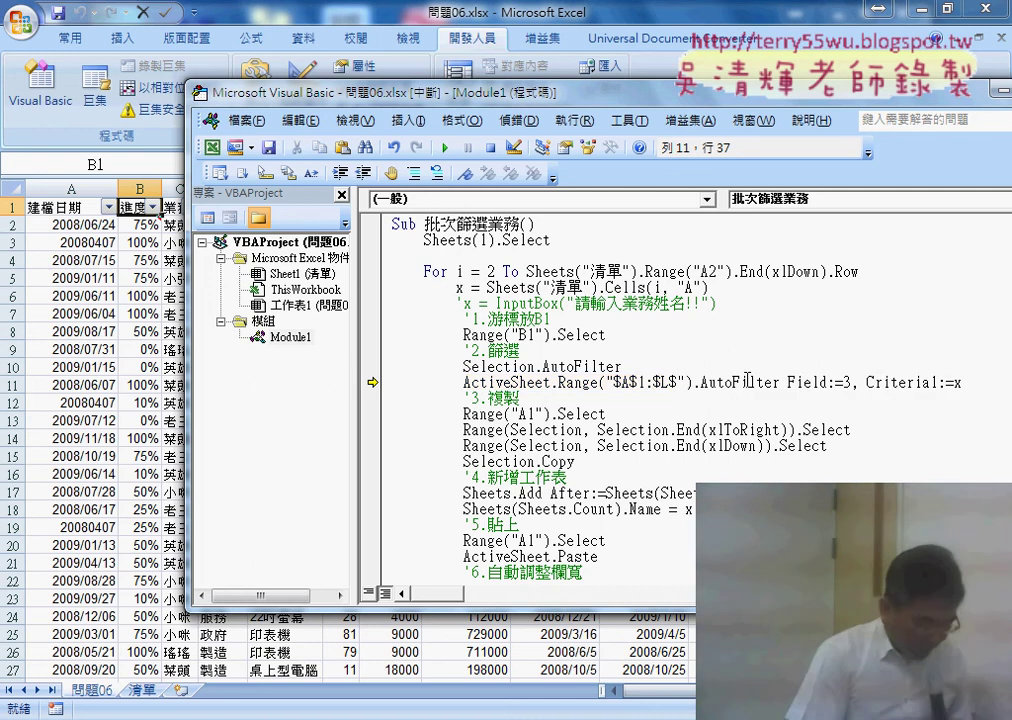
Change the AutoFilter range to "$A$1:$L$" & r and insert a new line for r
key(Right)
text(& )
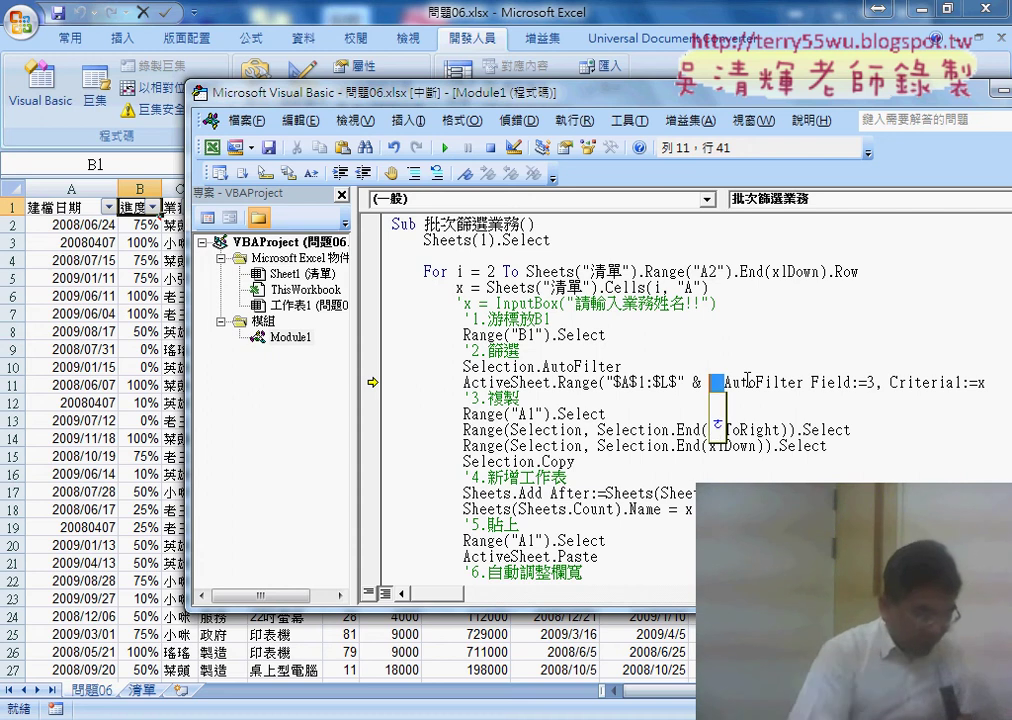
text(r)
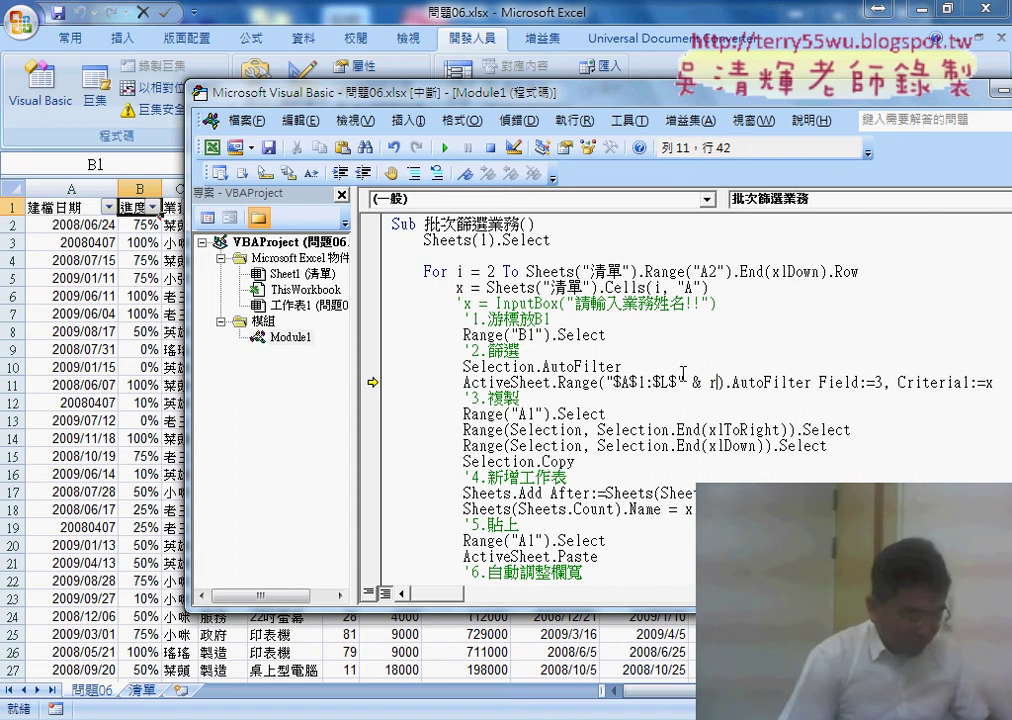
click(678, 368)
key(Return)
text(r=)
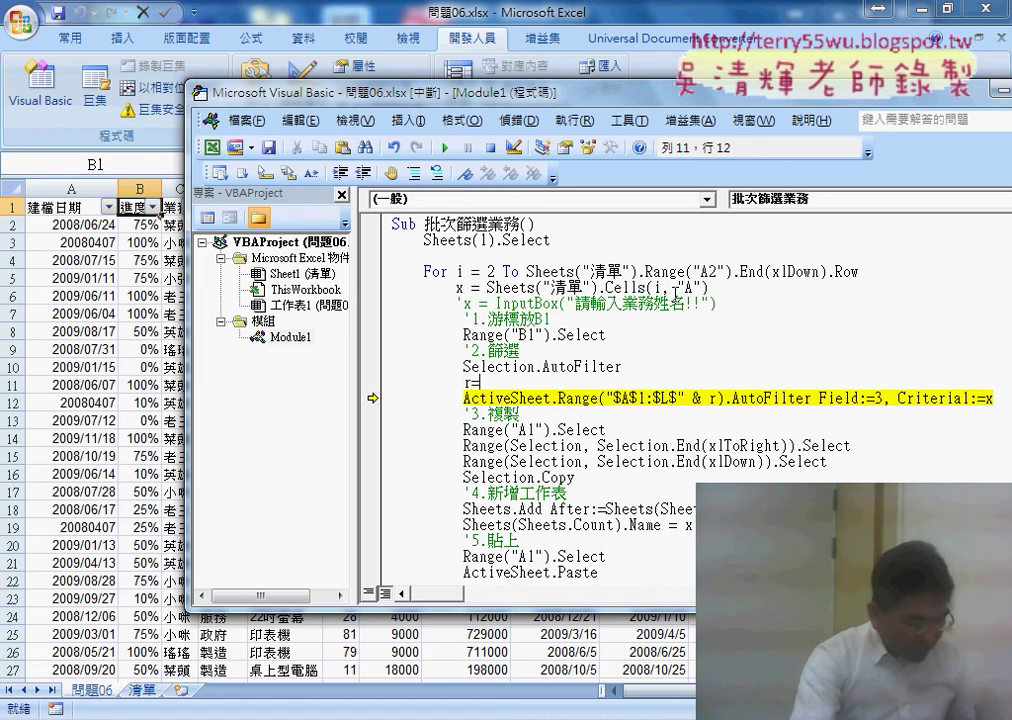
click(559, 287)
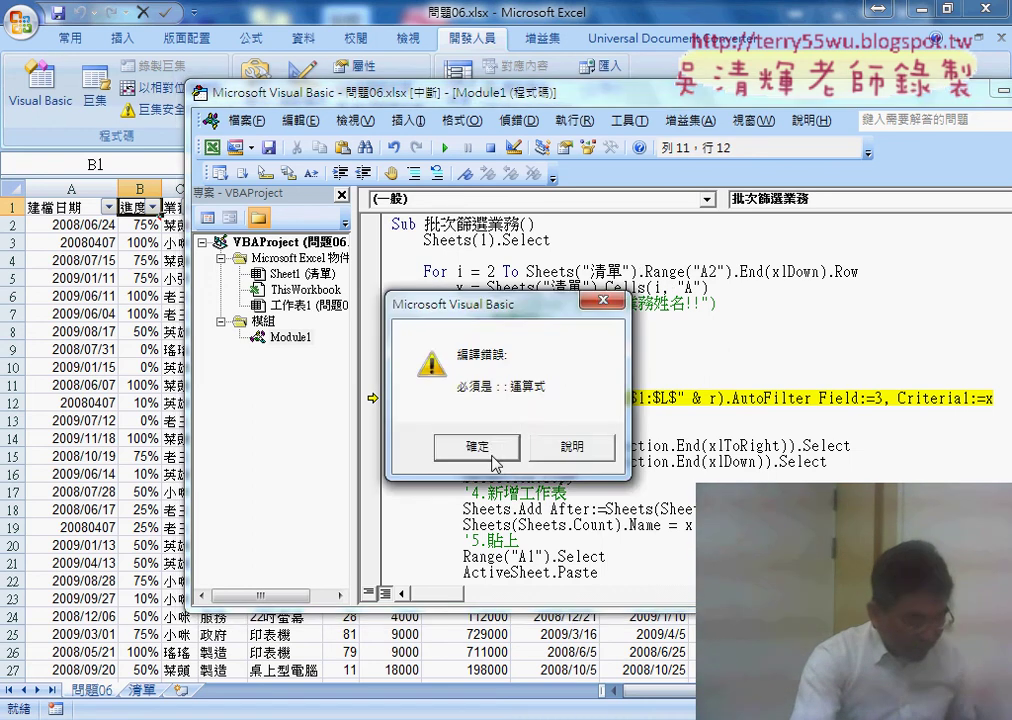
key(Return)
Set r = Range("A1").End(xlDown).Row, rerun that line, and step to AutoFilter
drag(646, 271, 866, 273)
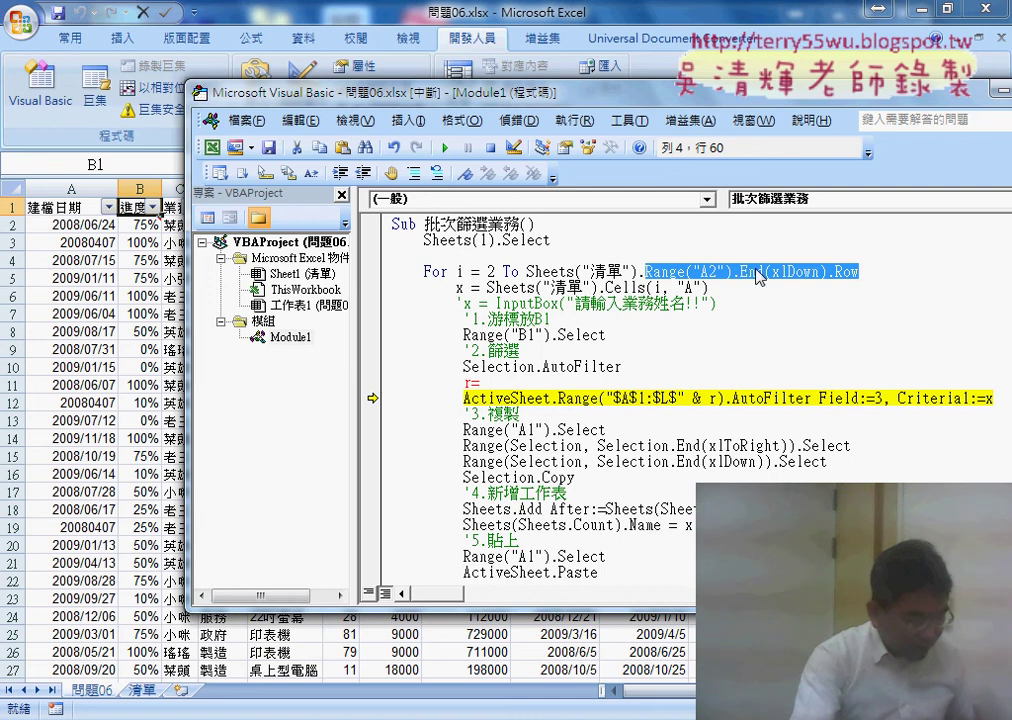
drag(531, 393, 531, 390)
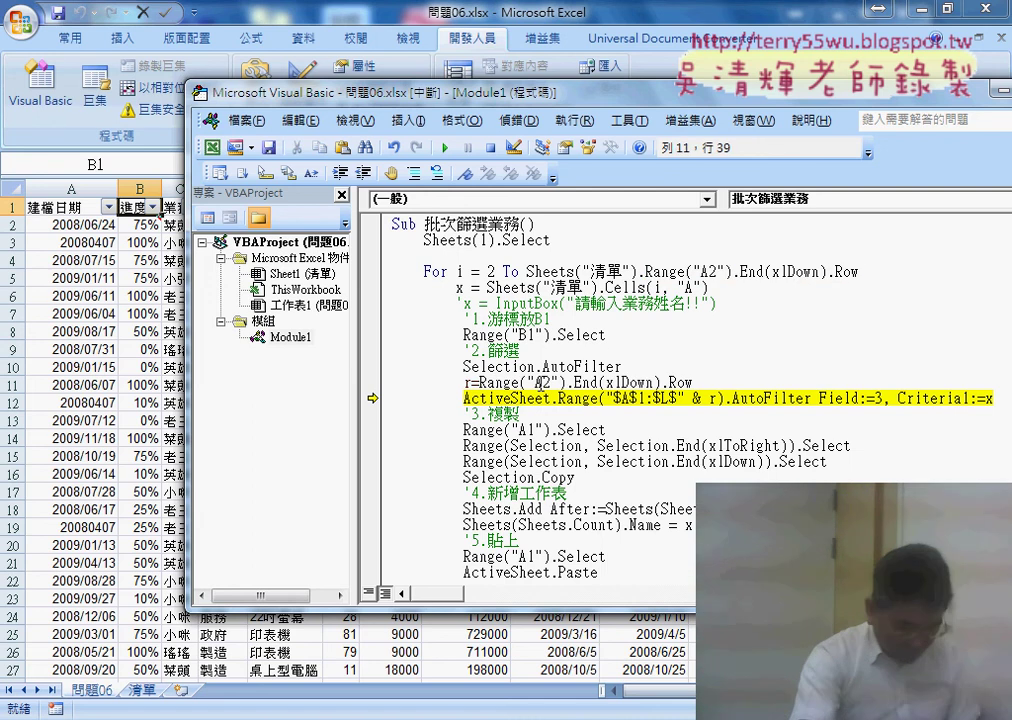
text(1)
click(673, 398)
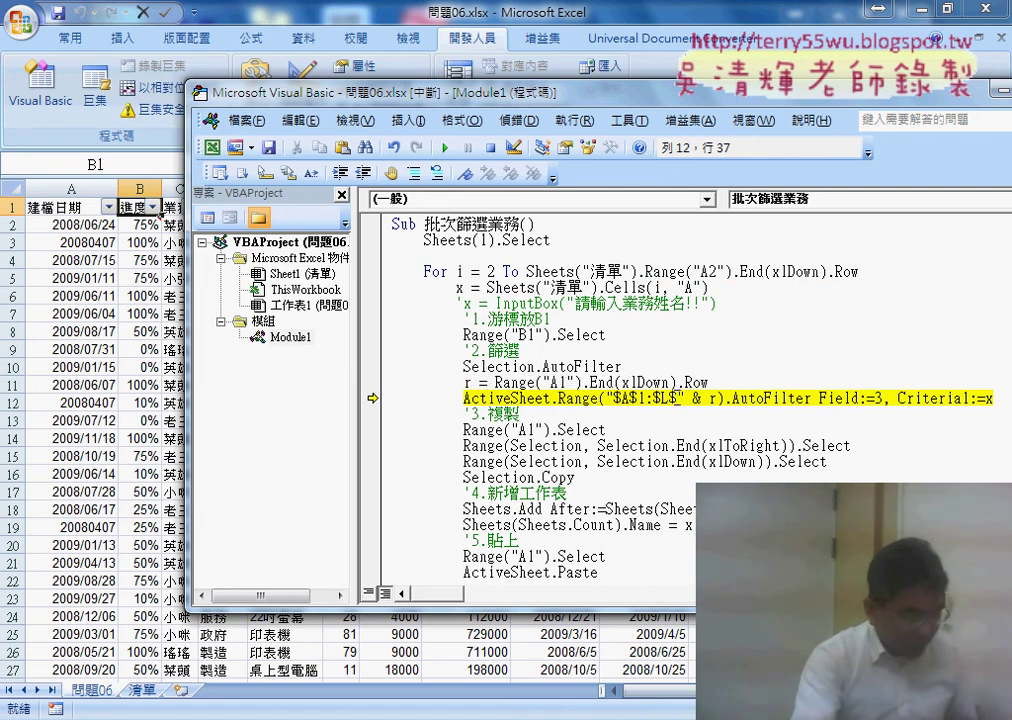
key(Left)
key(Left)
key(Left)
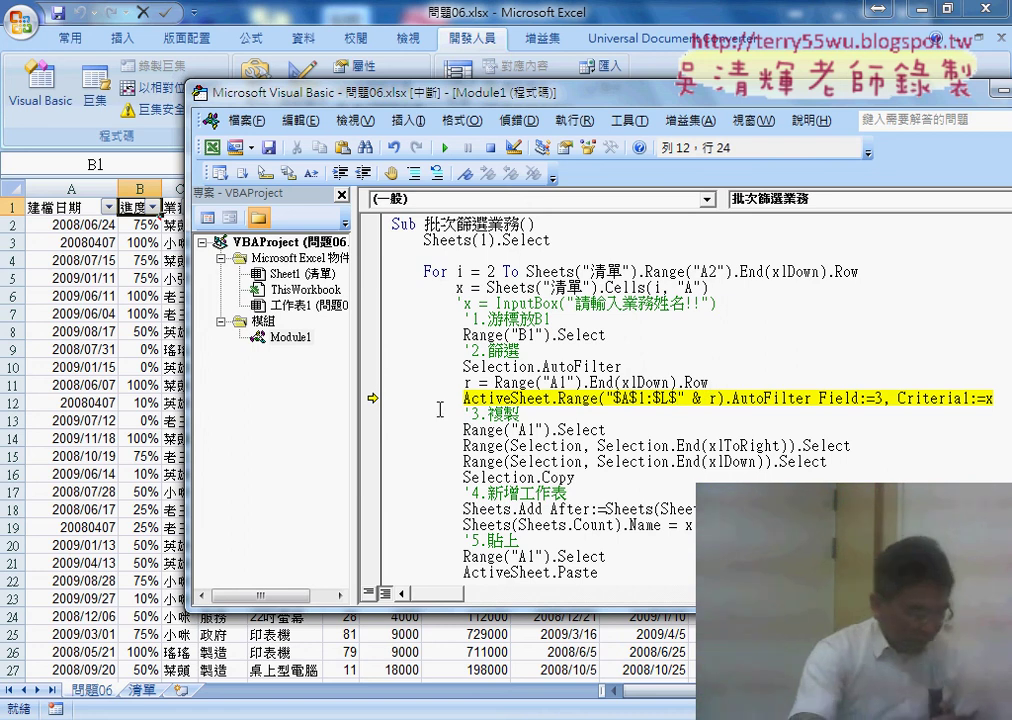
drag(372, 398, 373, 383)
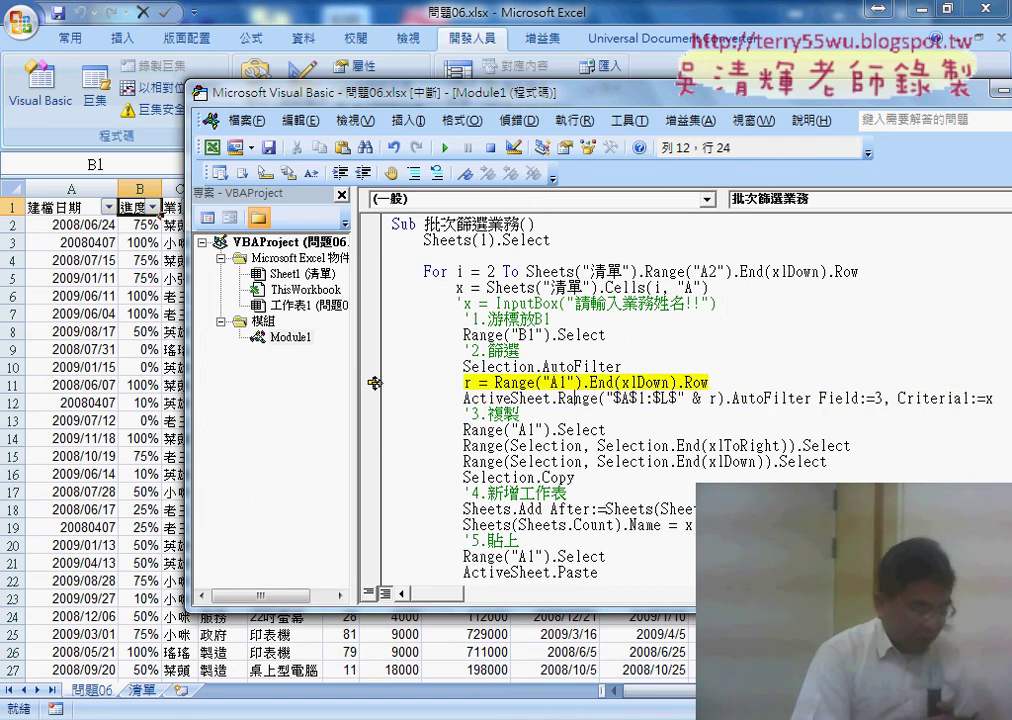
key(F8)
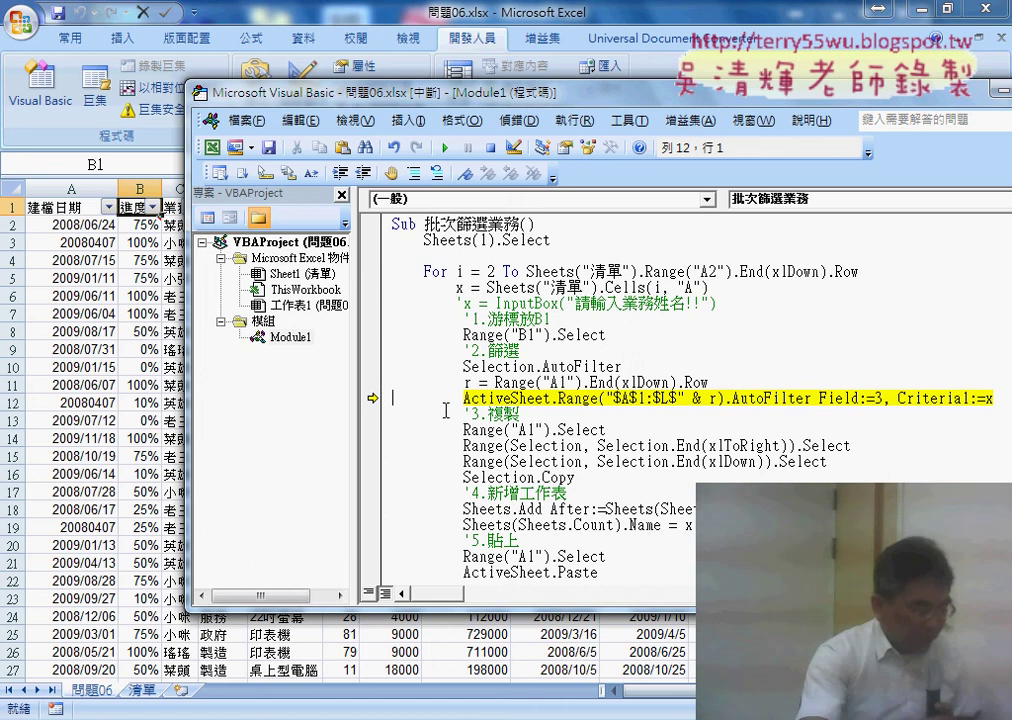
Step through one loop pass, copying 菜頭's 9 filtered rows into a new 菜頭 sheet, then return to 問題06
drag(378, 103, 395, 95)
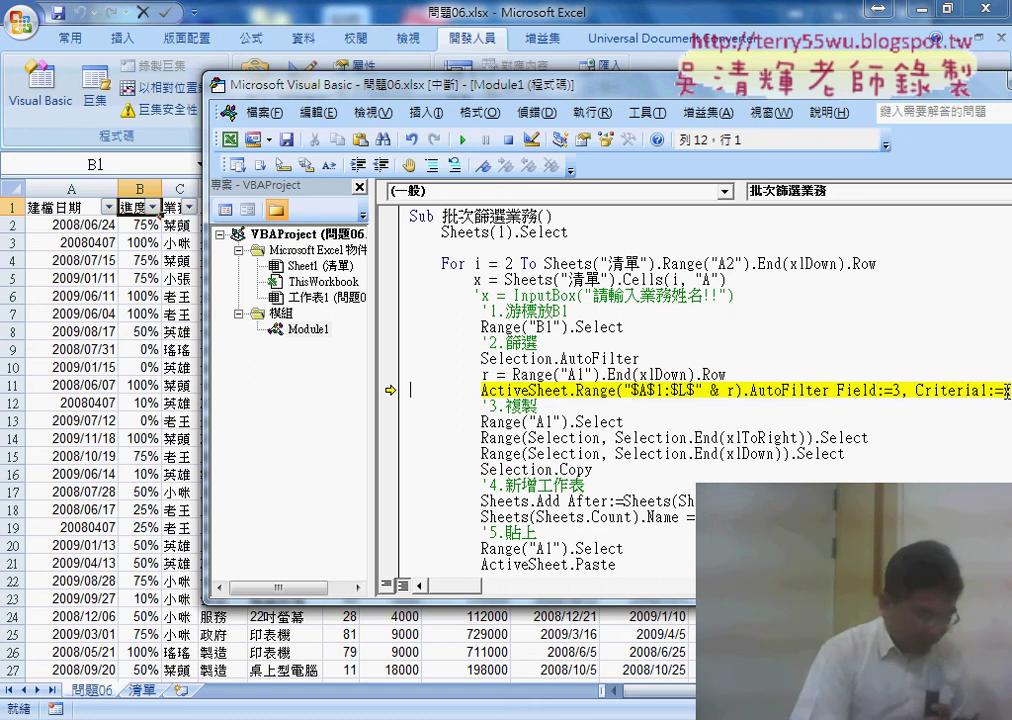
key(F8)
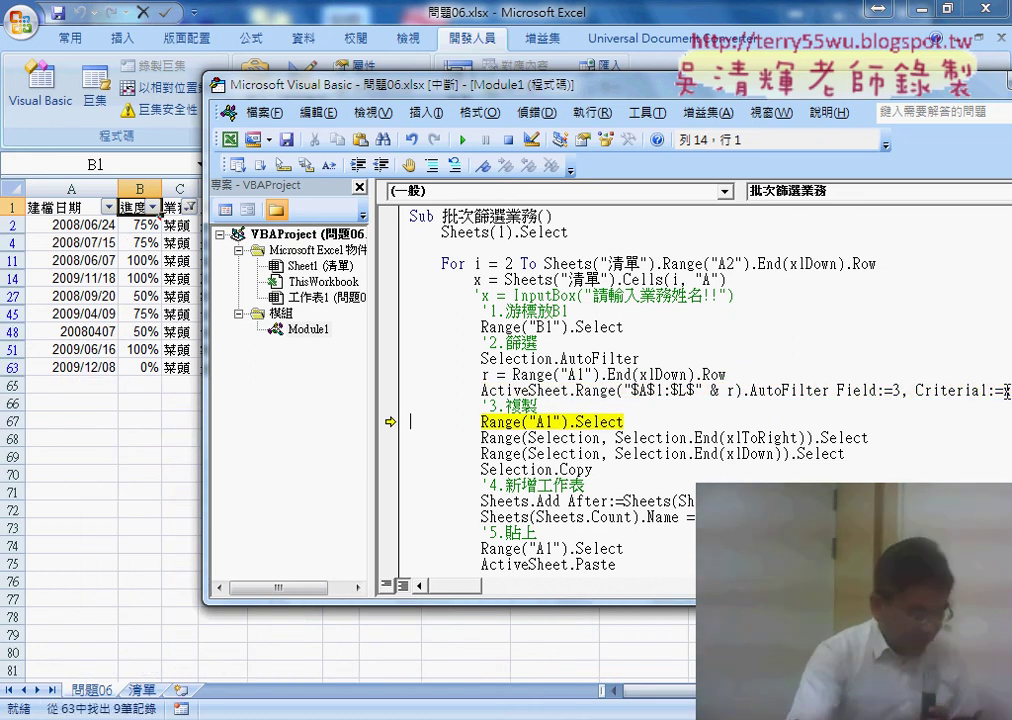
key(F8)
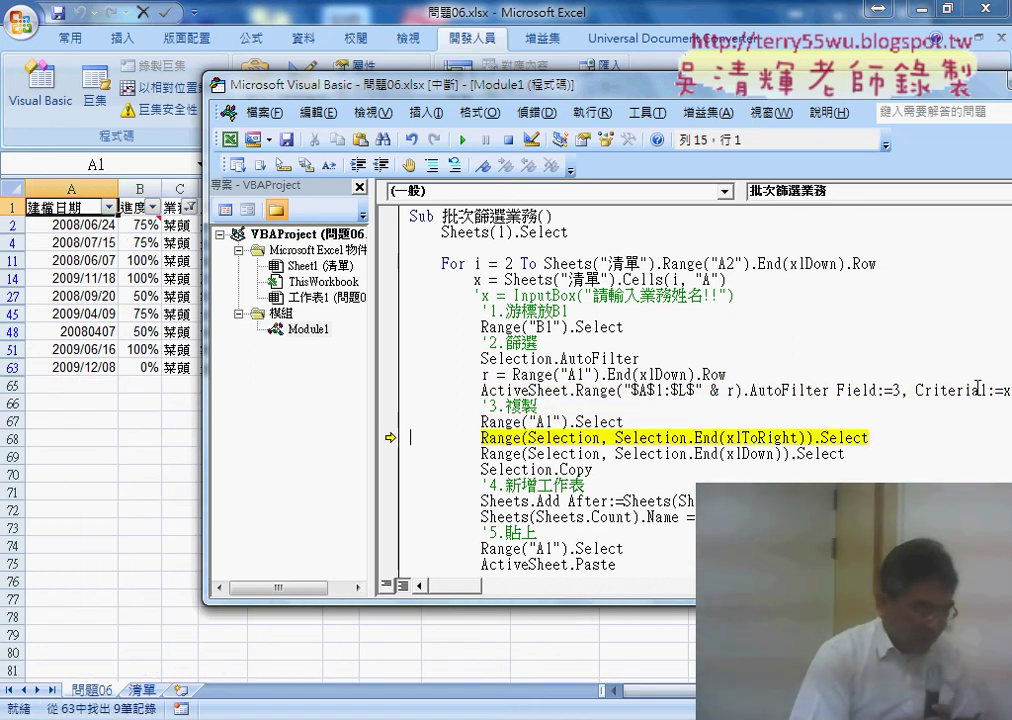
key(F8)
key(F8)
key(F8)
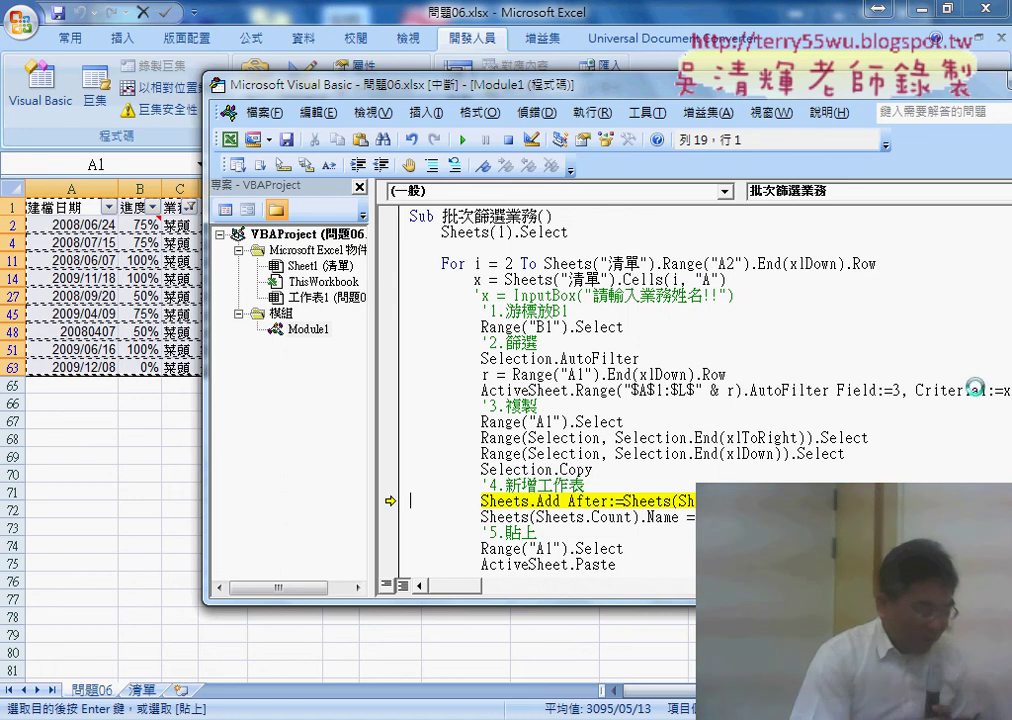
key(F8)
key(F8)
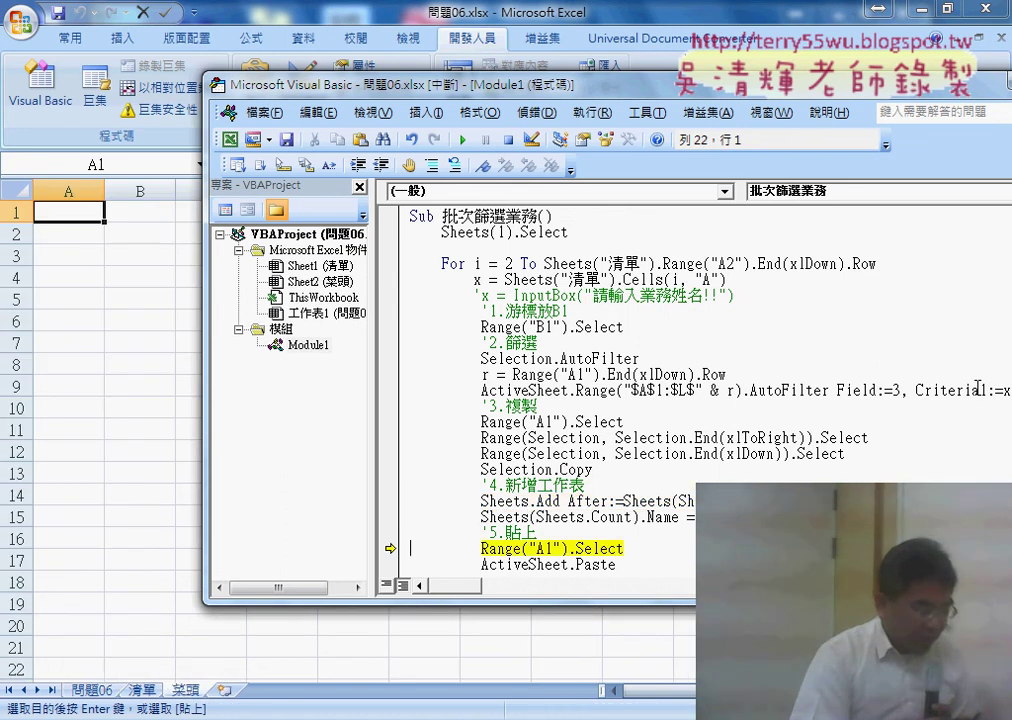
key(F8)
key(F8)
key(F8)
key(F8)
key(F8)
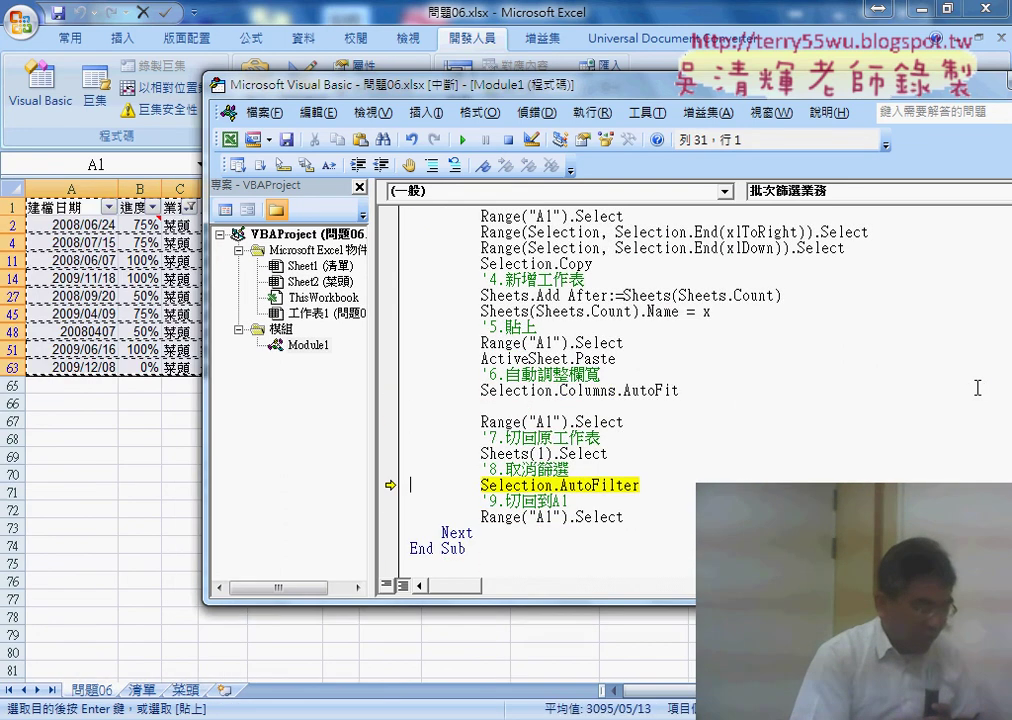
key(F8)
key(F8)
key(F8)
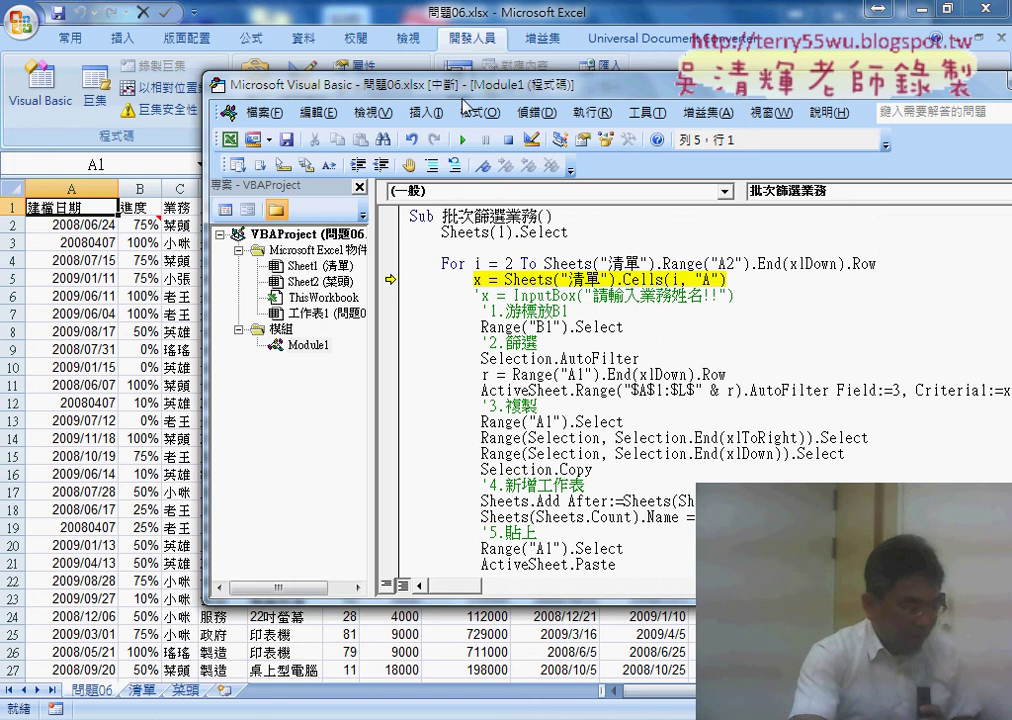
Run the macro to completion, creating the 小咪, 小張, 老王, 英雄 and 瑤瑤 sheets
drag(463, 102, 563, 52)
click(561, 87)
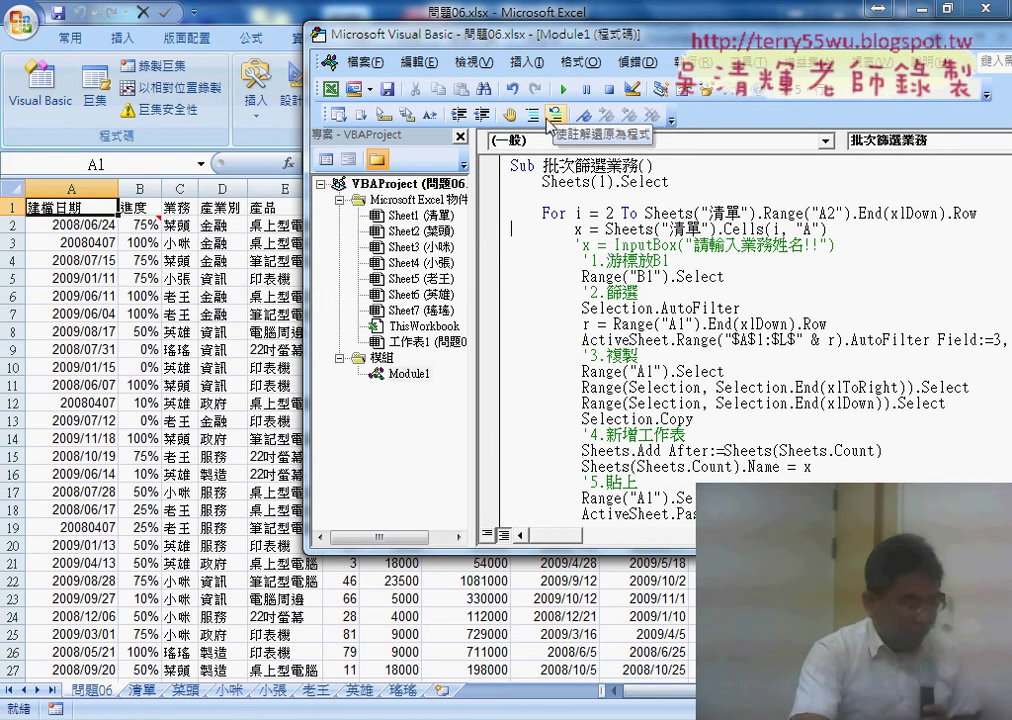
scroll(511, 228, down, 5)
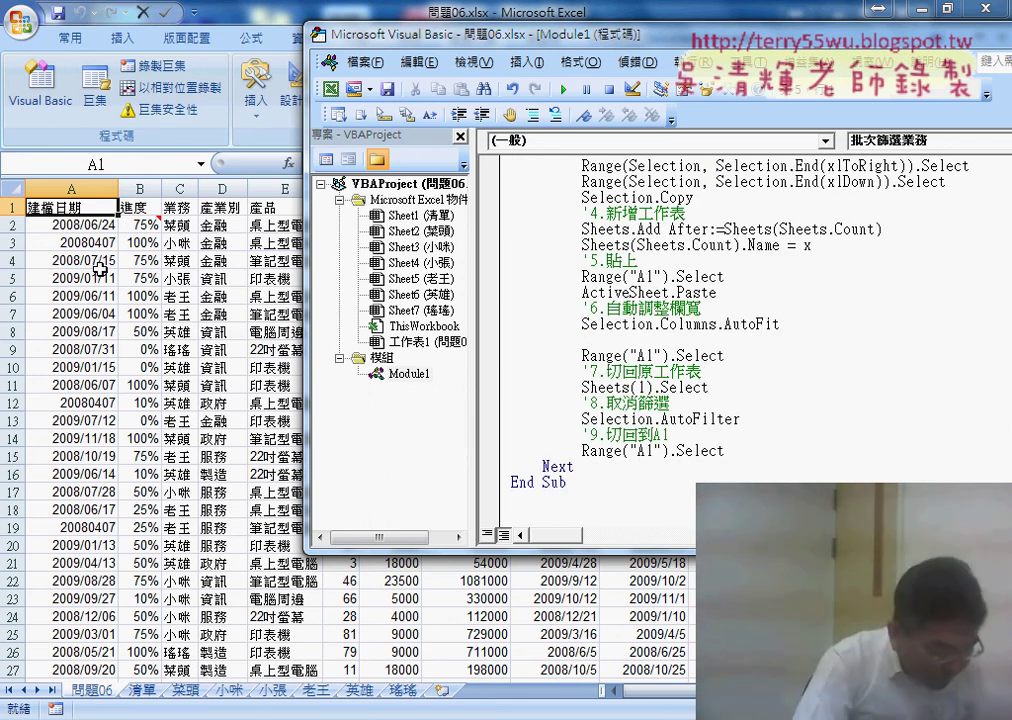
Review the Sheets(1).Select line at the loop's end, then bring the workbook forward
click(623, 469)
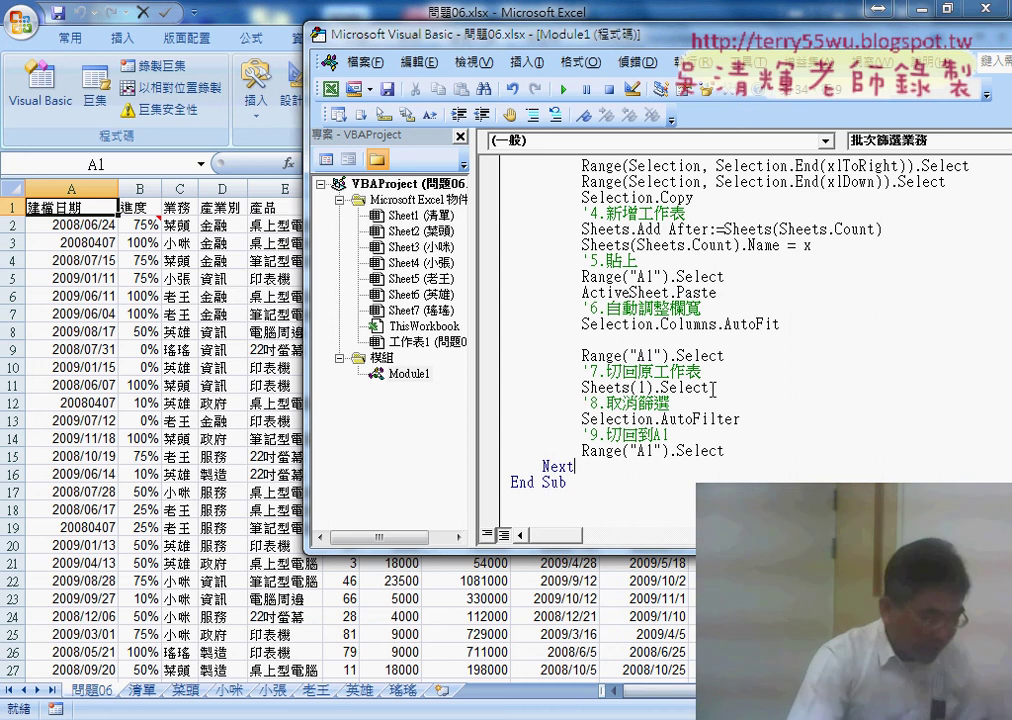
drag(708, 387, 576, 390)
click(600, 474)
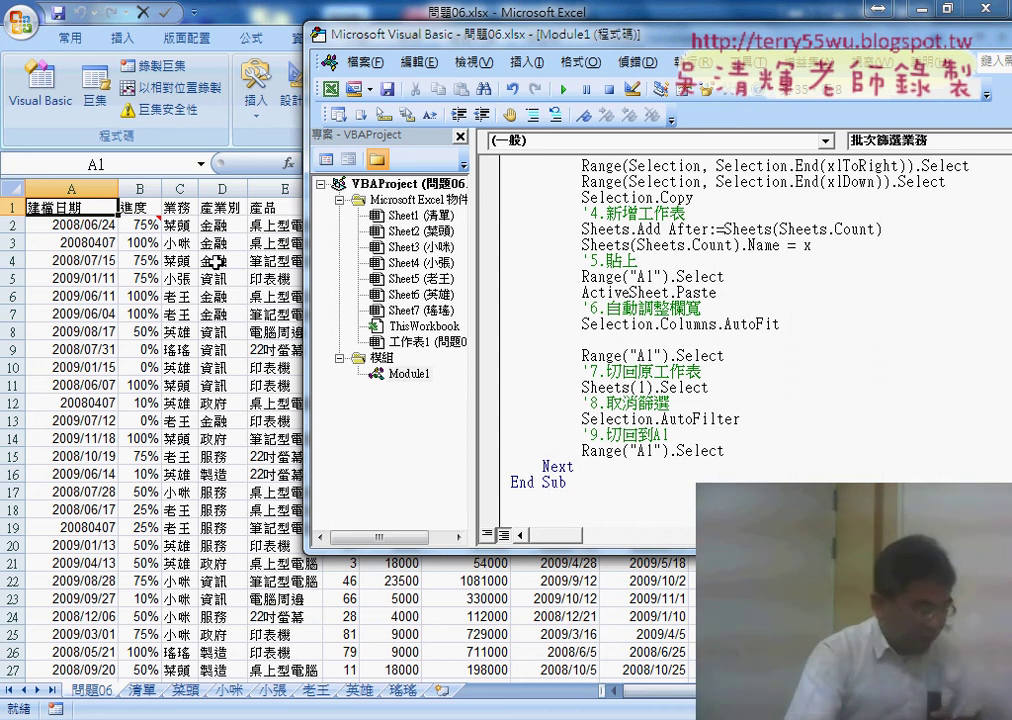
click(202, 474)
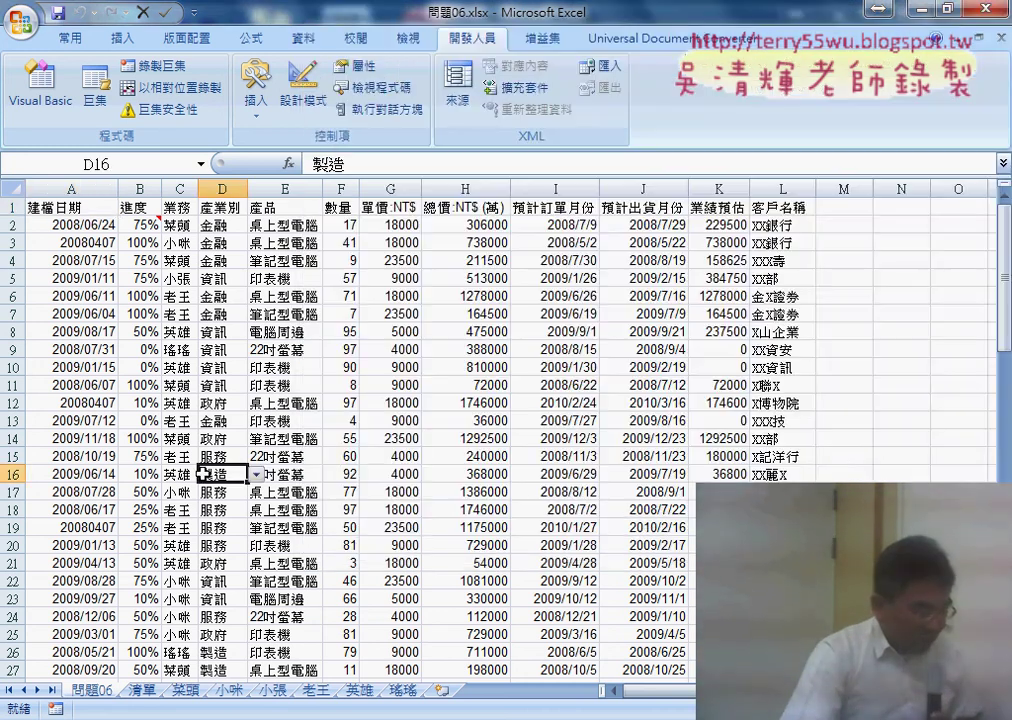
Check the 清單, 菜頭 and 瑤瑤 sheets, return to 問題06, and bring the VBA editor back
click(149, 691)
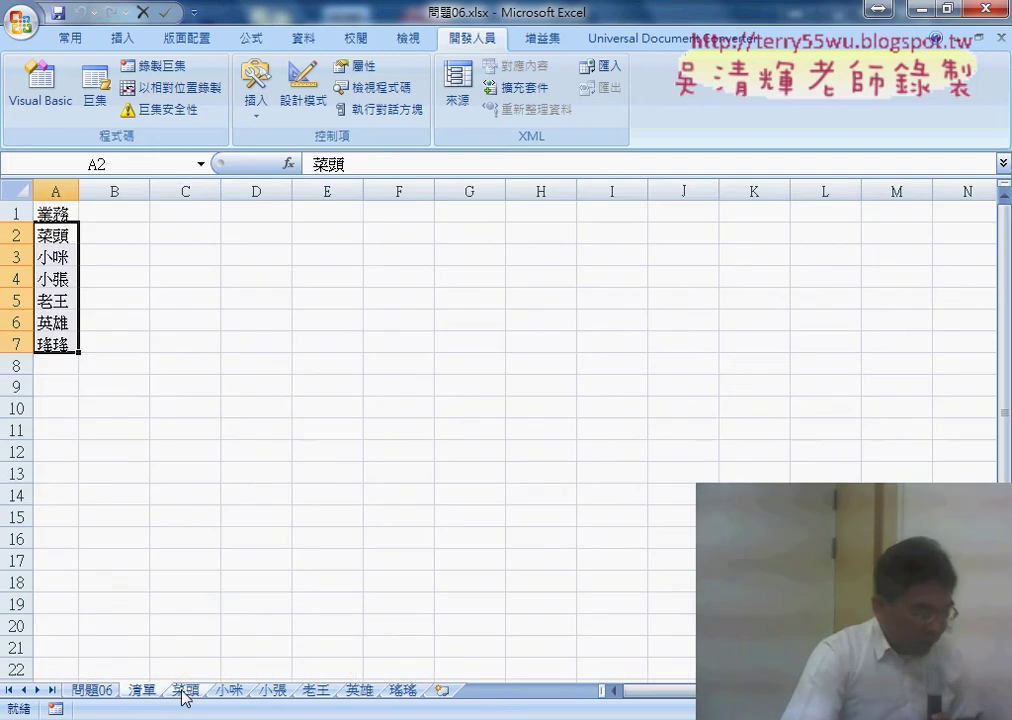
click(185, 691)
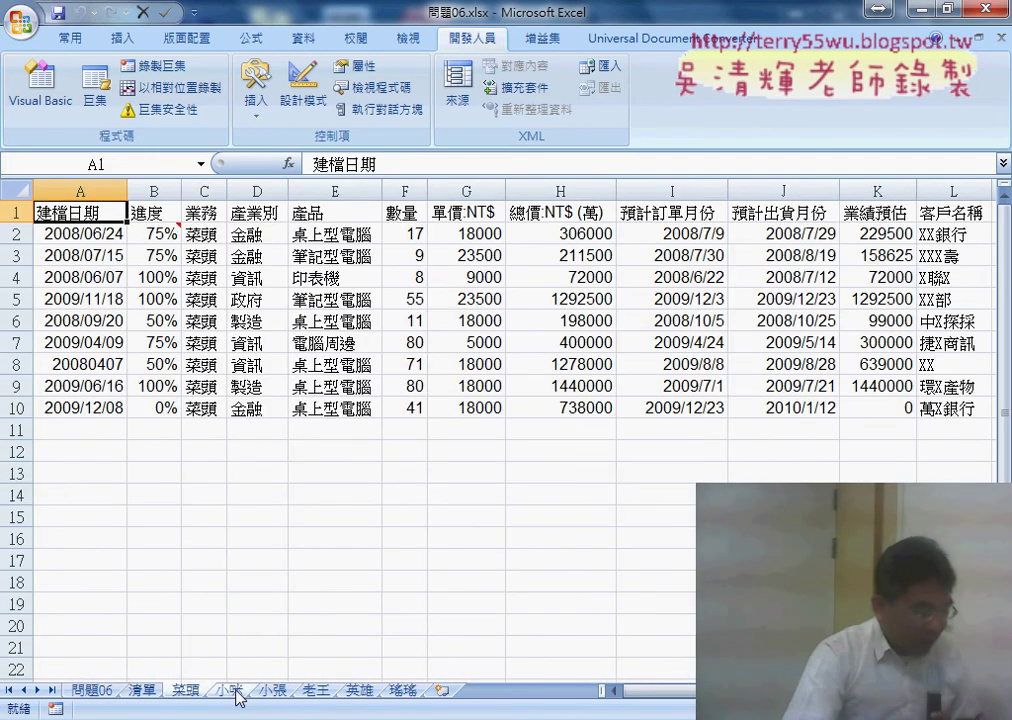
click(404, 691)
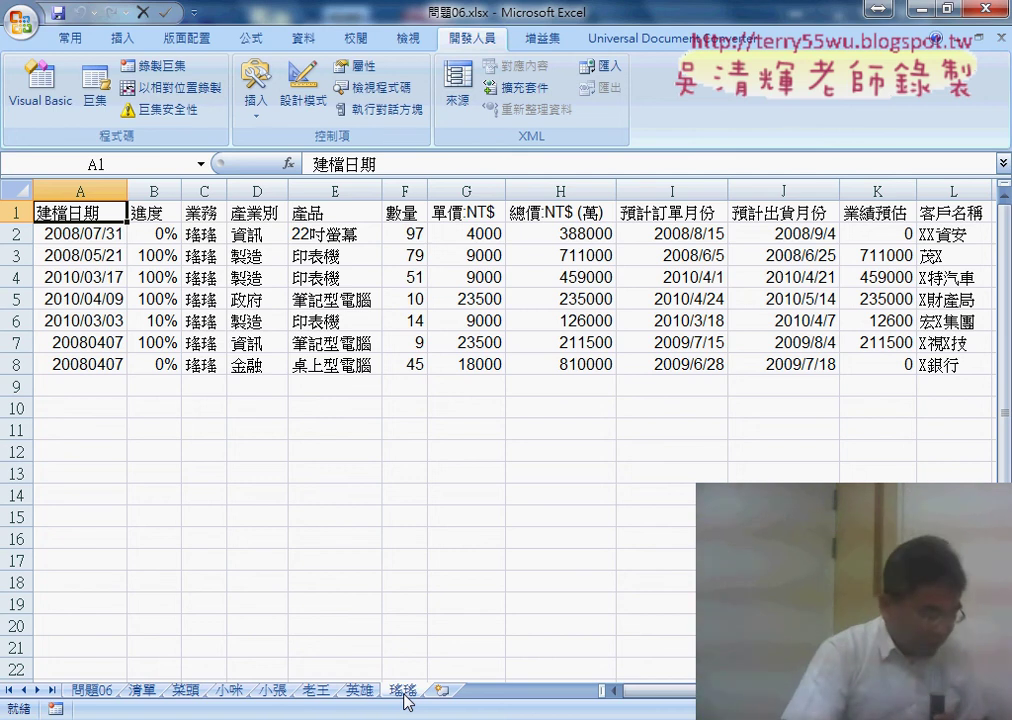
click(100, 692)
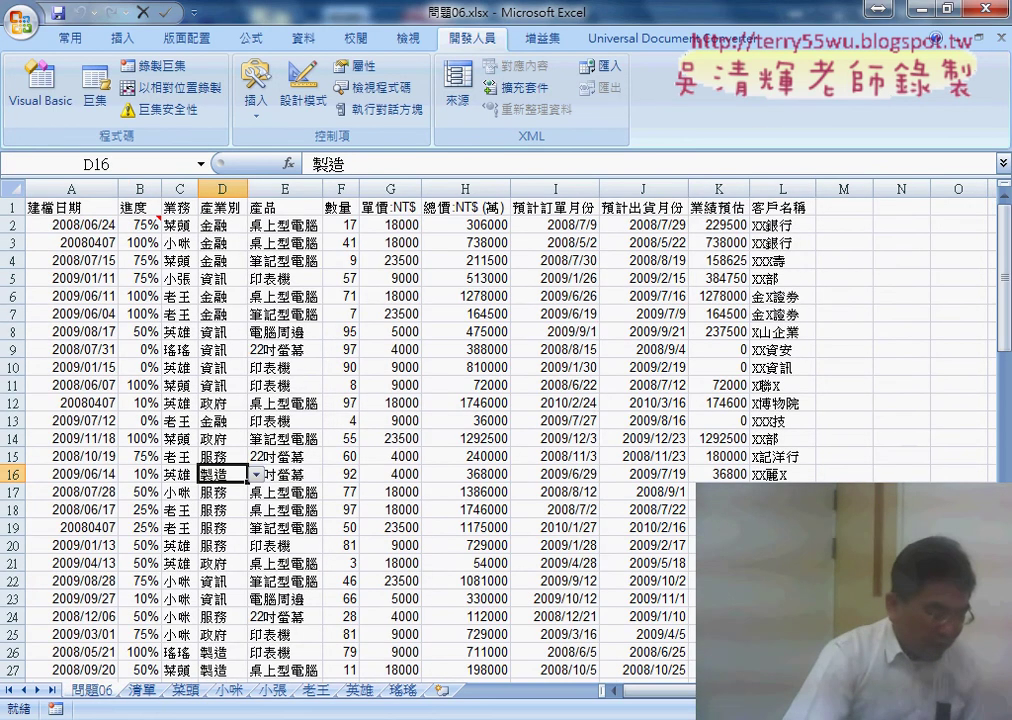
click(681, 631)
scroll(655, 55, up, 3)
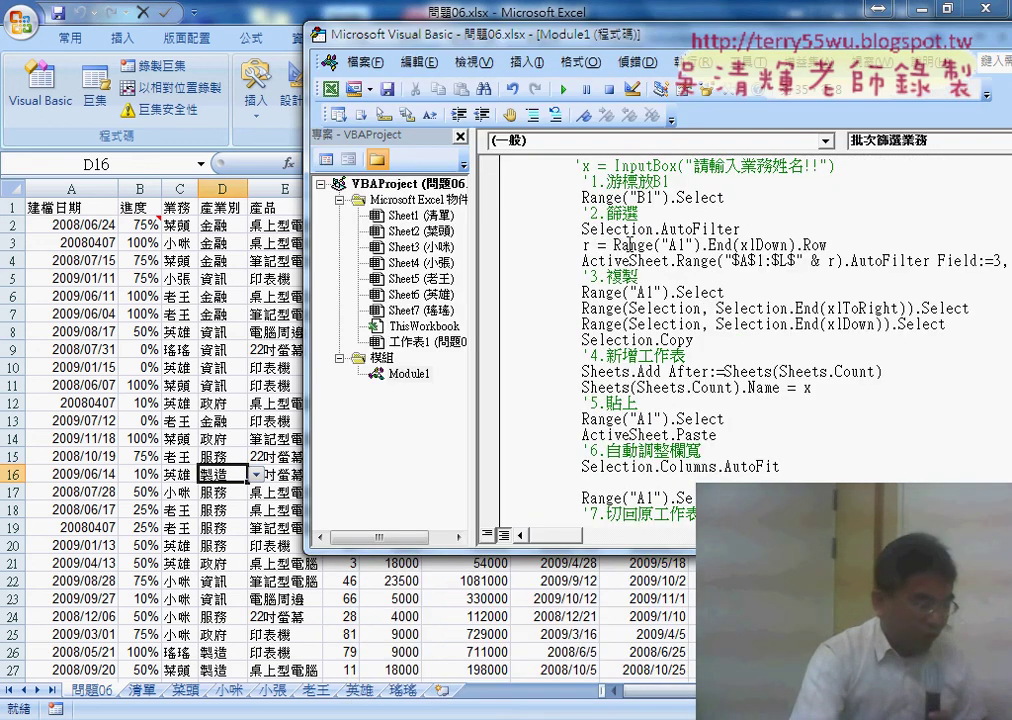
scroll(655, 55, up, 2)
drag(650, 47, 470, 43)
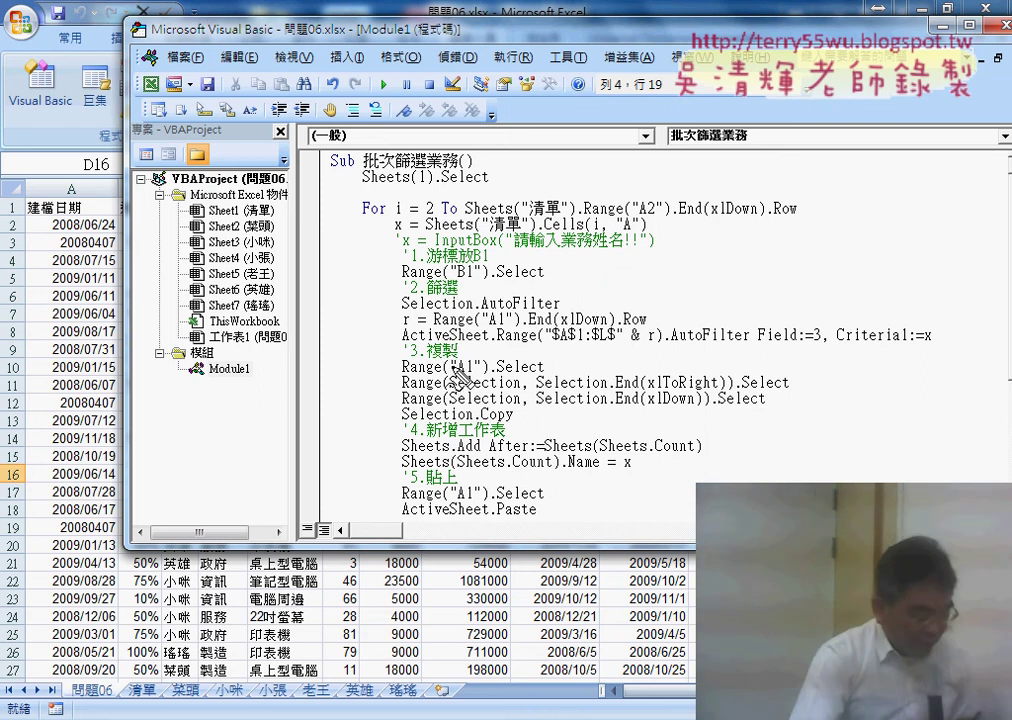
mouse_move(418, 702)
mouse_down()
mouse_move(178, 702)
mouse_move(410, 690)
mouse_up()
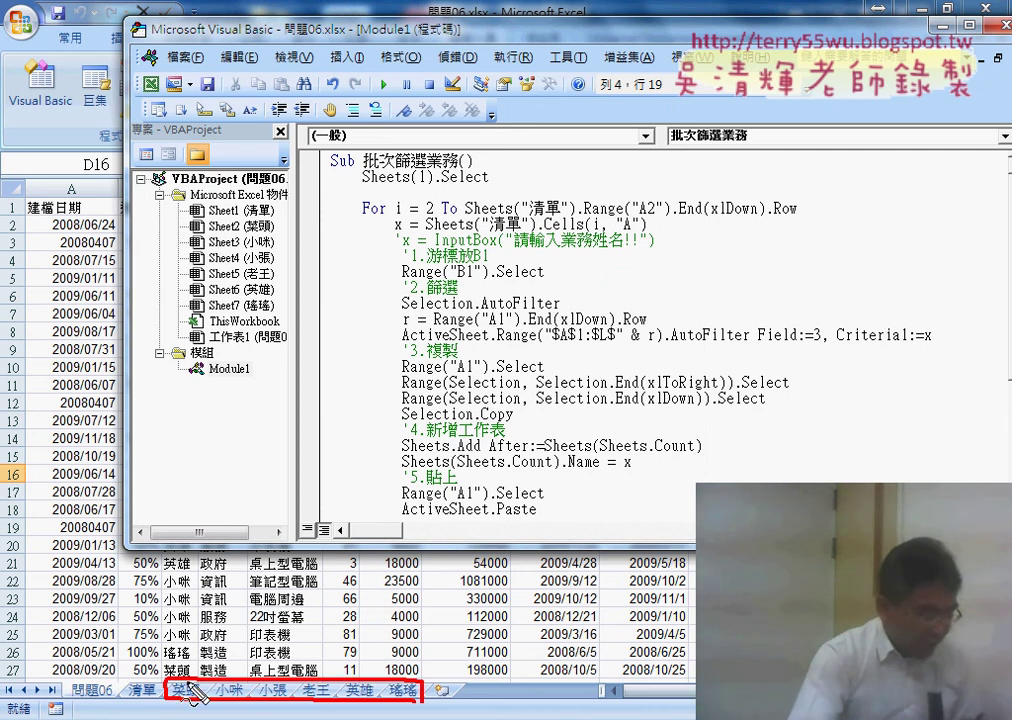
mouse_move(183, 660)
mouse_down()
mouse_move(318, 645)
mouse_move(318, 708)
mouse_up()
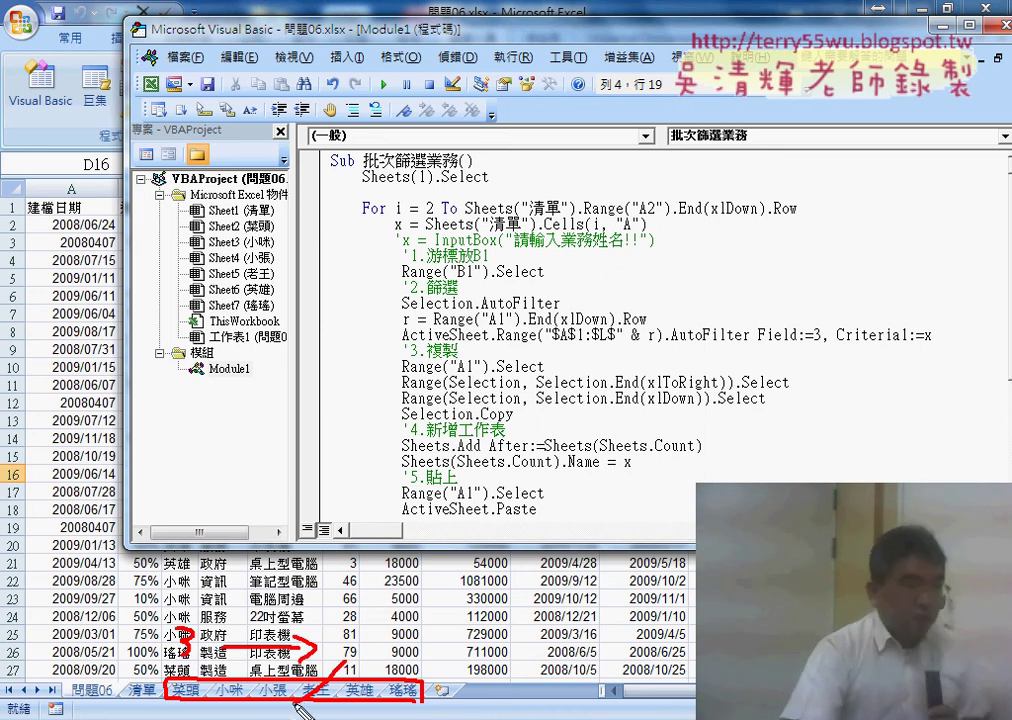
drag(305, 655, 345, 713)
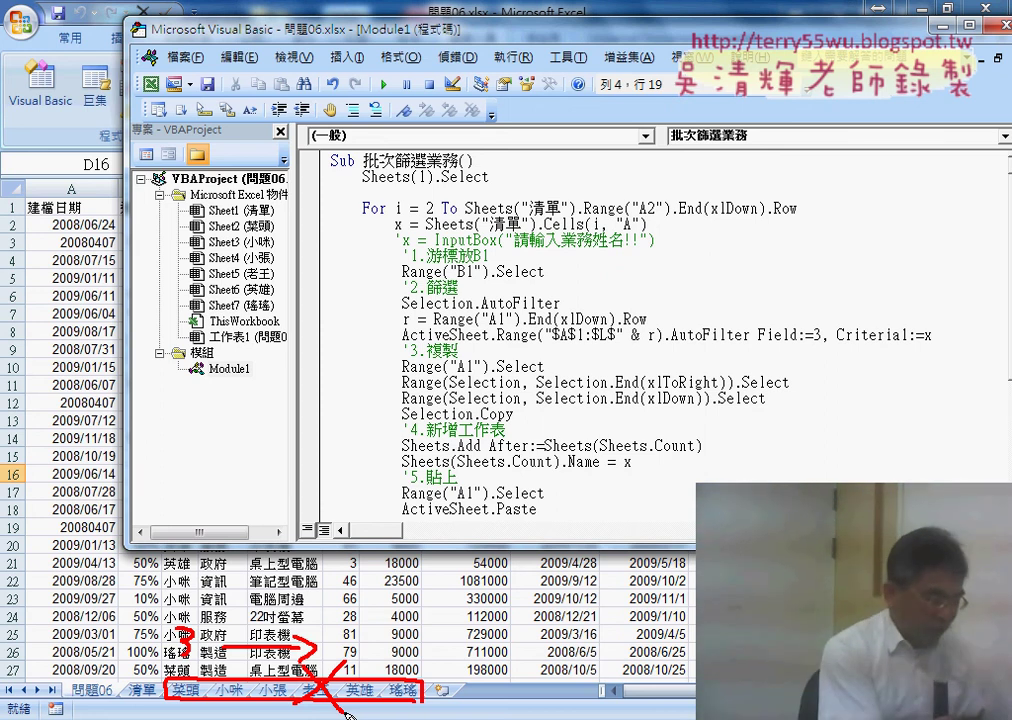
key(Escape)
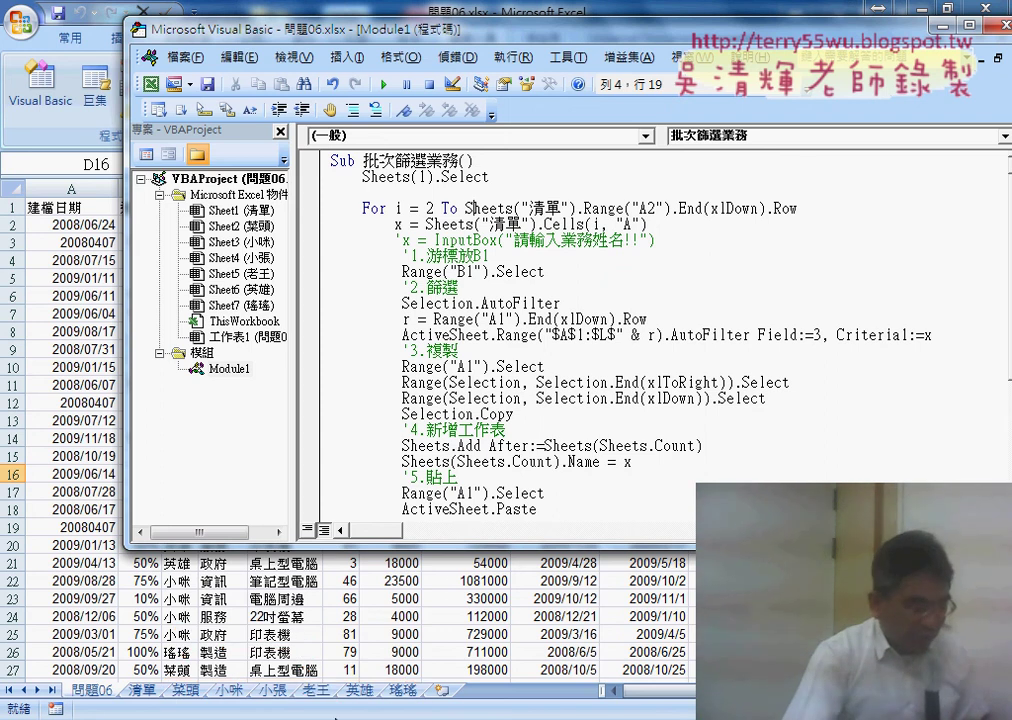
drag(332, 161, 481, 161)
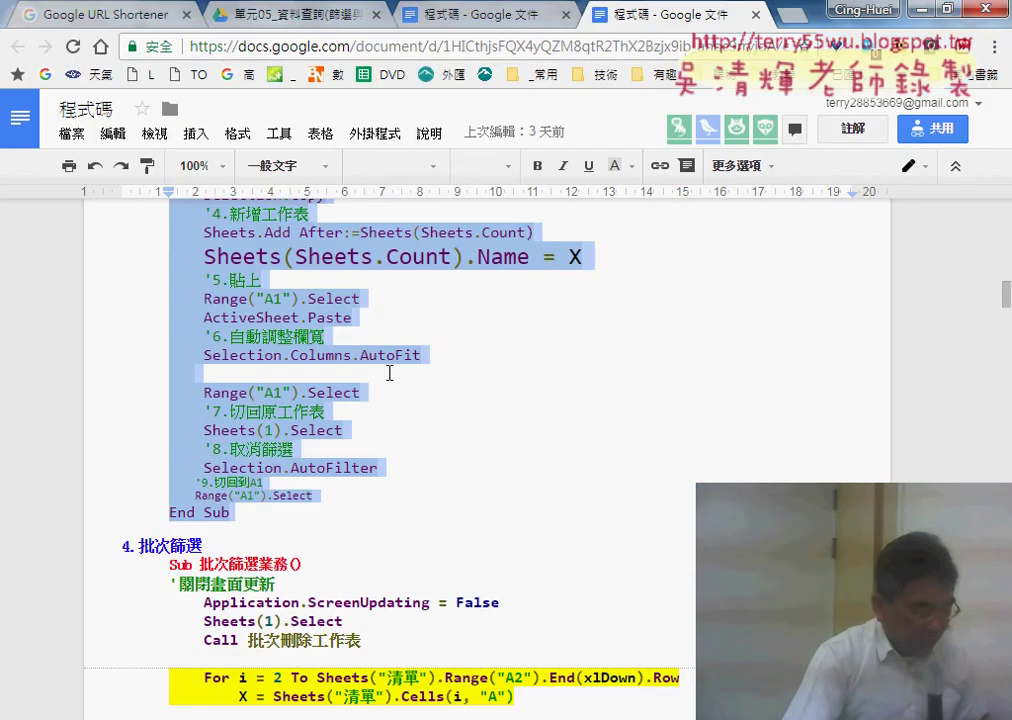
scroll(311, 368, up, 3)
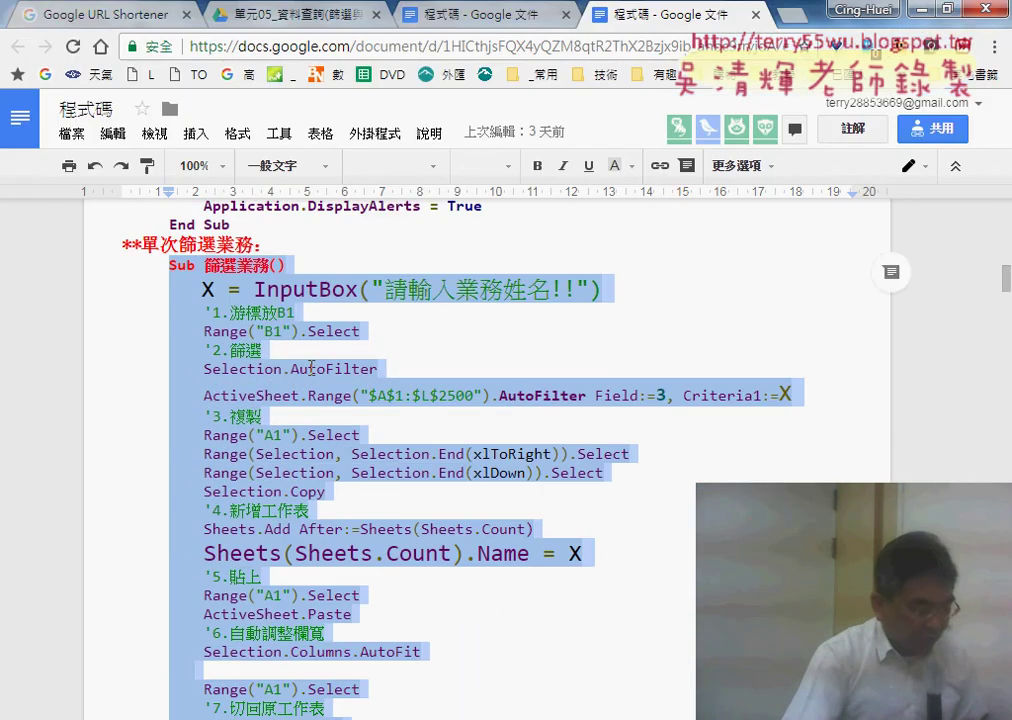
scroll(311, 368, up, 1)
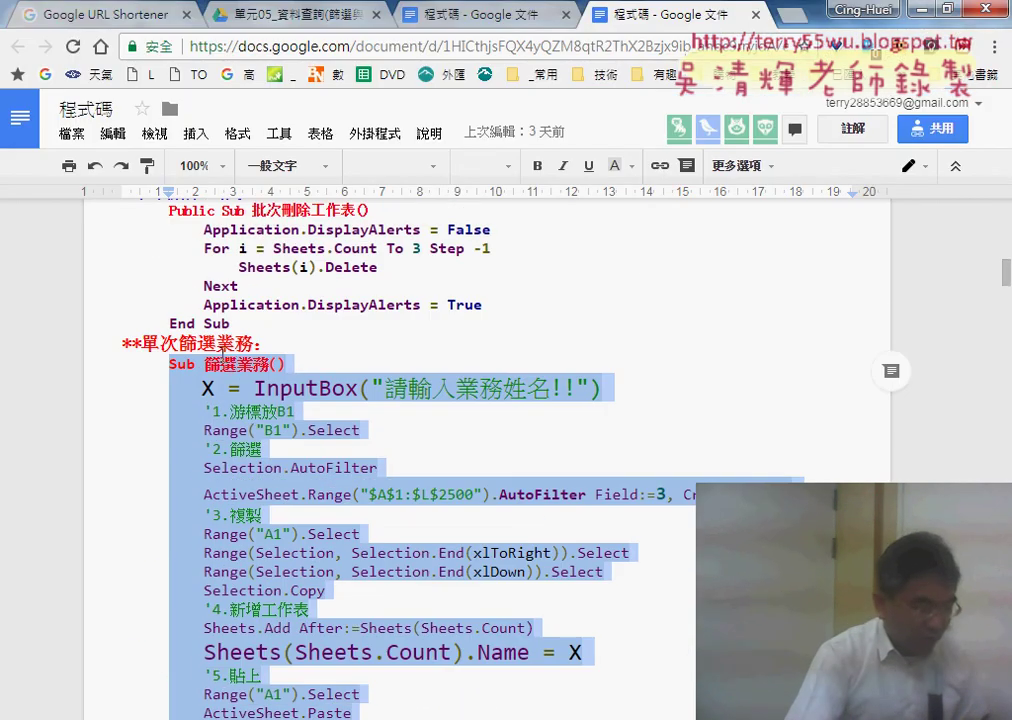
click(921, 9)
drag(363, 160, 395, 160)
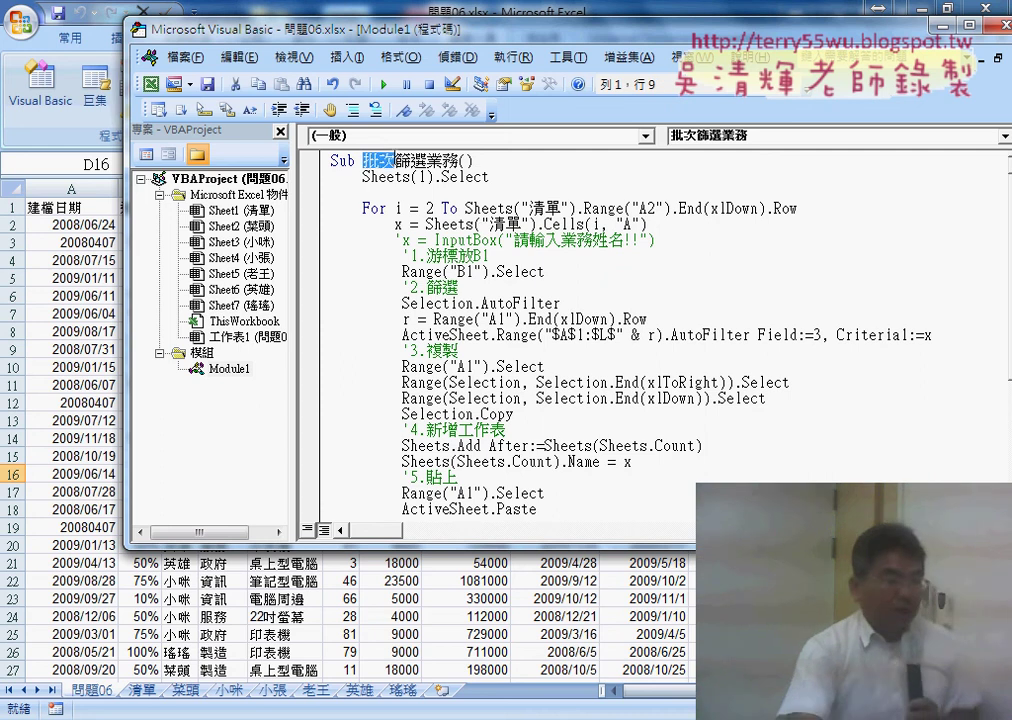